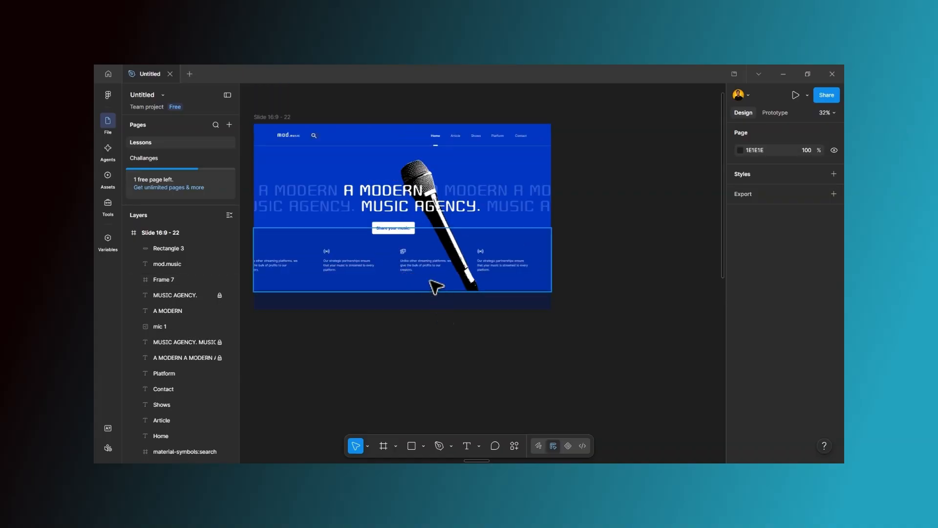
- Draw a tall empty frame of about 1190 × 1883 beside the music agency slide
left_click(383, 446)
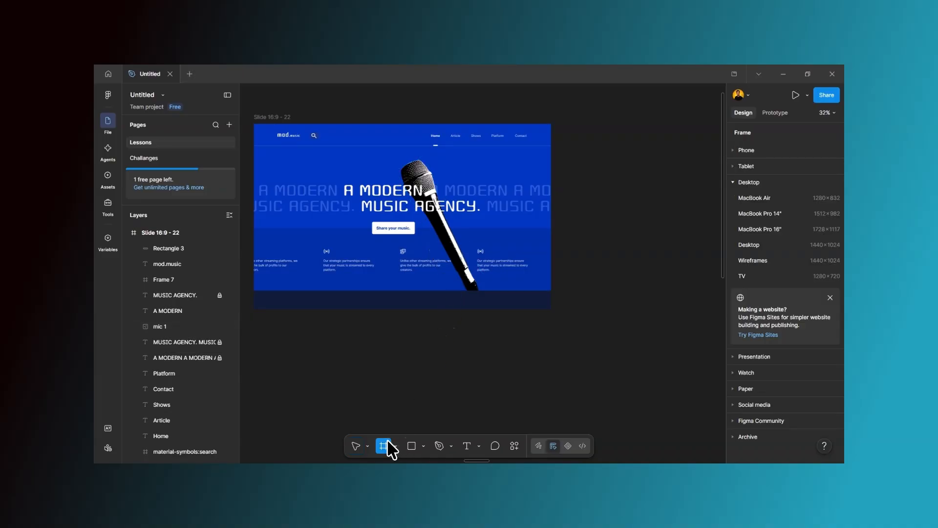
left_click(395, 446)
left_click_drag(590, 124, 668, 415)
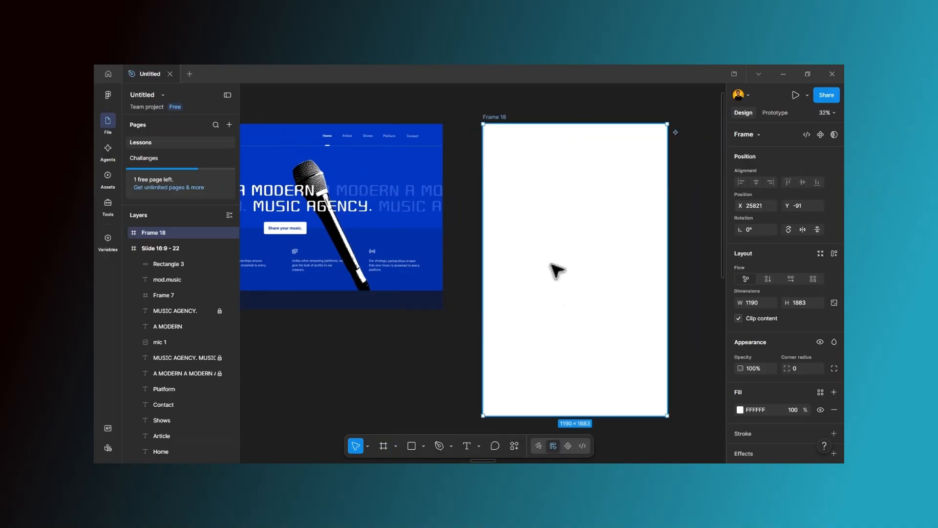
- Change the new frame's fill from white to the blue sampled from the slide's background
left_click(740, 409)
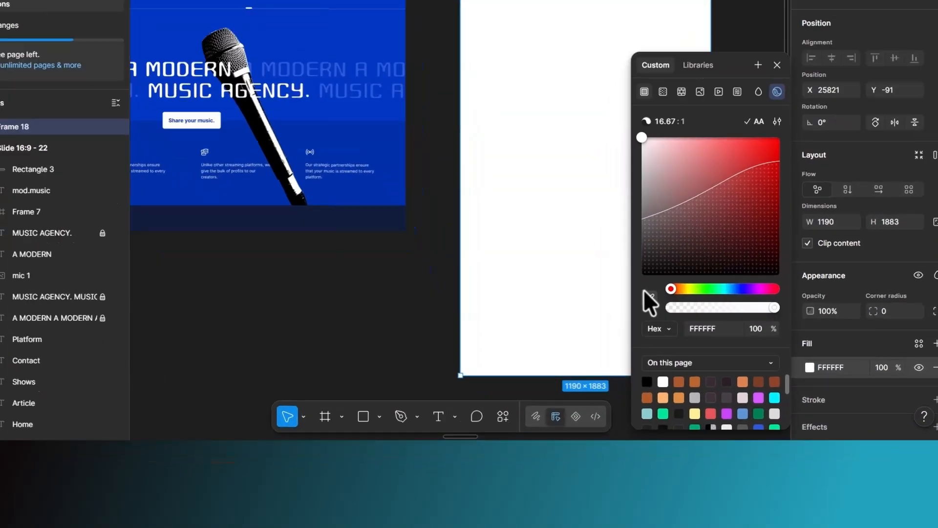
left_click(622, 359)
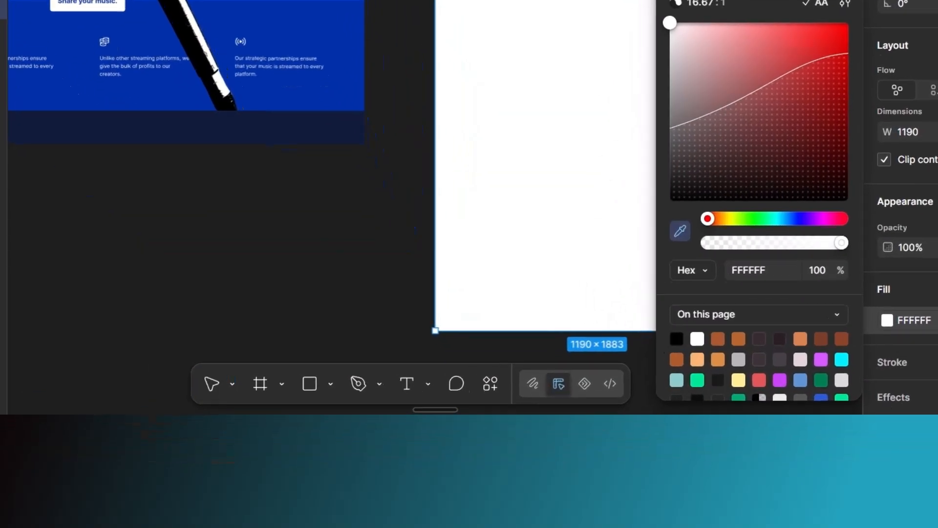
left_click(413, 168)
left_click(417, 149)
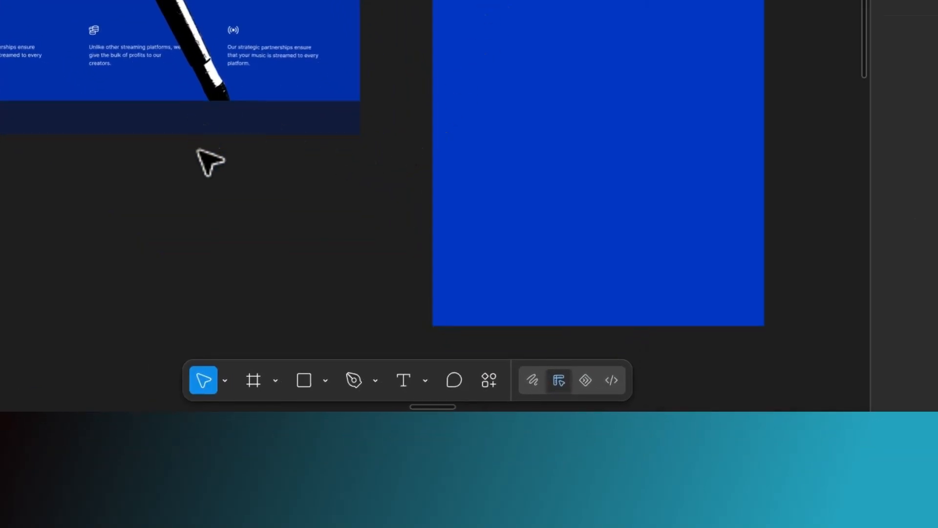
- Move the "Share your music." button from the slide into the new blue frame, near its upper-left corner at X 91, Y 131
scroll(420, 409, "left", 5)
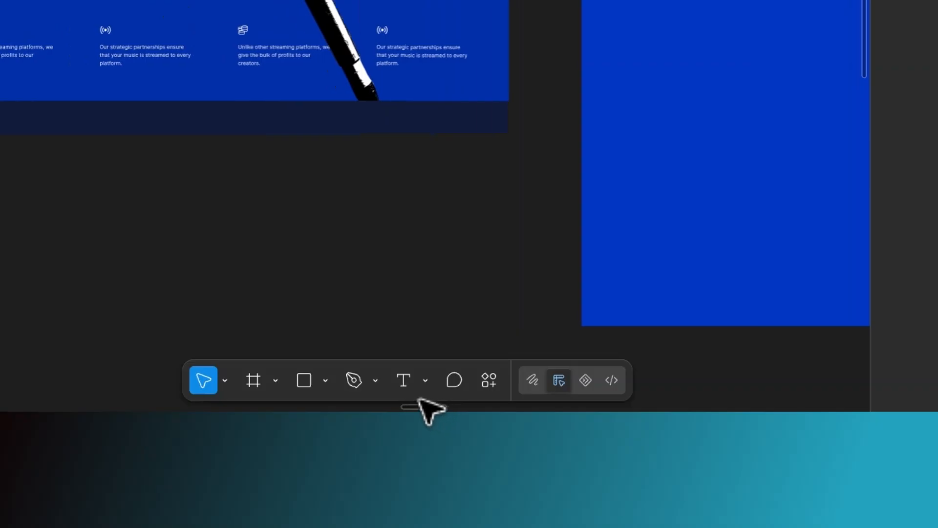
left_click(244, 2)
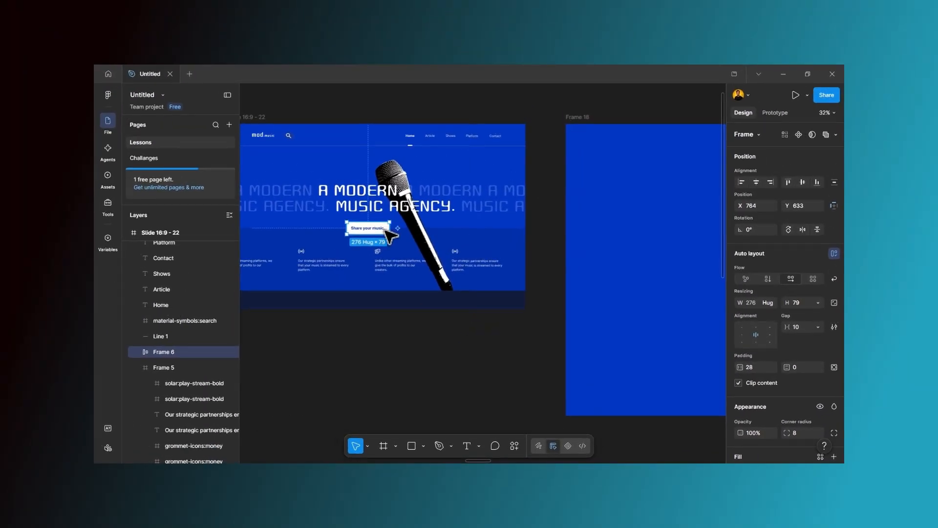
left_click_drag(386, 236, 614, 160)
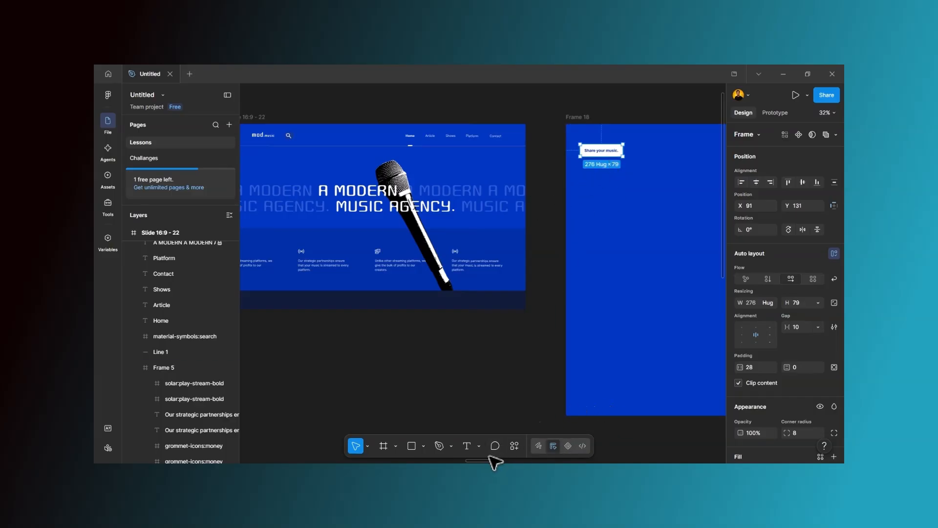
- Duplicate the "Share your music." button and place the copy level with it on its right, at X 483, Y 131
mouse_move(489, 458)
left_mouse_down()
mouse_move(507, 458)
mouse_move(499, 458)
left_mouse_up()
scroll(489, 304, "up", 4)
scroll(489, 259, "up", 4)
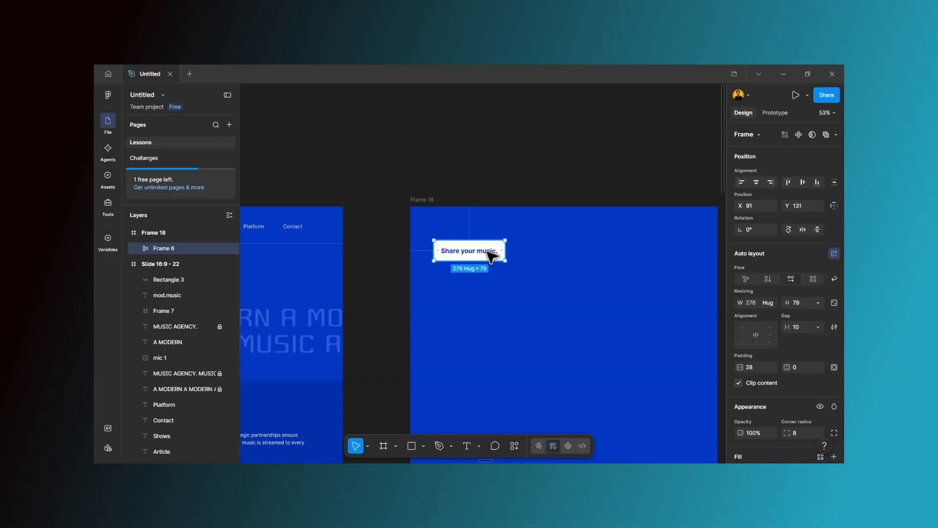
left_click_drag(490, 255, 586, 259)
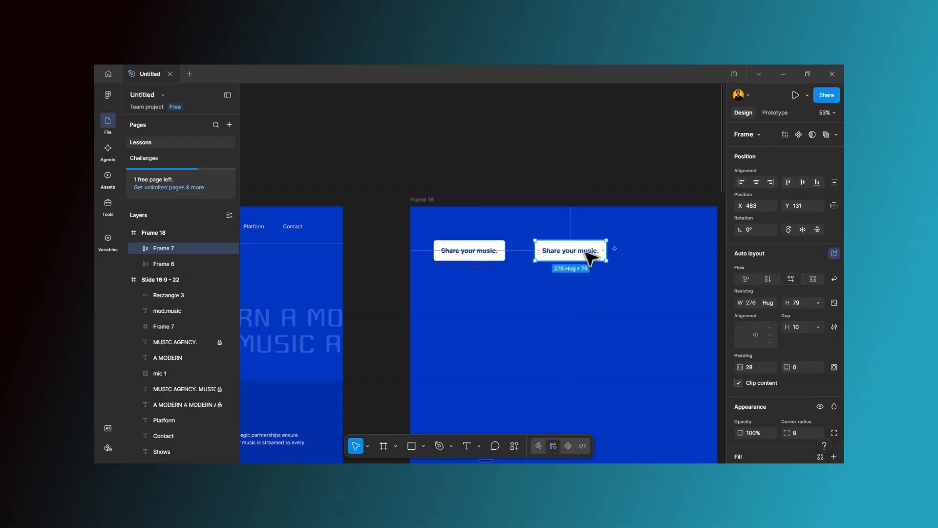
left_click(613, 308)
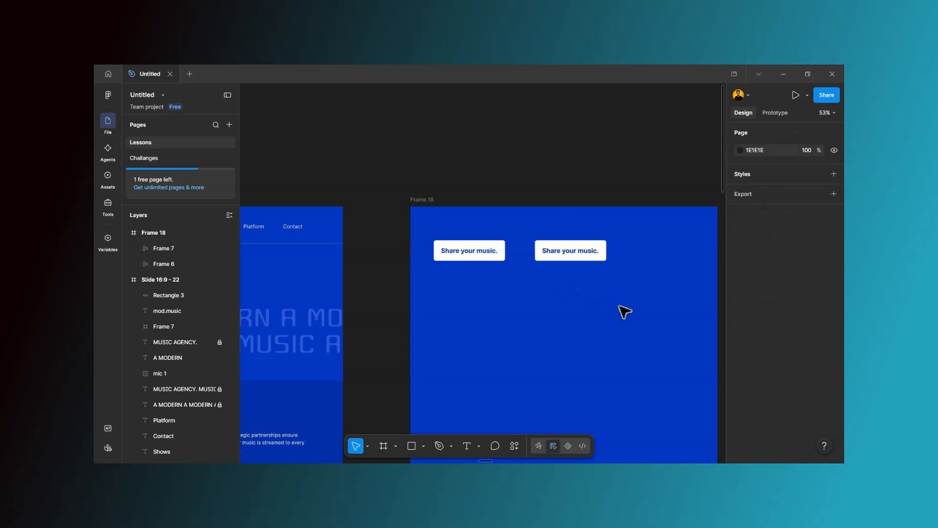
- Recolor the duplicate button's fill and stroke to the sampled frame blue 0036C2 and its text to white FFFFFF
left_click(591, 252)
left_click(586, 254)
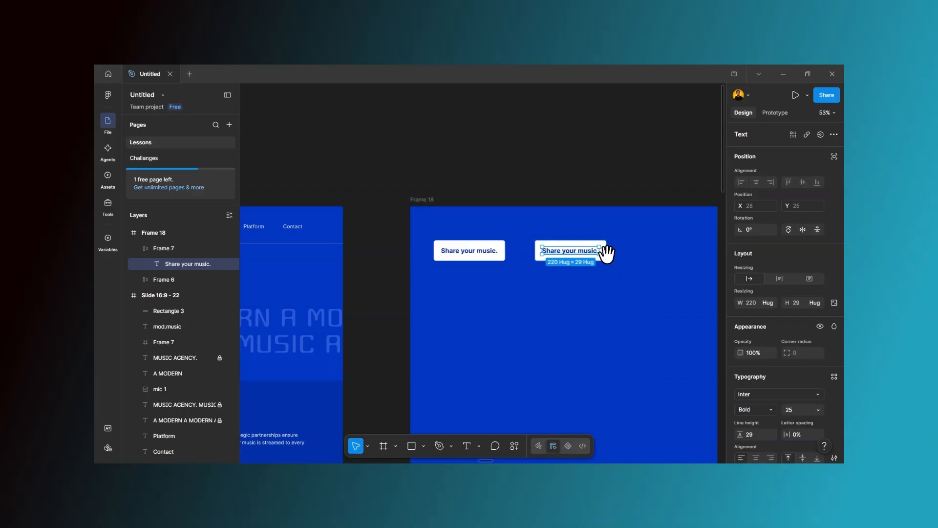
left_click(591, 283)
left_click(545, 264)
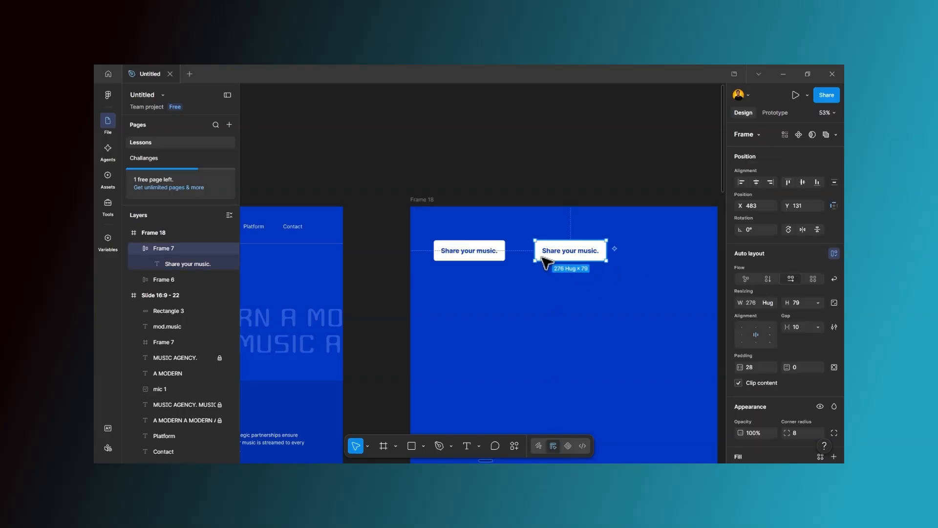
scroll(747, 292, "down", 4)
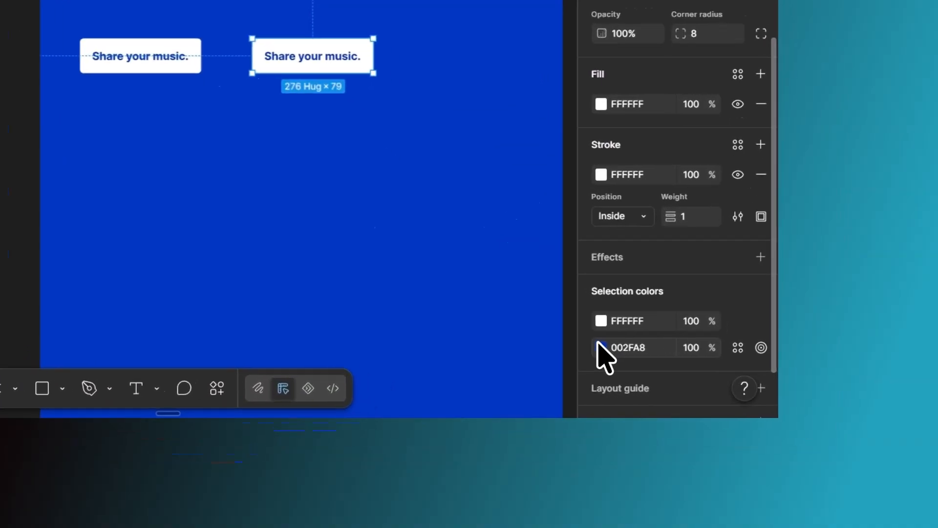
left_click(581, 310)
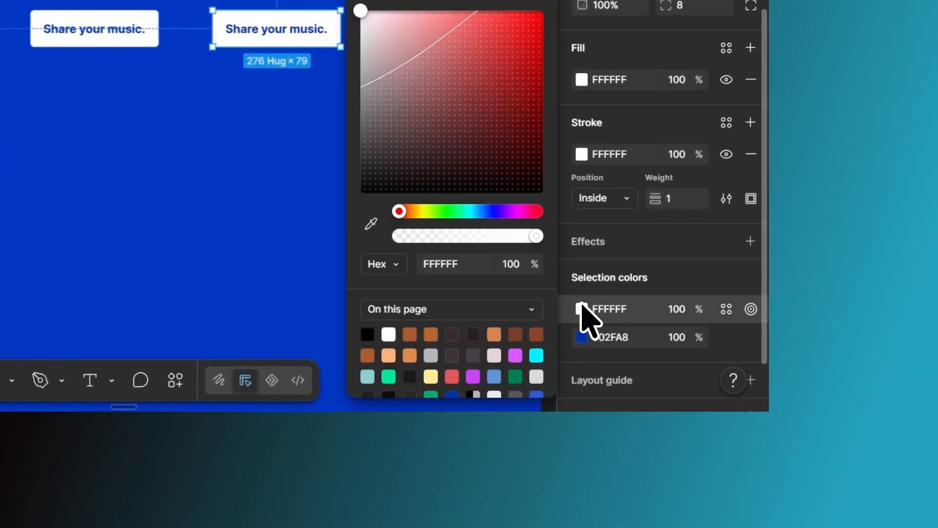
left_click(370, 224)
left_click(344, 217)
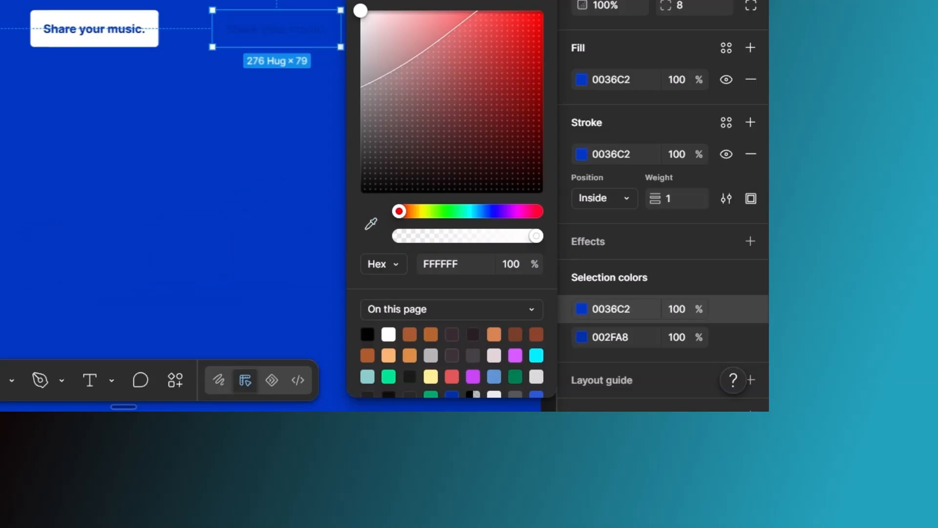
left_click(581, 336)
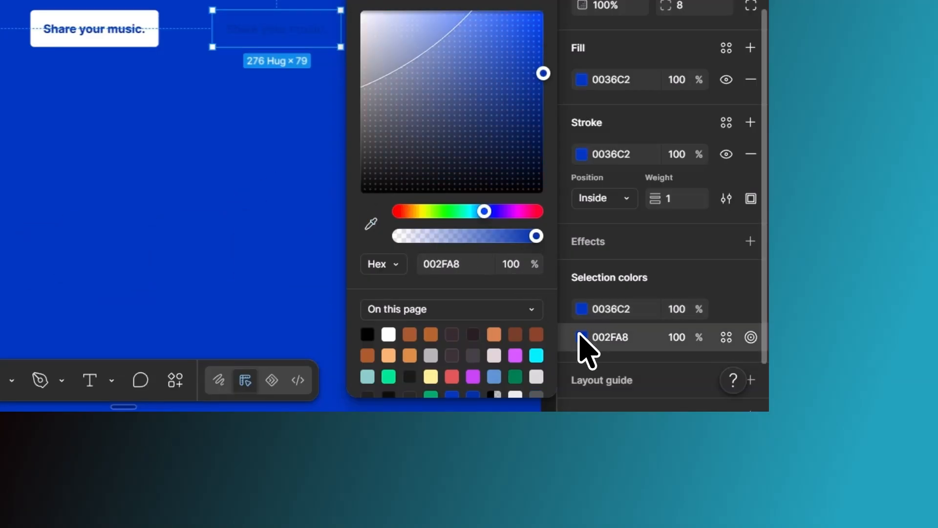
left_click(388, 334)
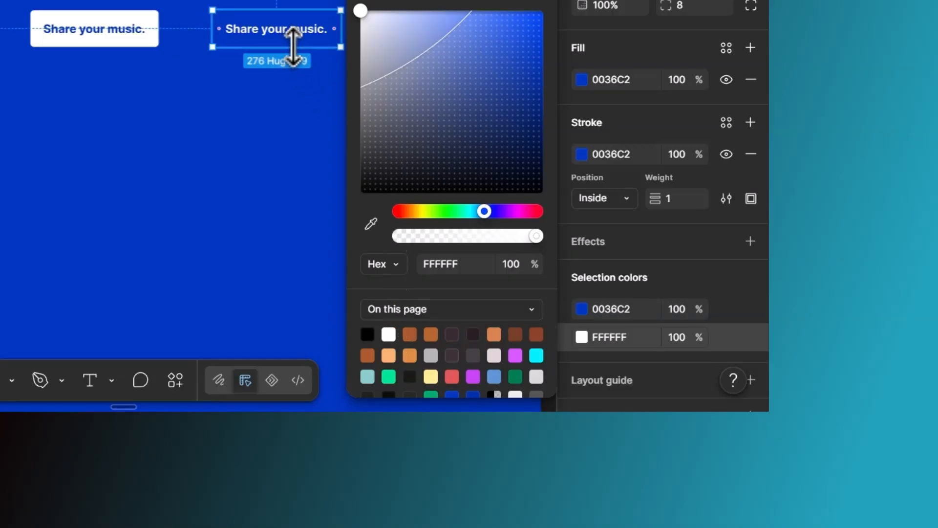
- Change the duplicate button's blue fill and stroke to a darker, more muted shade with slightly reduced opacity
left_click(586, 303)
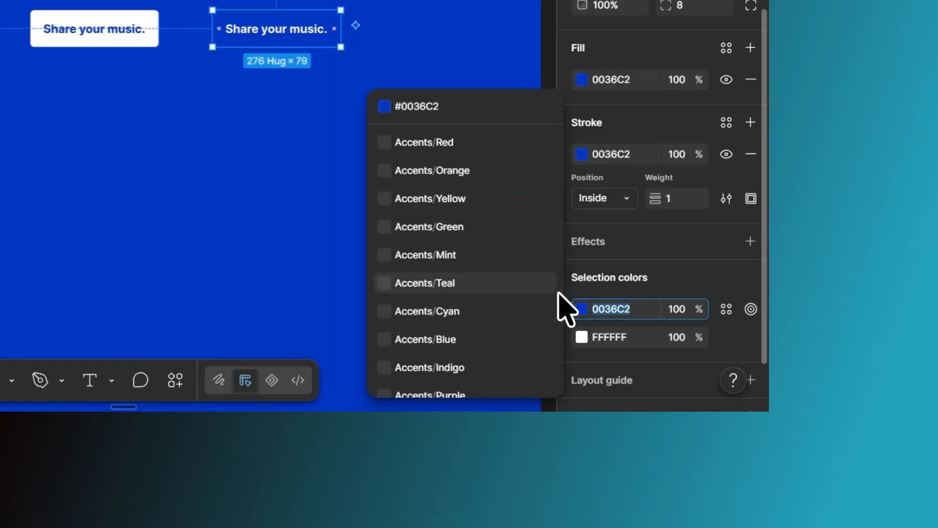
left_click(577, 307)
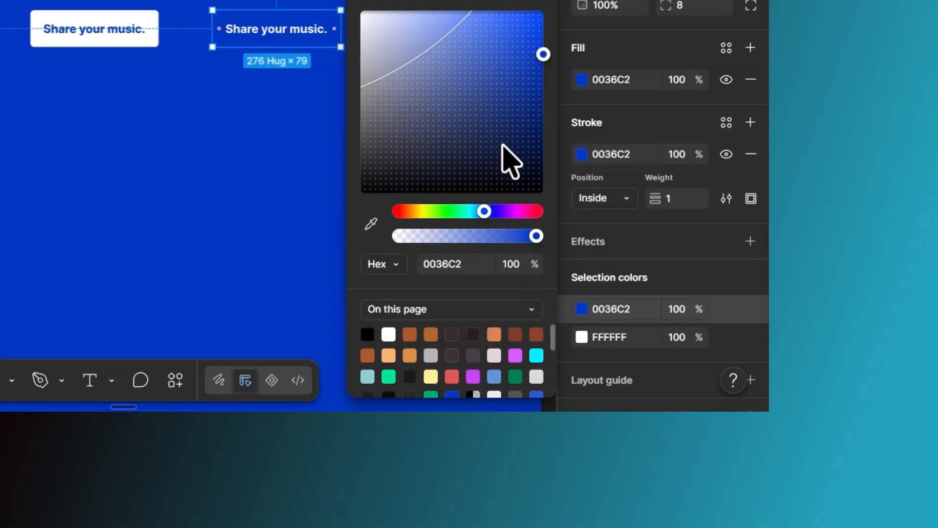
mouse_move(540, 48)
left_mouse_down()
mouse_move(524, 68)
mouse_move(519, 112)
left_mouse_up()
left_click_drag(531, 226, 511, 234)
left_click_drag(521, 112, 506, 100)
left_click(247, 171)
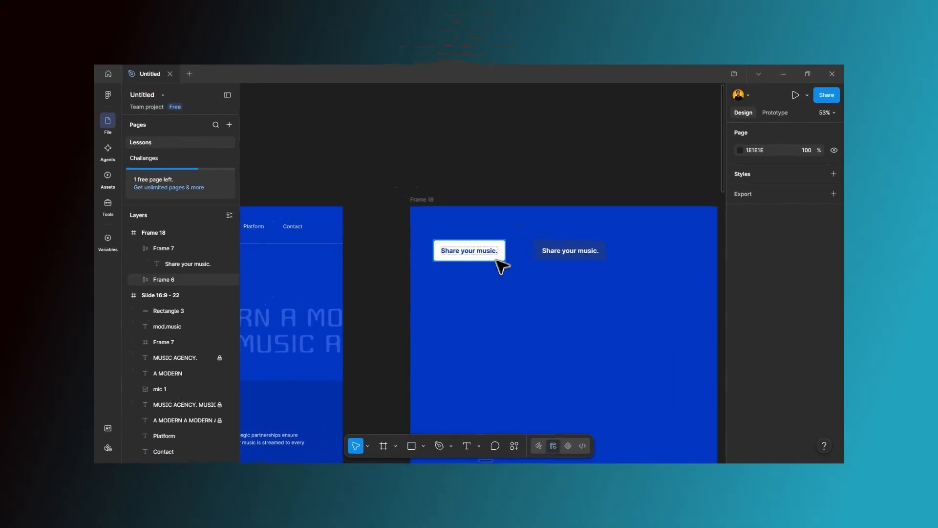
- Turn the white button and the dark blue button each into a component of its own
left_click(484, 256)
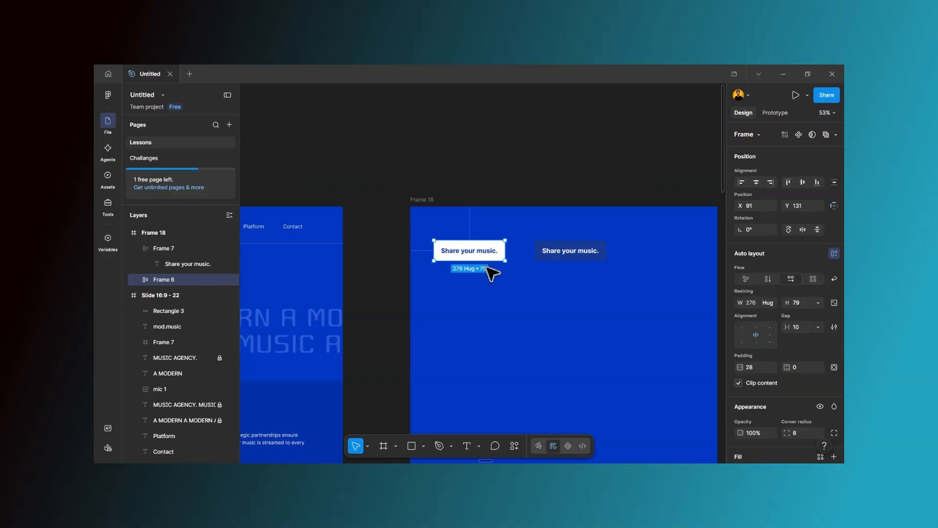
right_click(478, 255)
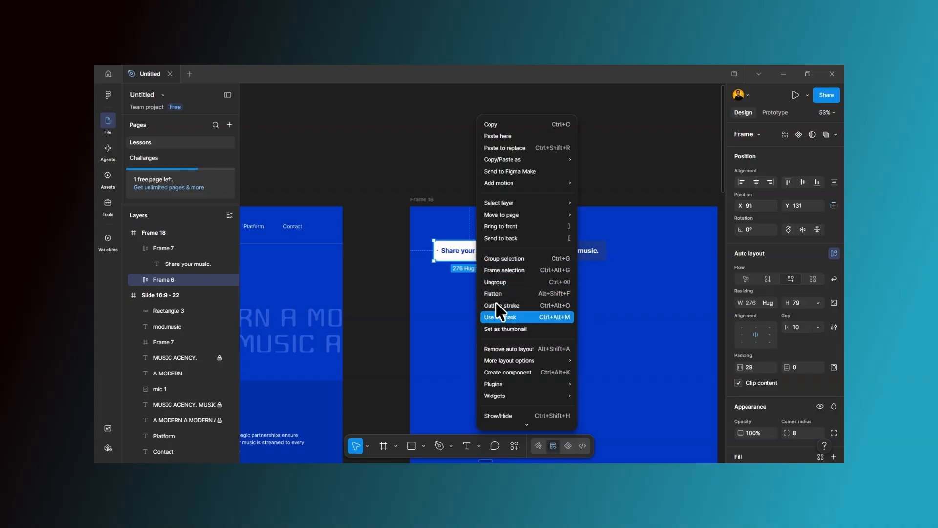
left_click(517, 377)
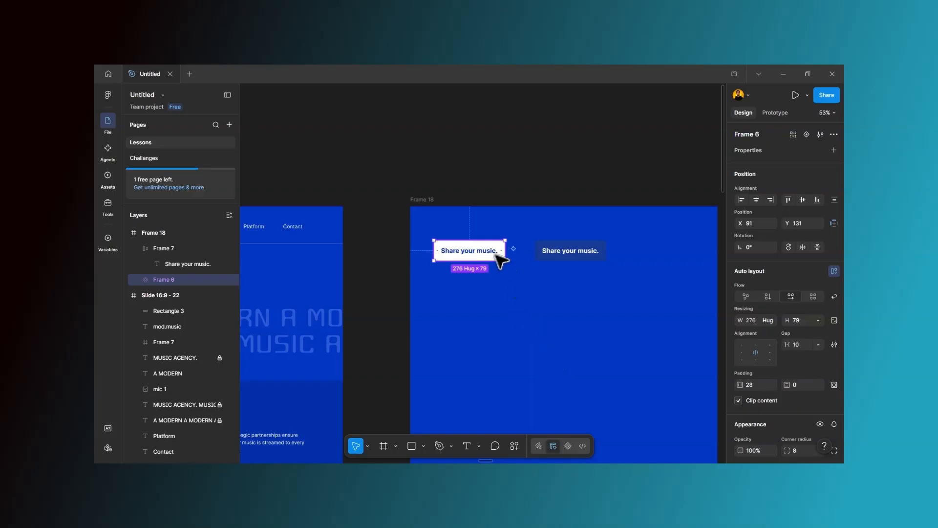
left_click(566, 257)
right_click(564, 253)
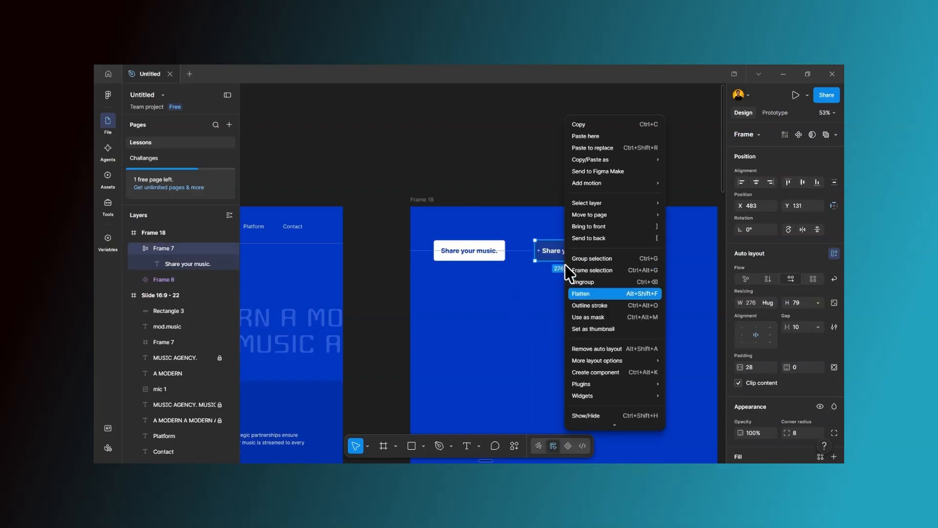
left_click(611, 373)
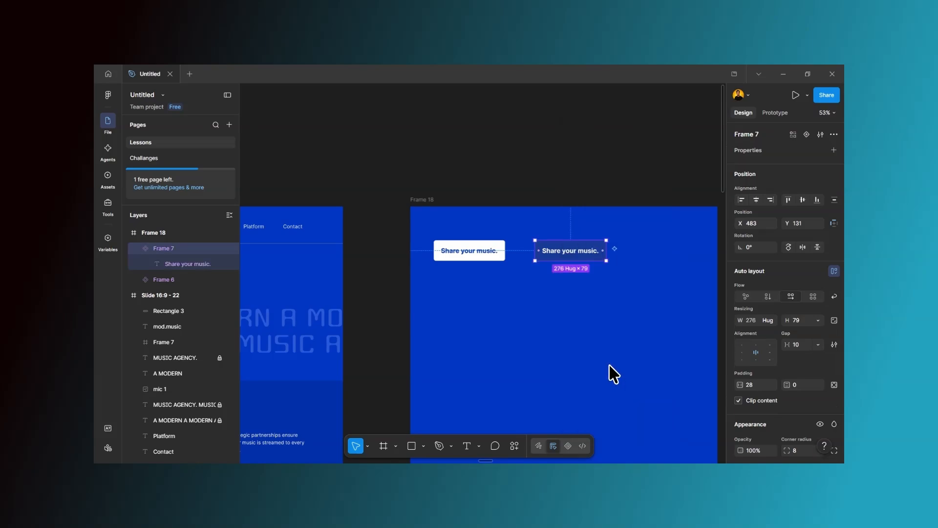
left_click(581, 301)
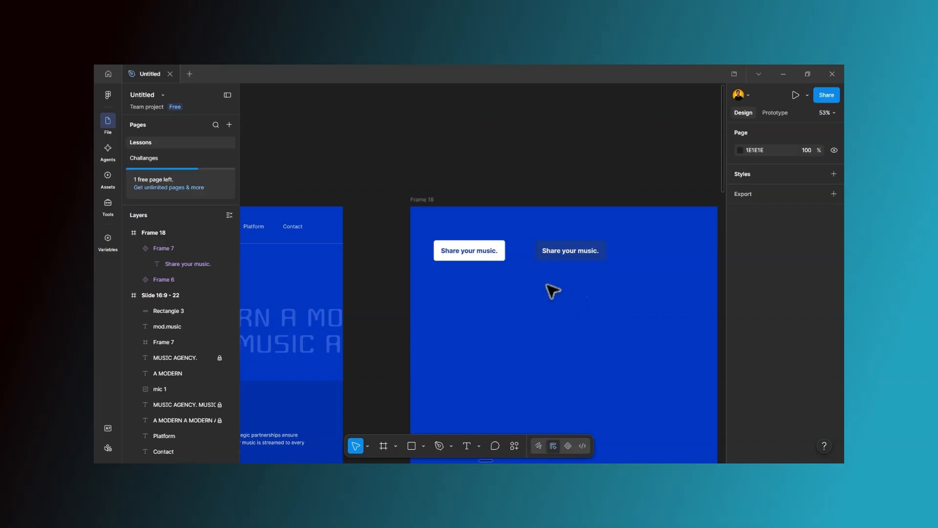
- Combine the white and dark blue button components as variants of one component set
left_click(486, 260)
left_click(540, 252)
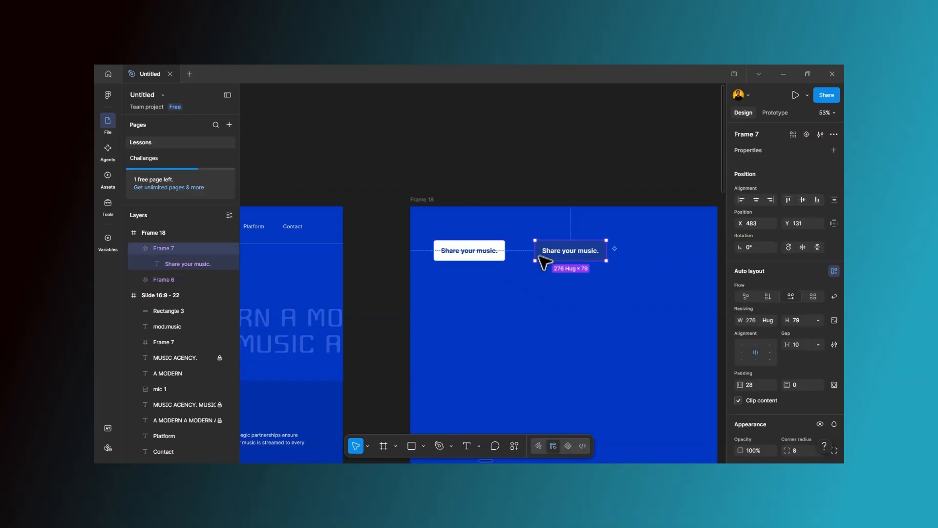
left_click(484, 257)
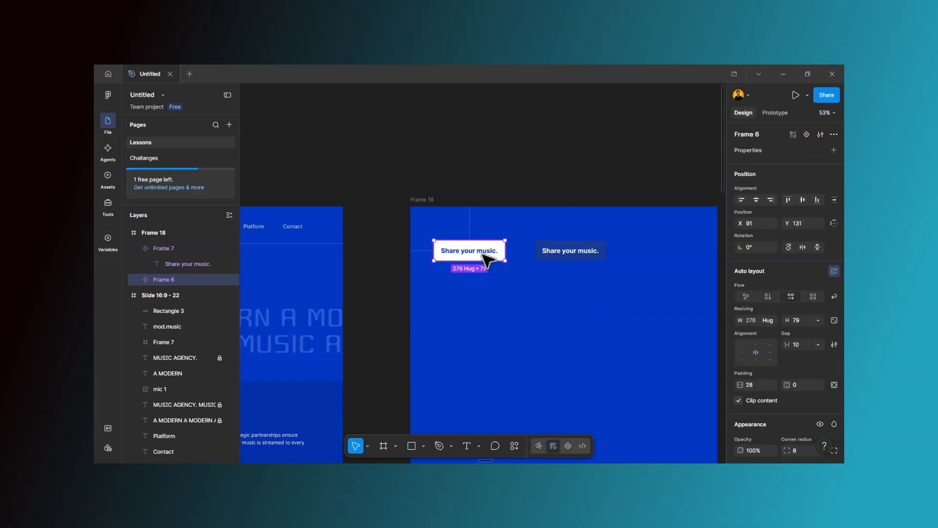
left_click(586, 256, "shift")
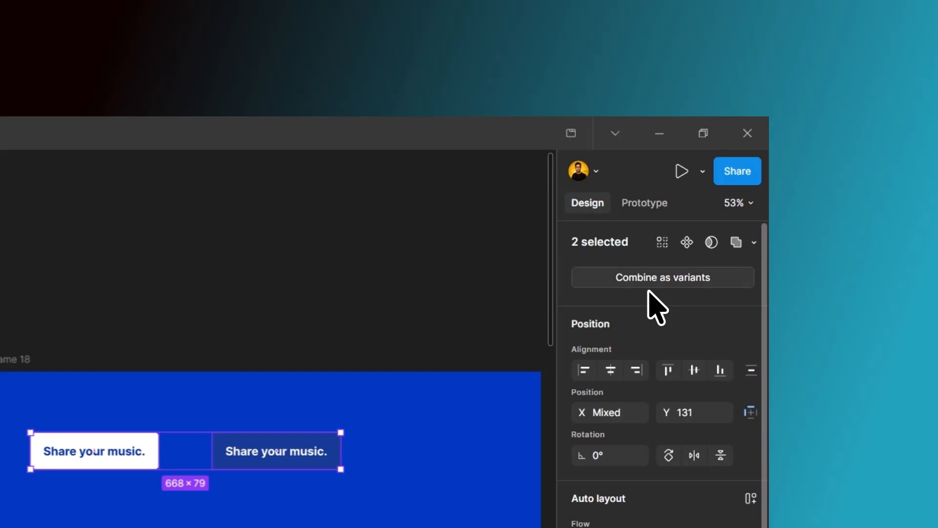
left_click(663, 279)
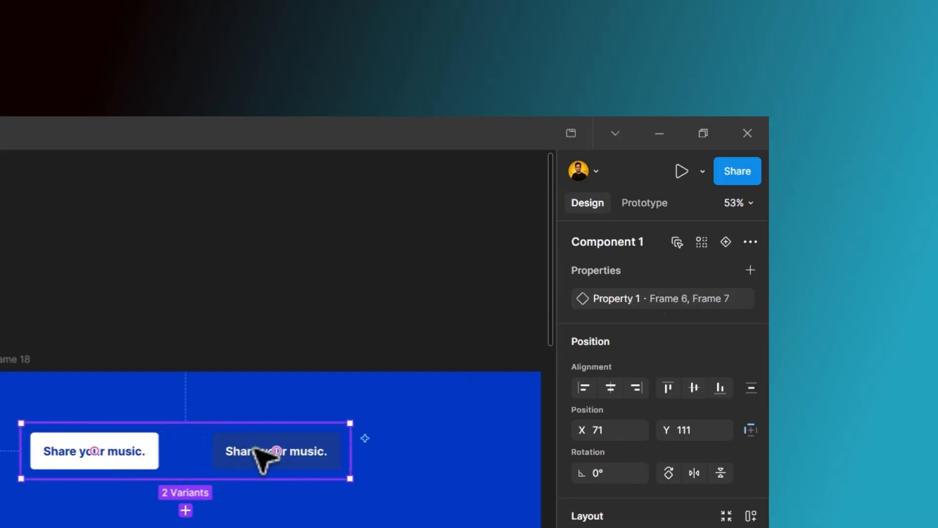
- Rename the component set's variant property to button1
mouse_move(626, 307)
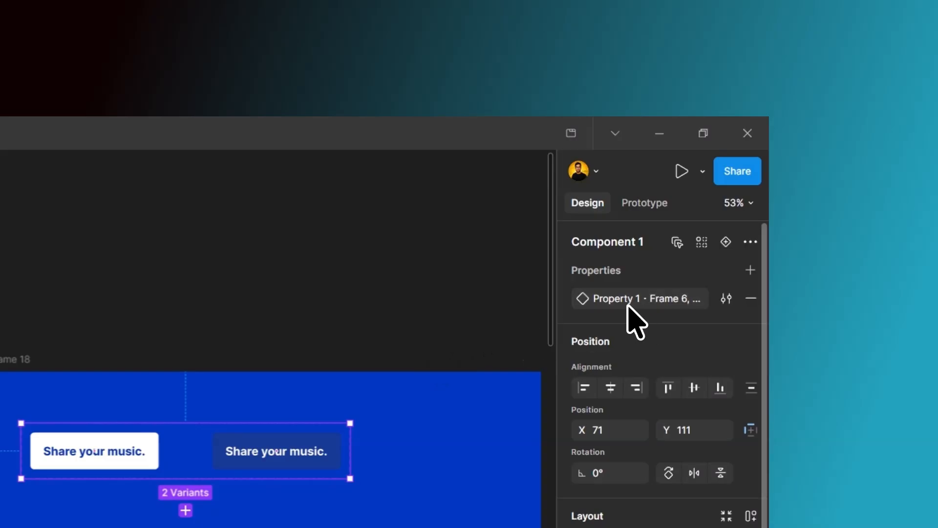
double_click(629, 301)
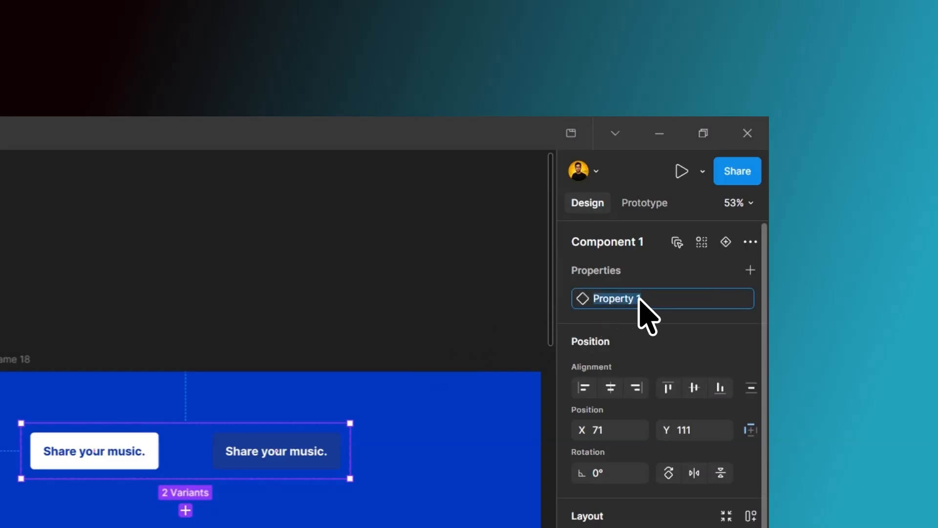
type("button1")
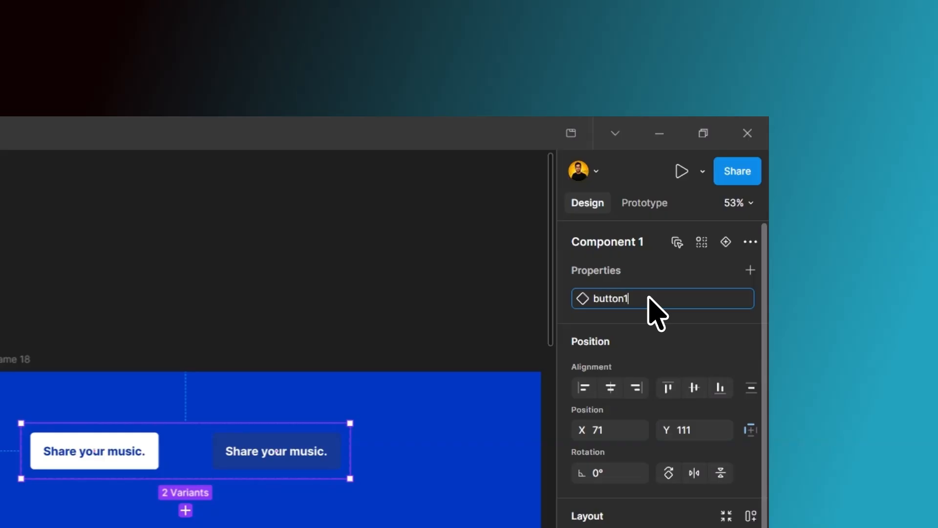
key("Return")
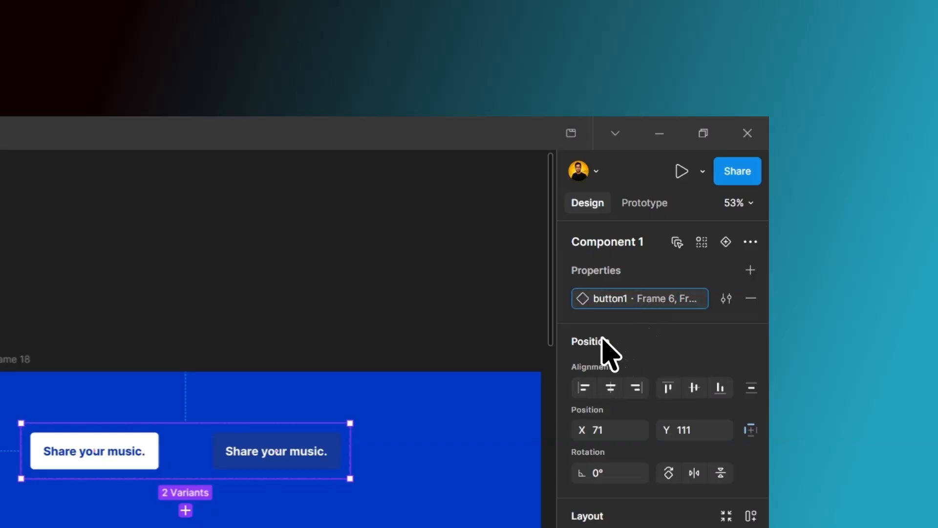
- Add a prototype connection from the white button variant to the dark blue variant
left_click(391, 513)
left_click(188, 472)
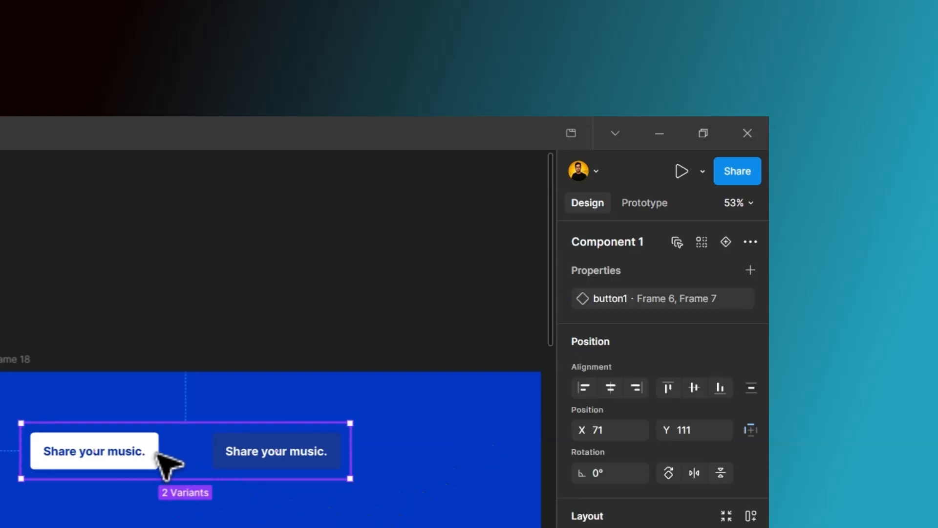
left_click(156, 451)
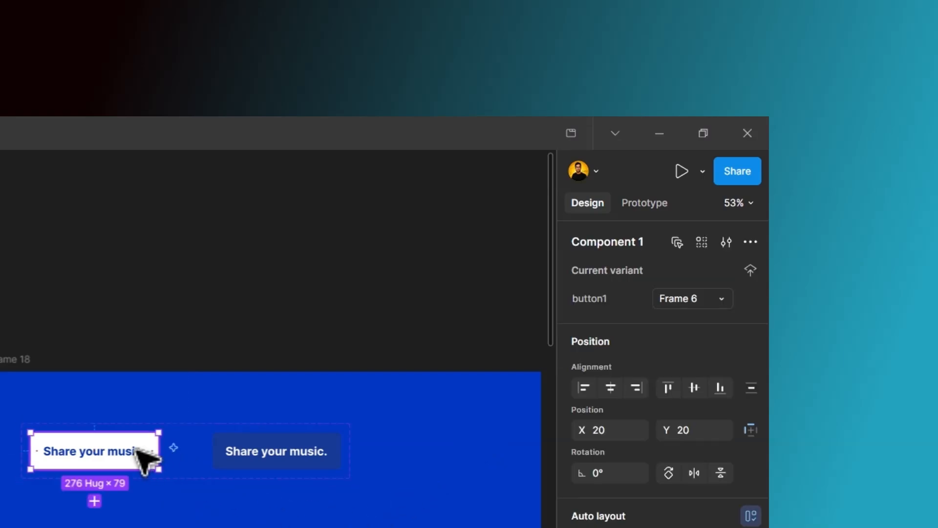
left_click(650, 206)
key("Escape")
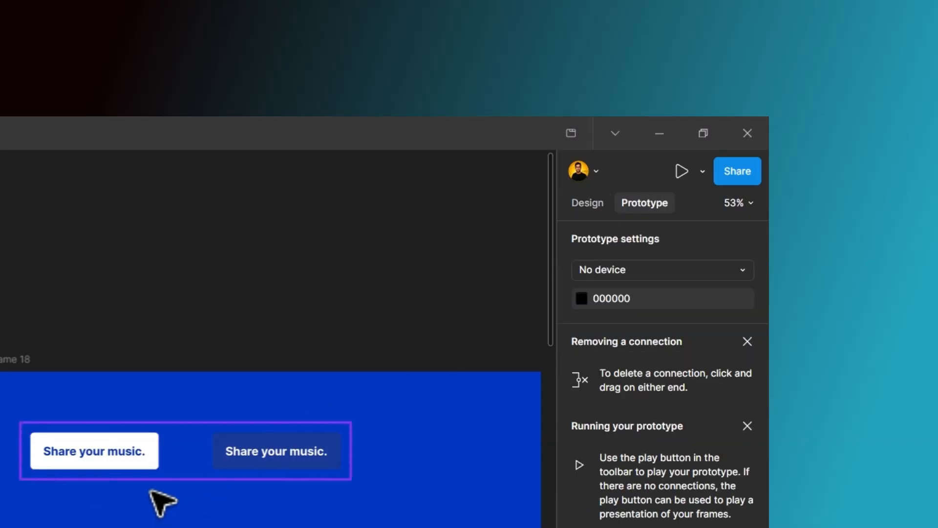
left_click(150, 446)
left_click(149, 450)
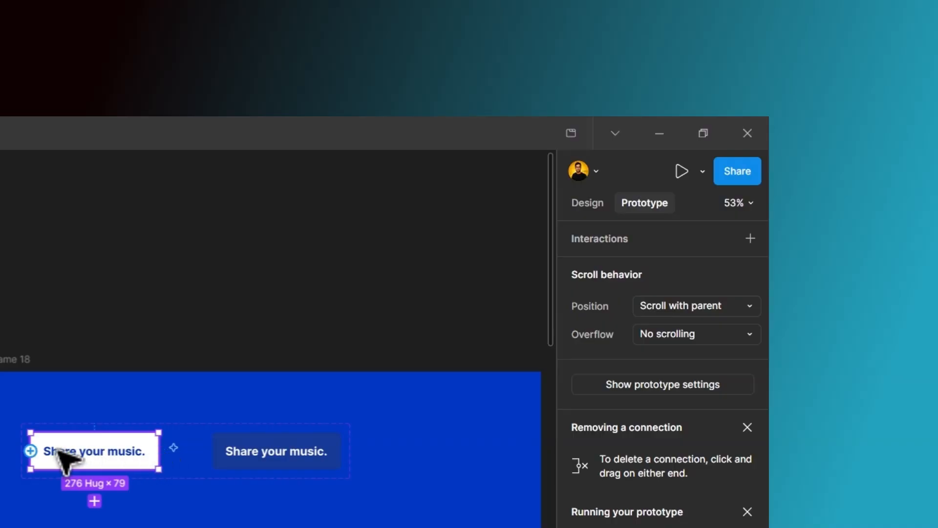
left_click_drag(158, 450, 296, 465)
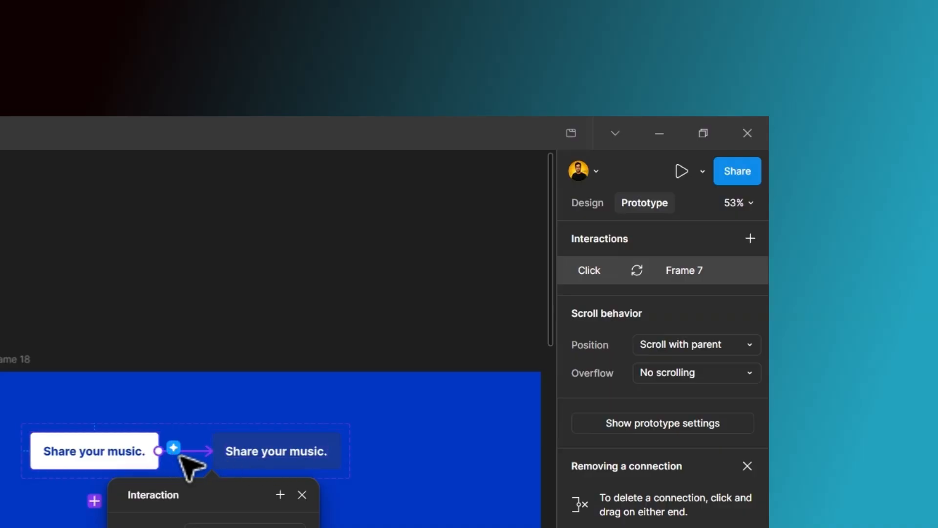
- Set the connection's trigger to Mouse enter with Change to as its action
left_click(239, 526)
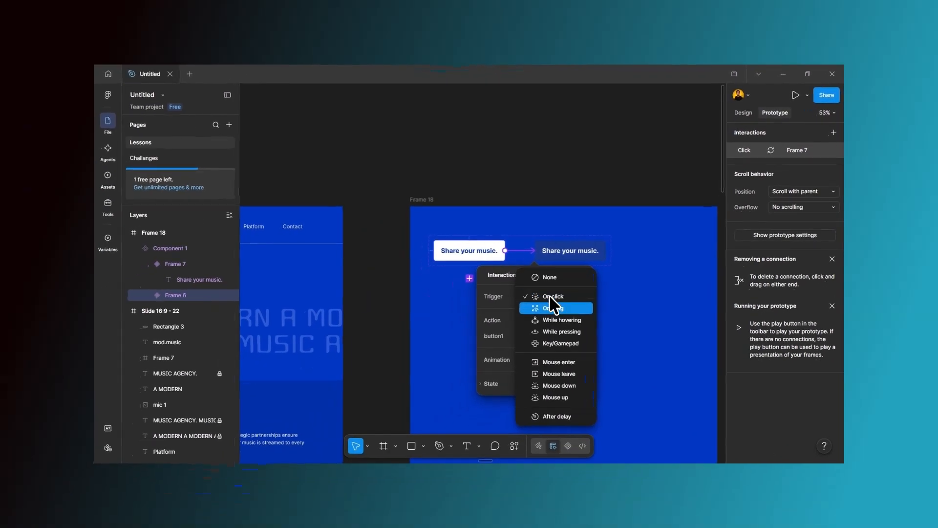
left_click(559, 362)
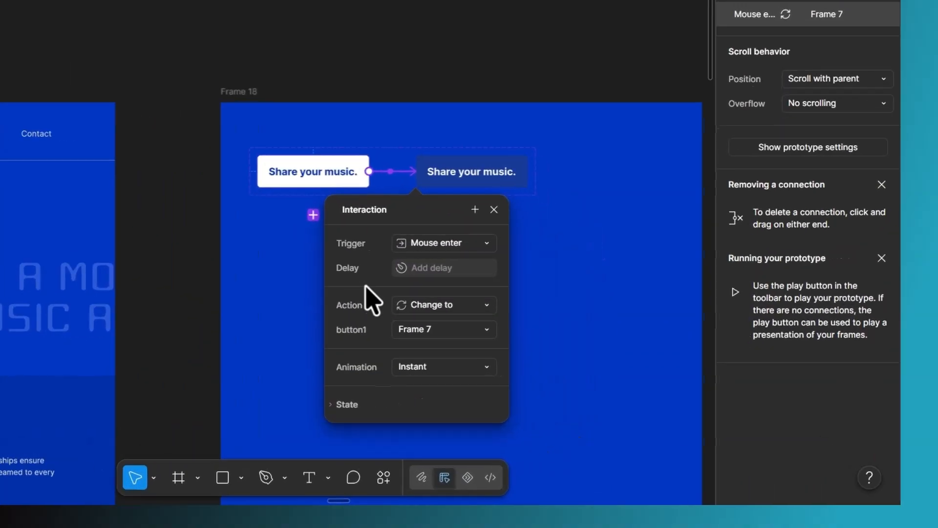
left_click(550, 335)
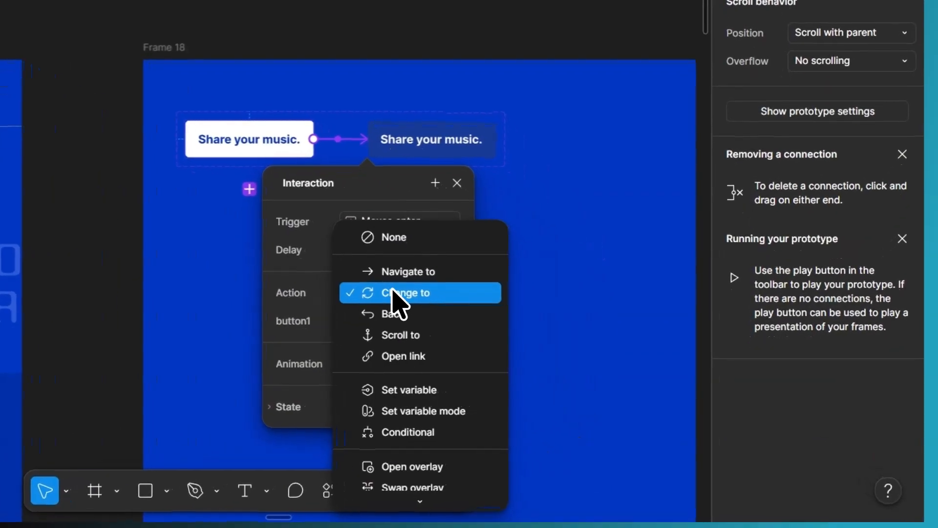
left_click(400, 295)
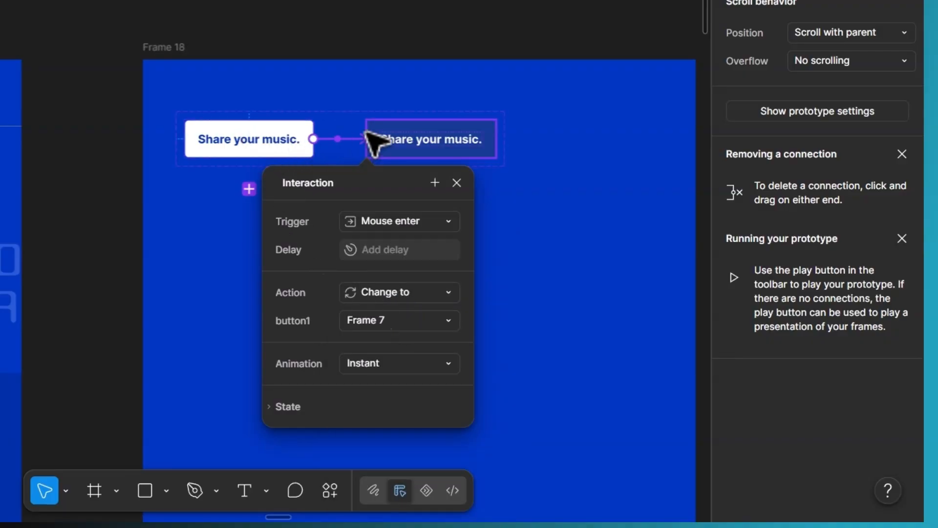
- Try Smart animate as the interaction's animation, switch it back to Instant, and close the interaction settings
left_click(369, 362)
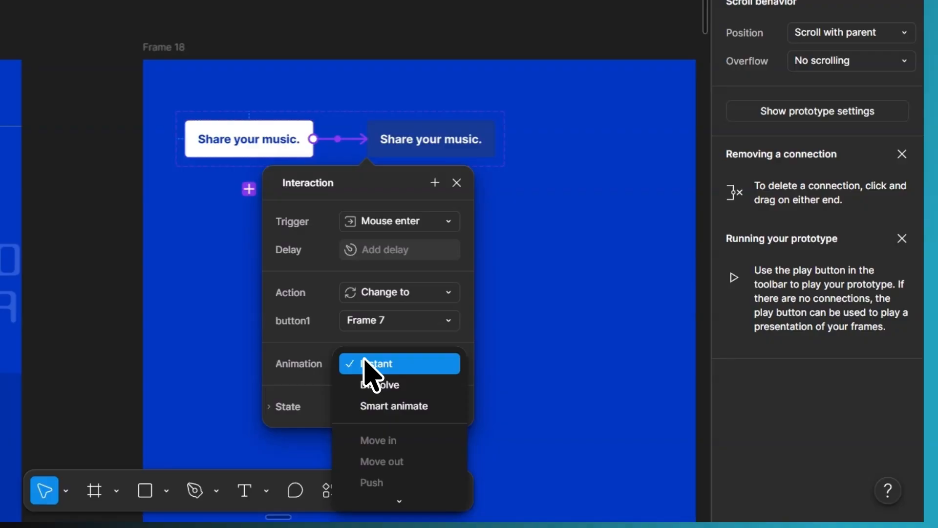
left_click(374, 406)
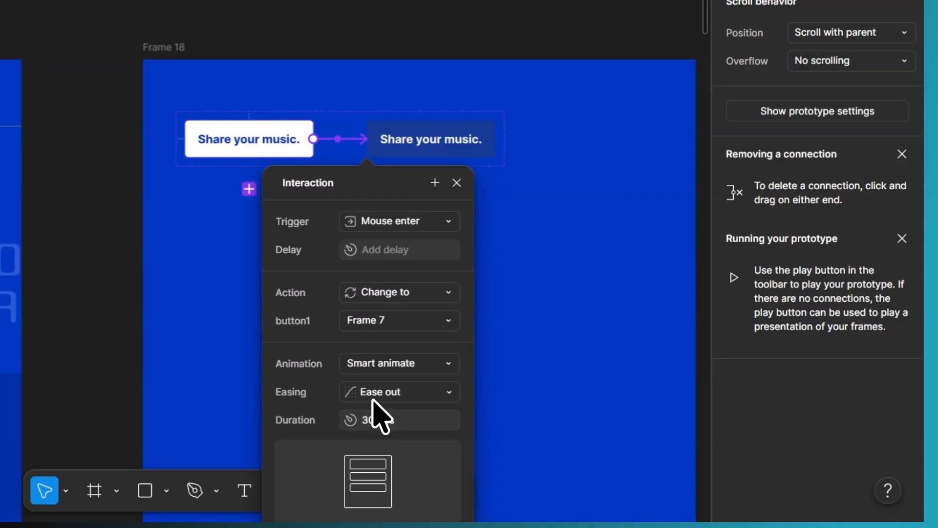
left_click(386, 367)
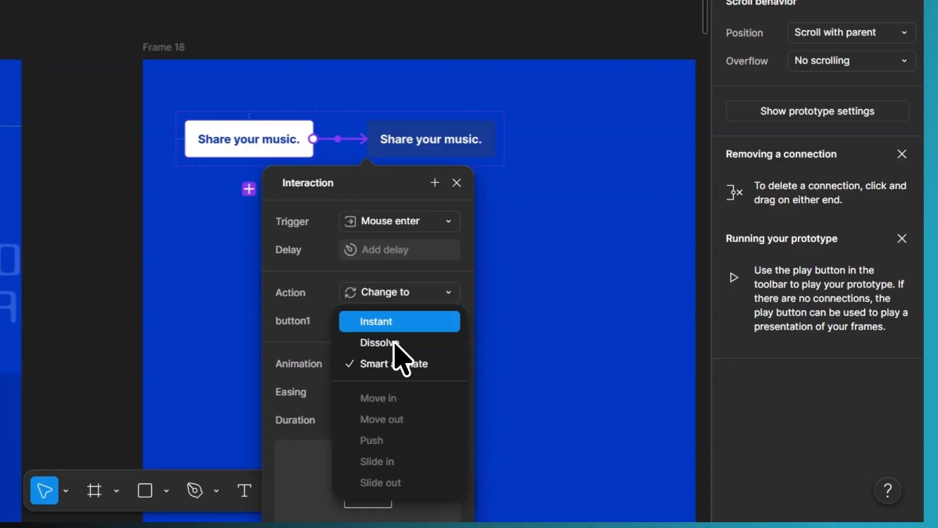
left_click(400, 318)
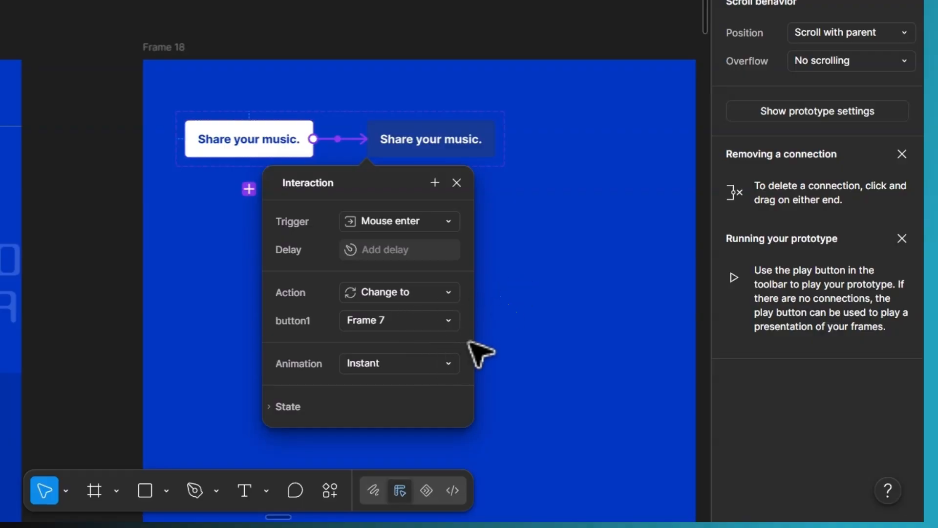
left_click(483, 351)
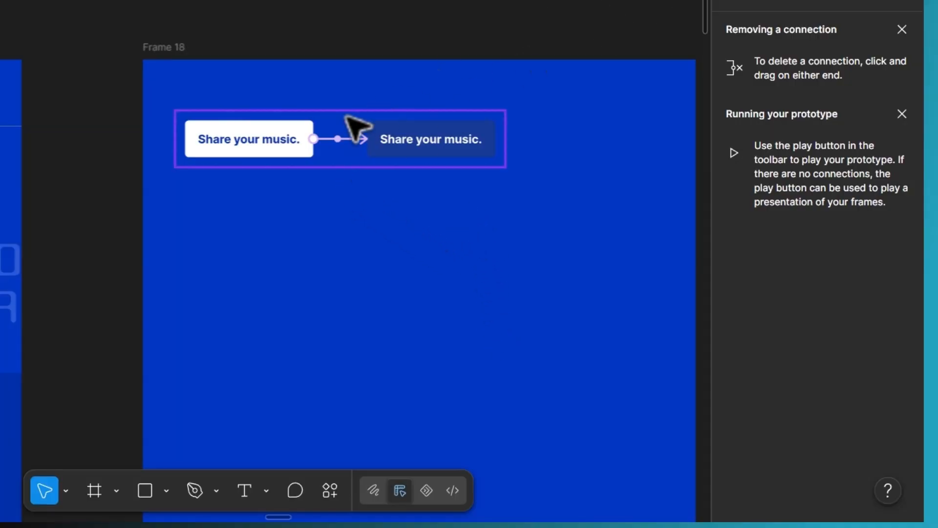
- Place a copy of the white button variant below the "MUSIC AGENCY." headline on the Slide 16:9 - 22 frame
left_click(274, 145)
left_click(261, 149)
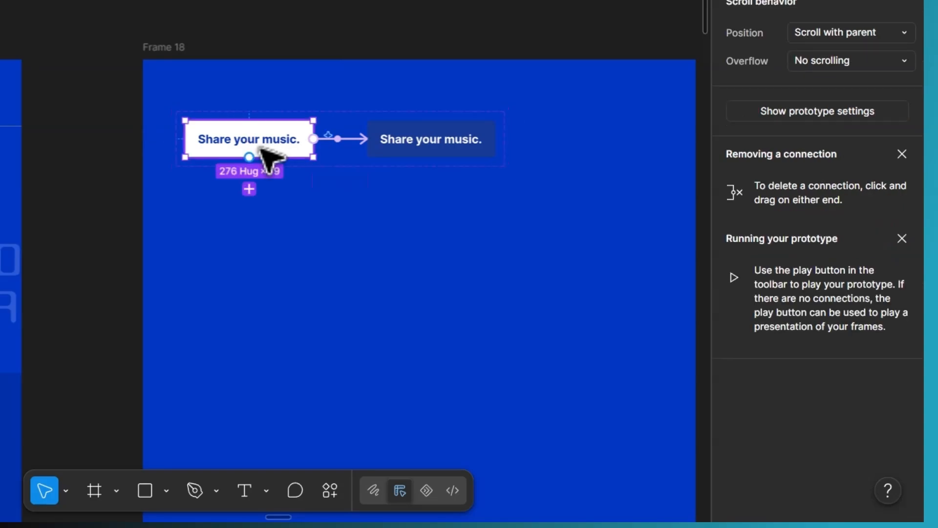
left_click(423, 142)
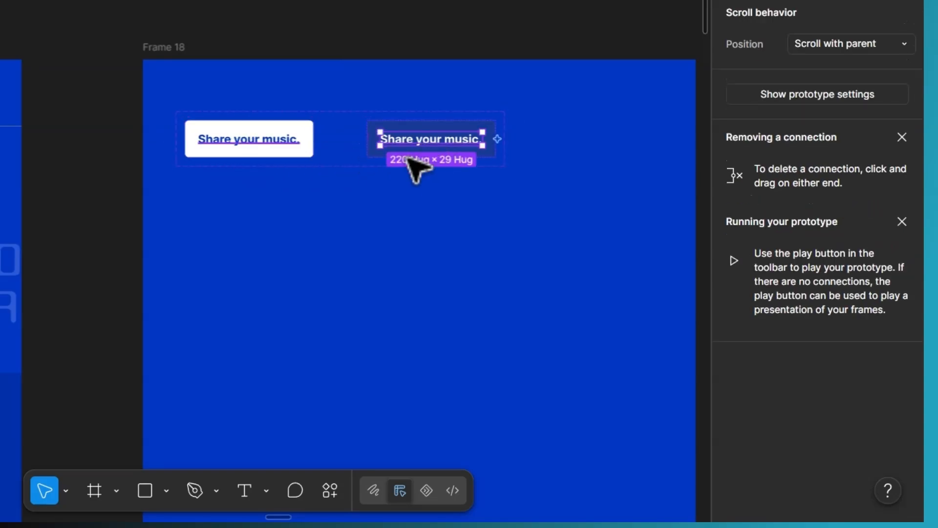
left_click(314, 167)
left_click(285, 145)
left_click(292, 154)
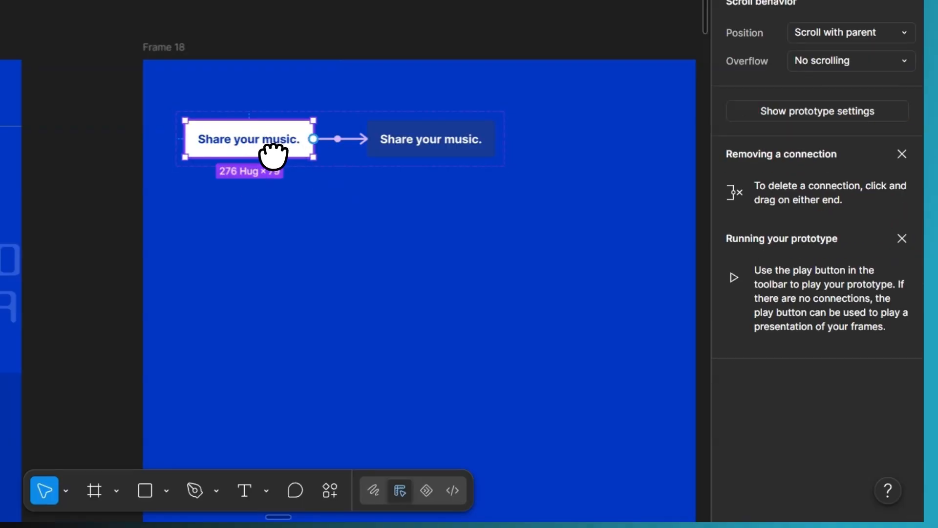
left_click_drag(274, 155, 152, 360)
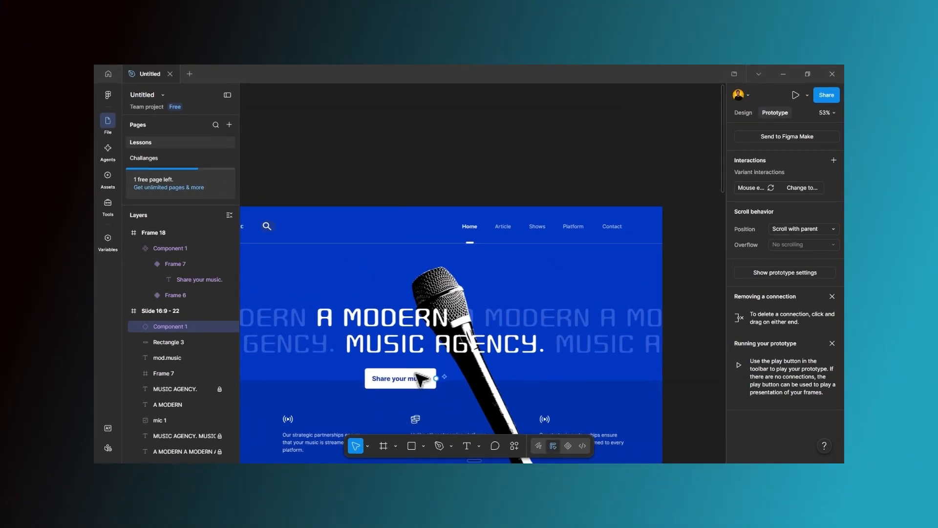
- Present the prototype with no frame selected and return to the design file
scroll(420, 378, "down", 3)
scroll(416, 376, "down", 2)
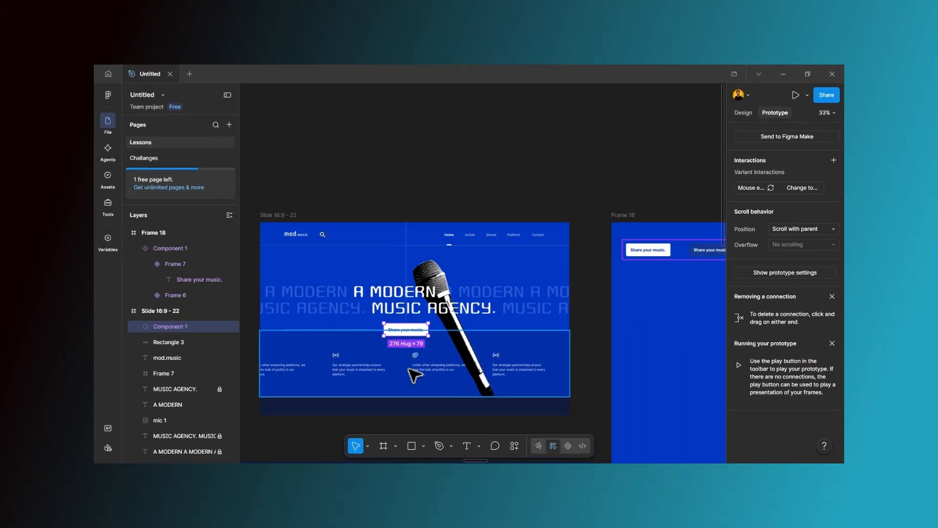
scroll(414, 375, "down", 1)
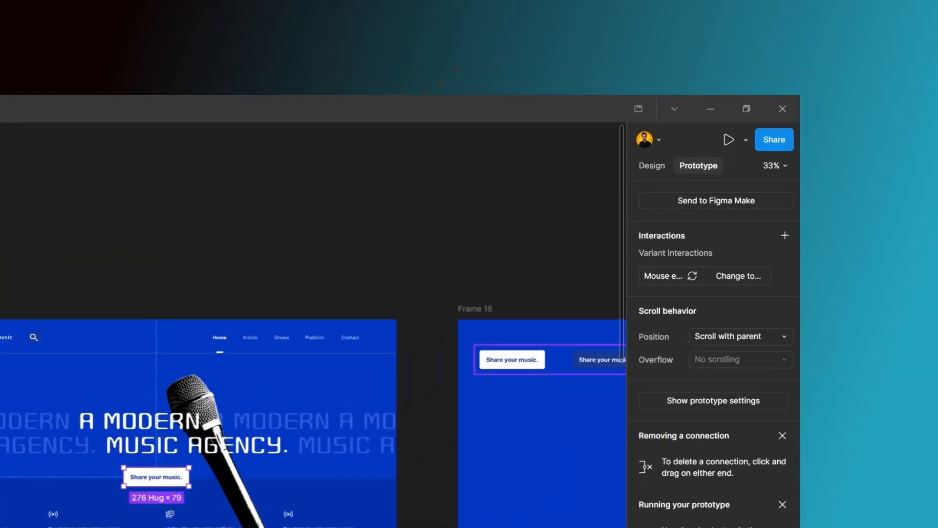
left_click(589, 375)
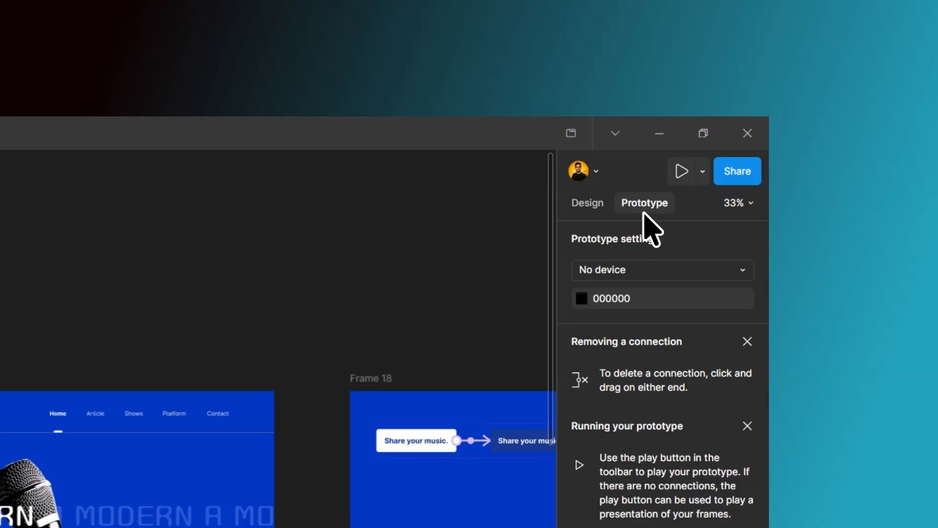
left_click(697, 174)
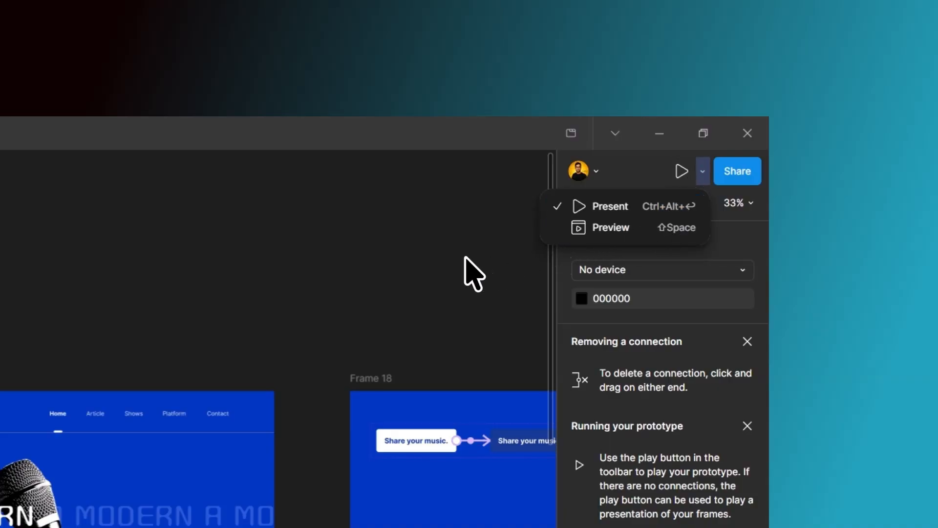
key("Down")
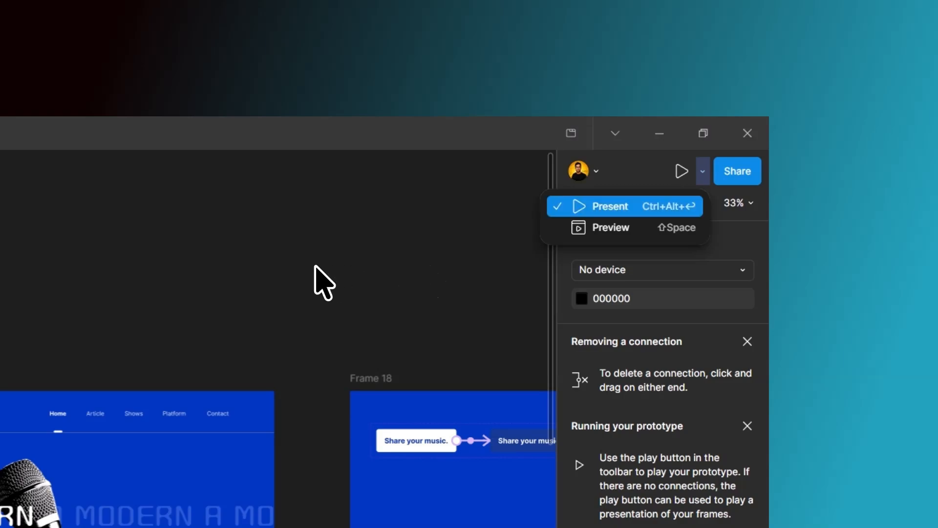
left_click(679, 174)
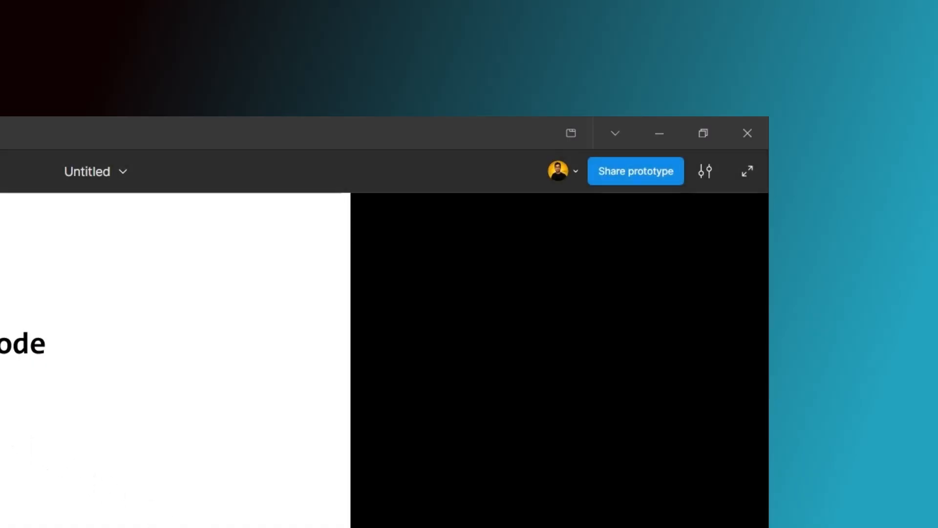
key("ctrl+Tab")
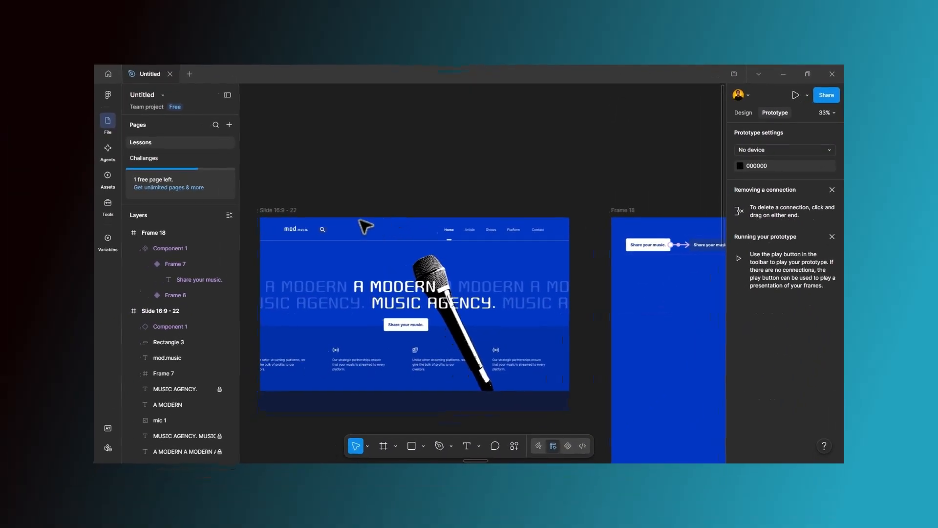
- Present the Slide 16:9 - 22 frame and test the "Share your music." button's response to the pointer entering and leaving
left_click(290, 211)
left_click(644, 165)
left_click(297, 210)
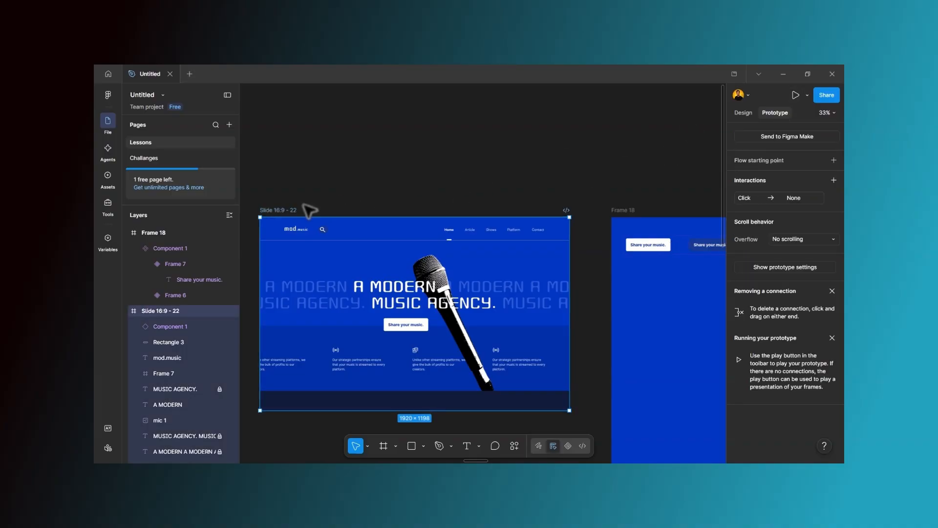
left_click(795, 94)
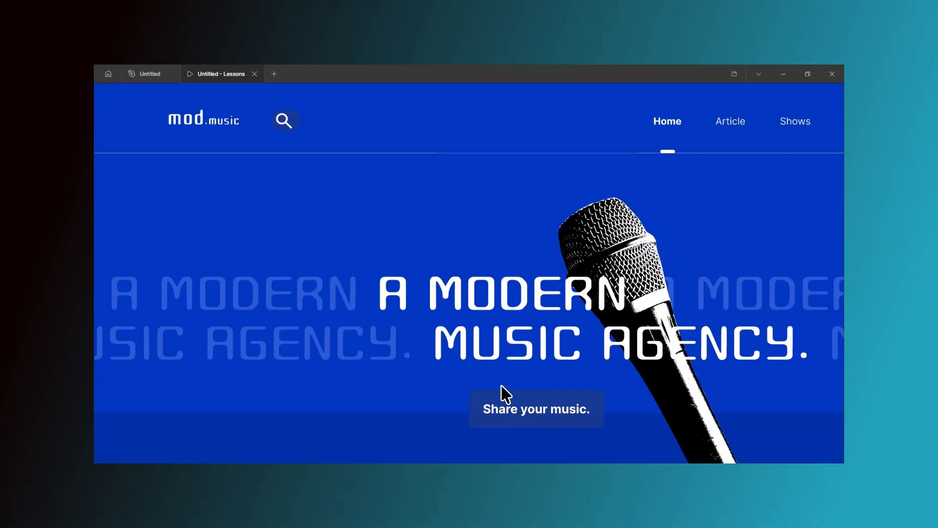
scroll(492, 366, "down", 1)
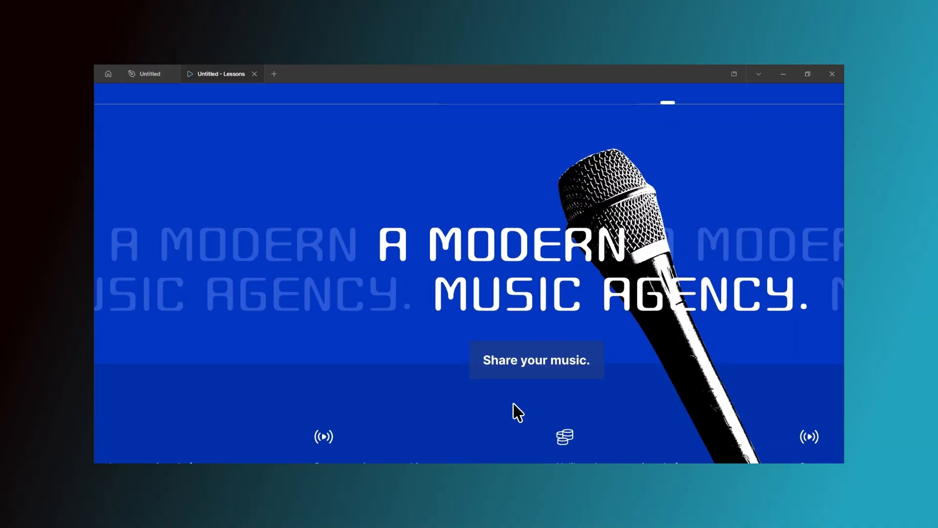
scroll(516, 393, "down", 1)
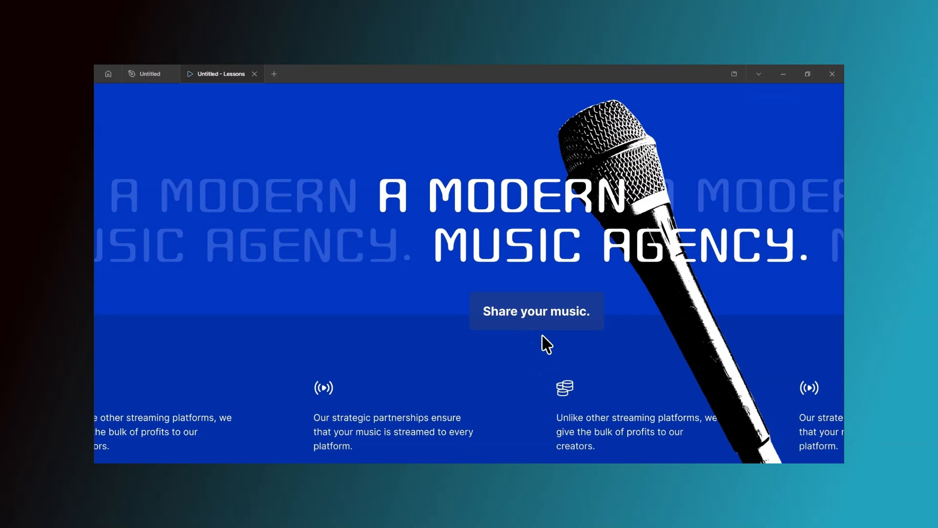
- Return to the design file and connect the dark blue variant to the white one with a Mouse leave trigger, Change to Frame 6, Instant
left_click(161, 74)
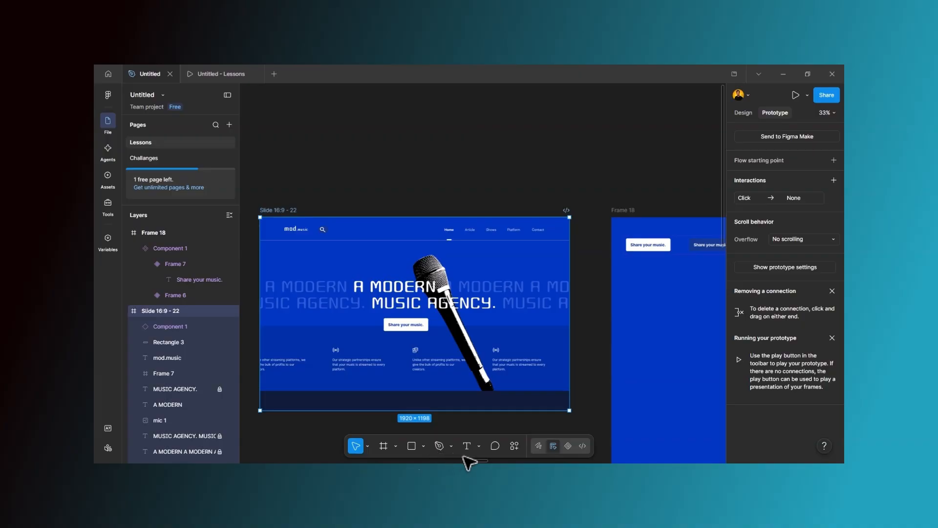
scroll(471, 463, "right", 5)
scroll(508, 308, "up", 3)
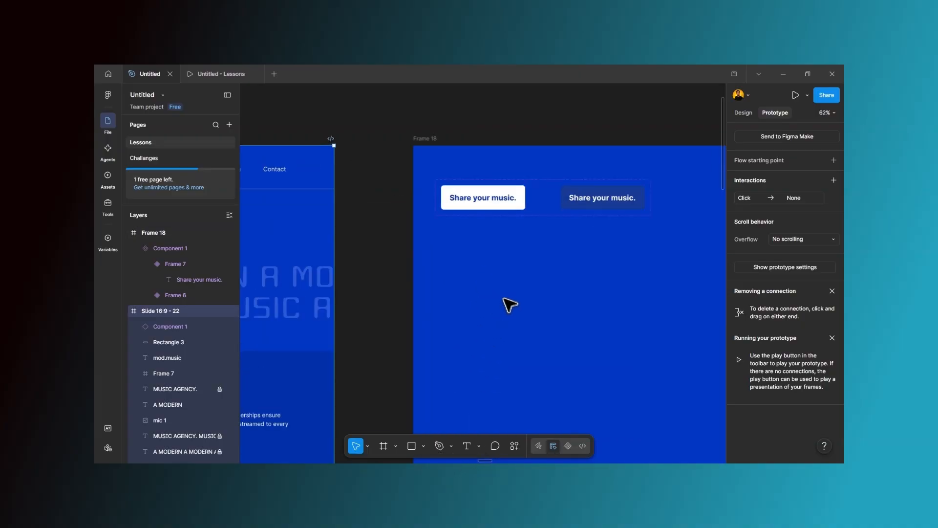
left_click(508, 210)
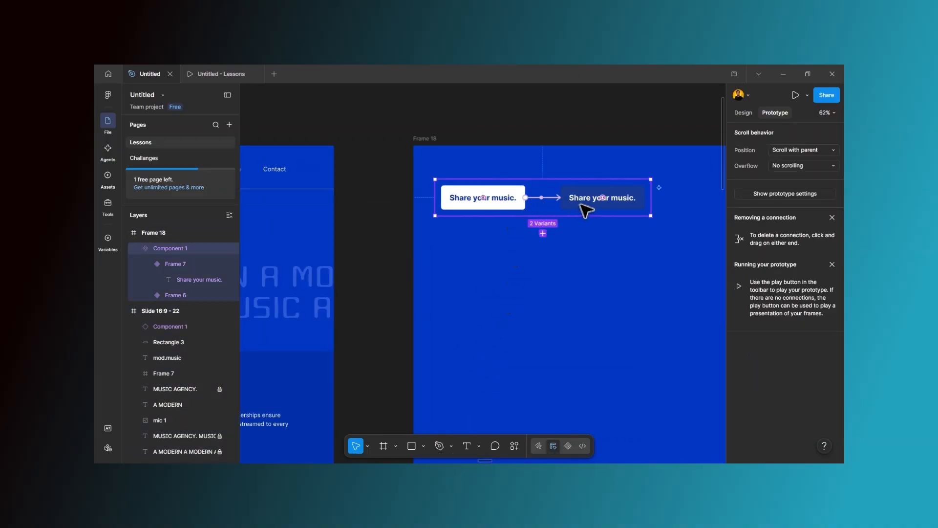
left_click(609, 204)
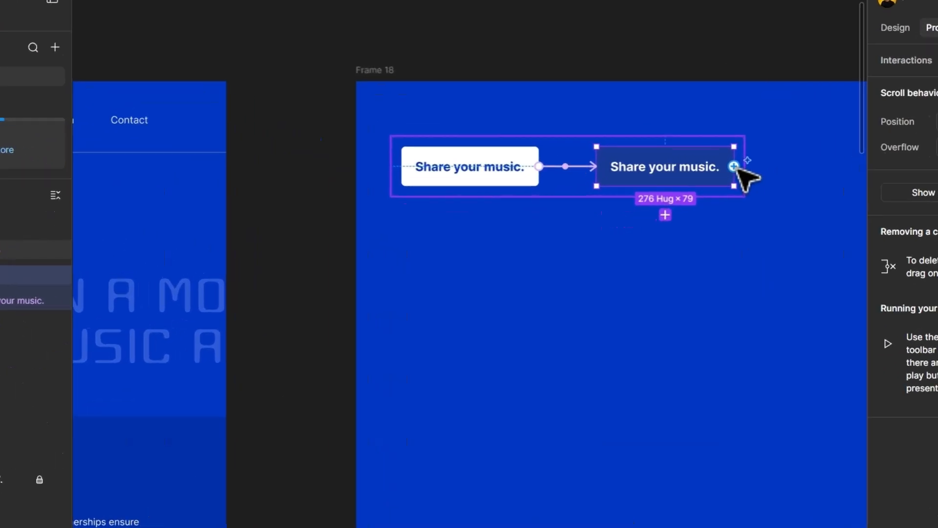
left_click_drag(756, 159, 519, 177)
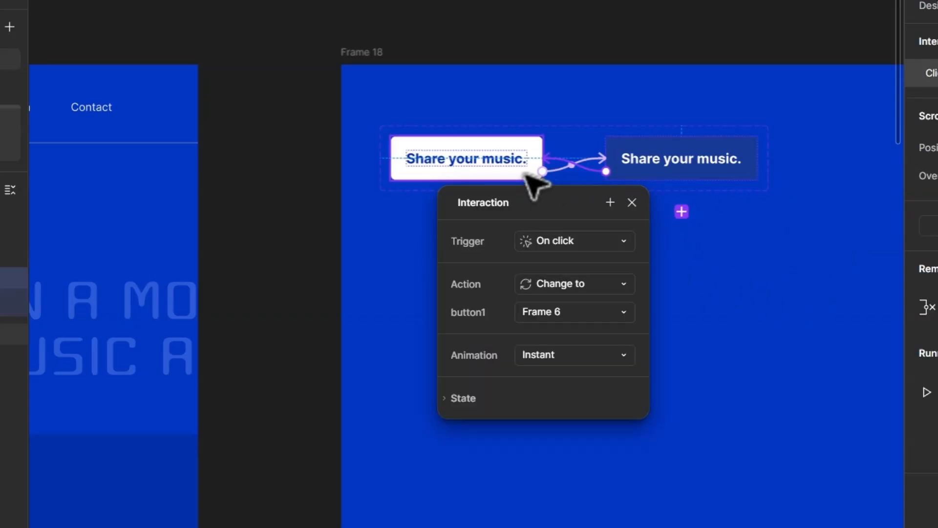
left_click(524, 239)
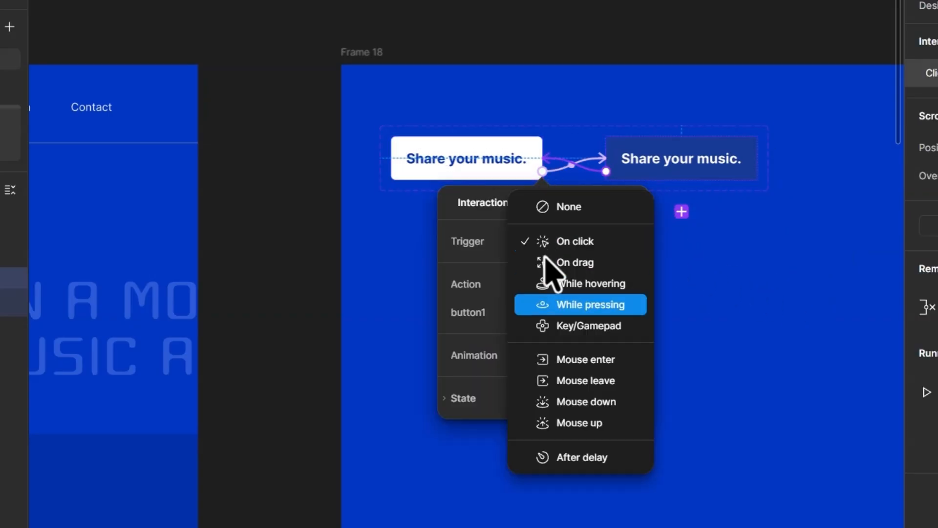
left_click(566, 386)
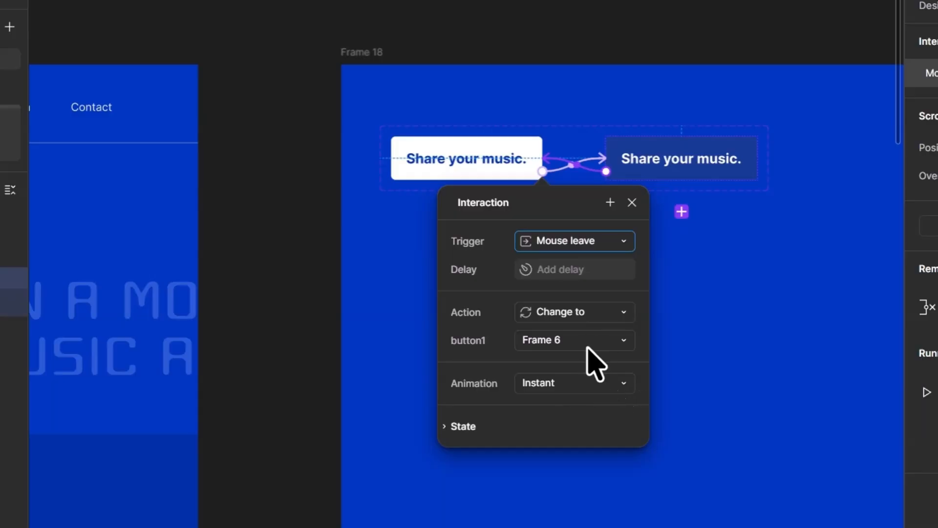
left_click(689, 411)
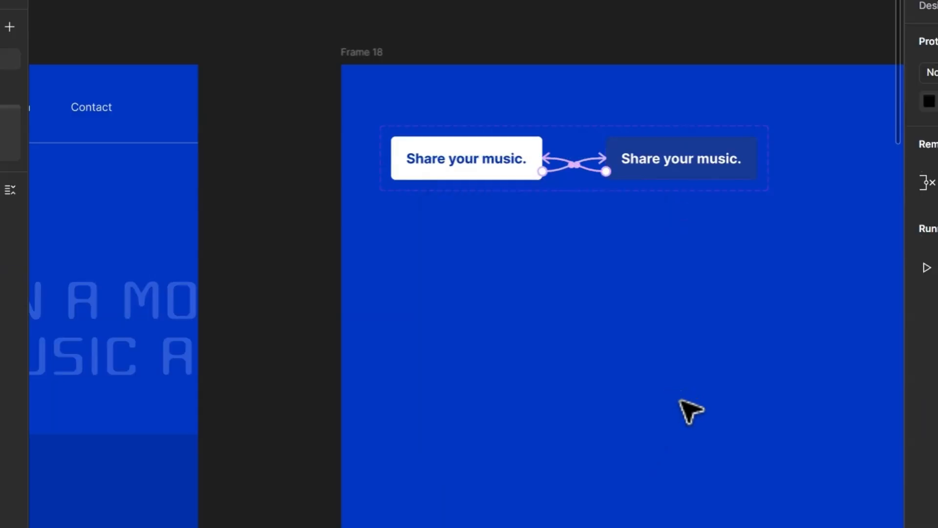
- Present the Slide 16:9 - 22 frame, test the "Share your music." button's response to the pointer entering and leaving, and close the prototype
scroll(587, 312, "down", 3)
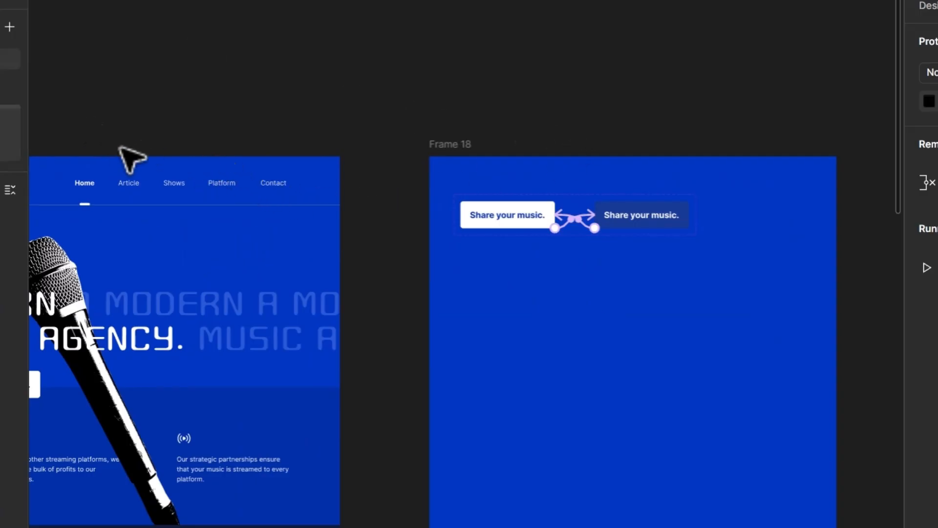
scroll(335, 433, "left", 5)
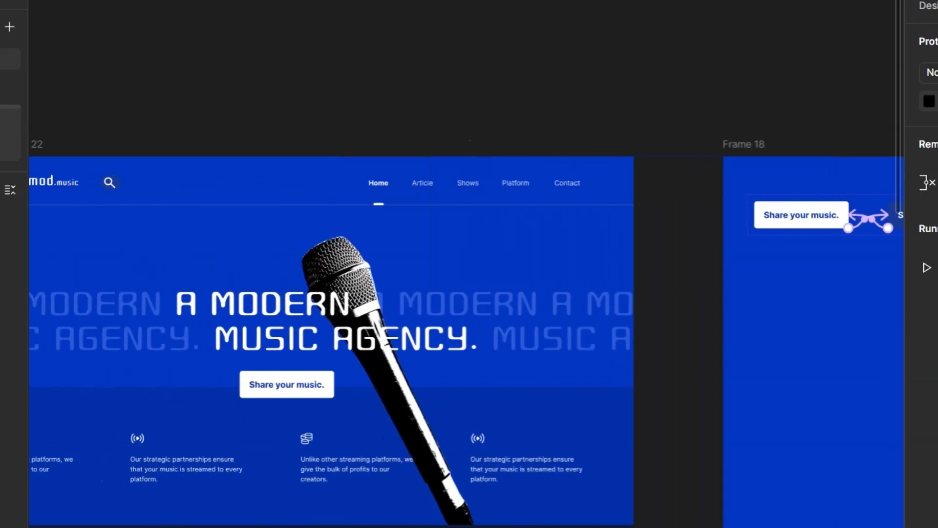
left_click(45, 144)
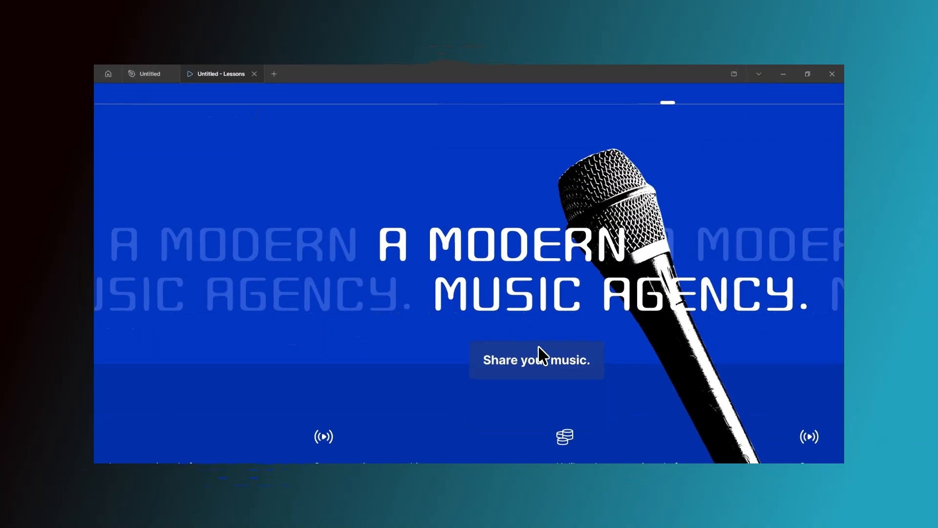
scroll(538, 348, "down", 1)
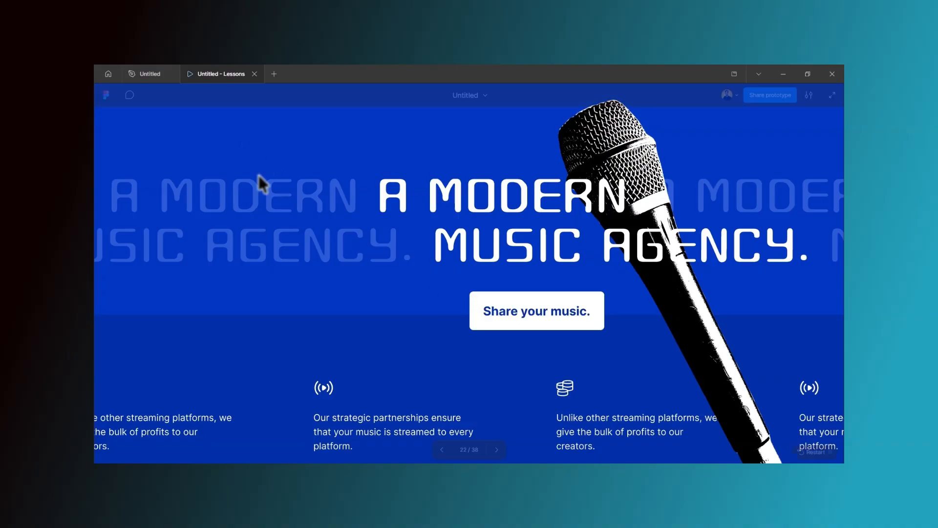
scroll(320, 304, "up", 2)
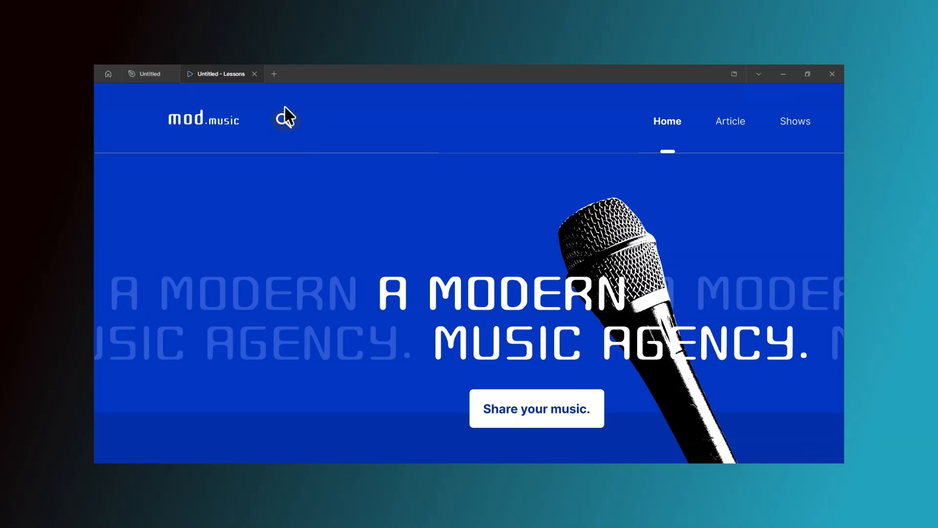
left_click(254, 74)
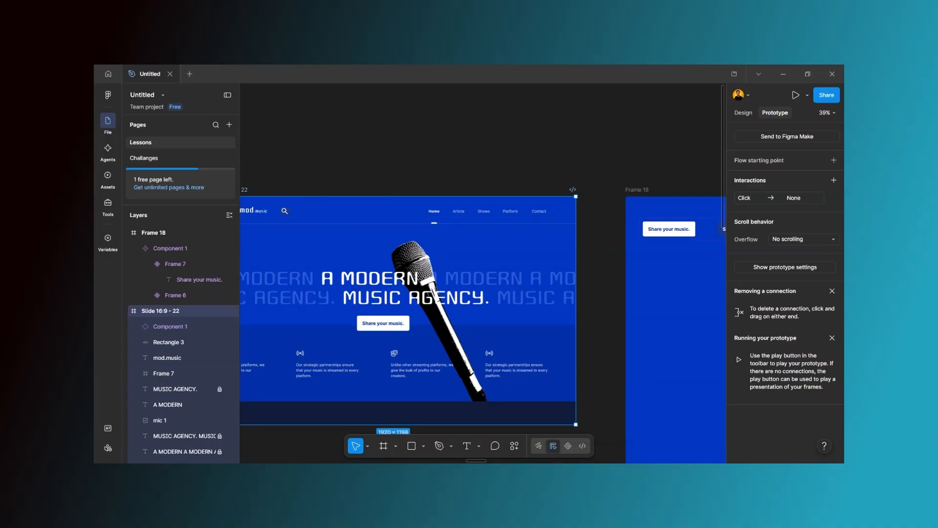
- Move the header's search icon from the Slide 16:9 - 22 frame onto Frame 18, below the white button variant
scroll(476, 460, "right", 3)
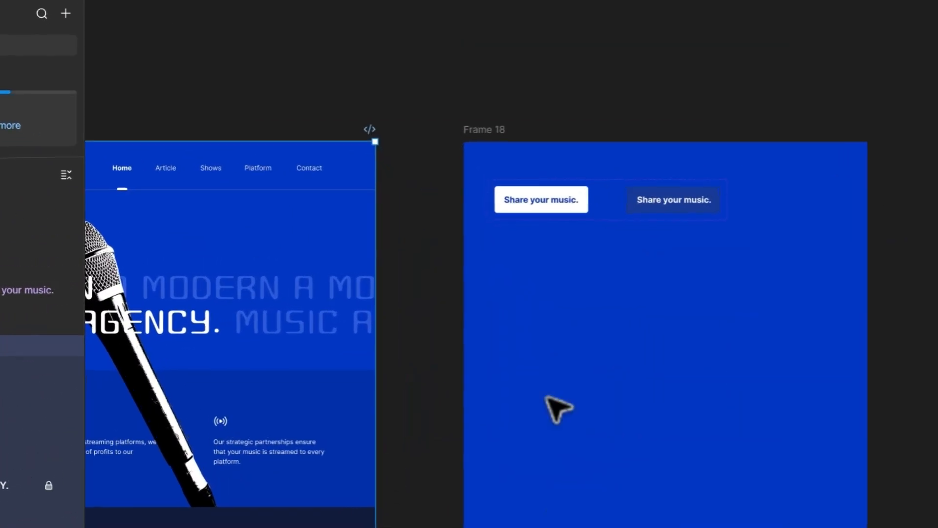
left_click(300, 99)
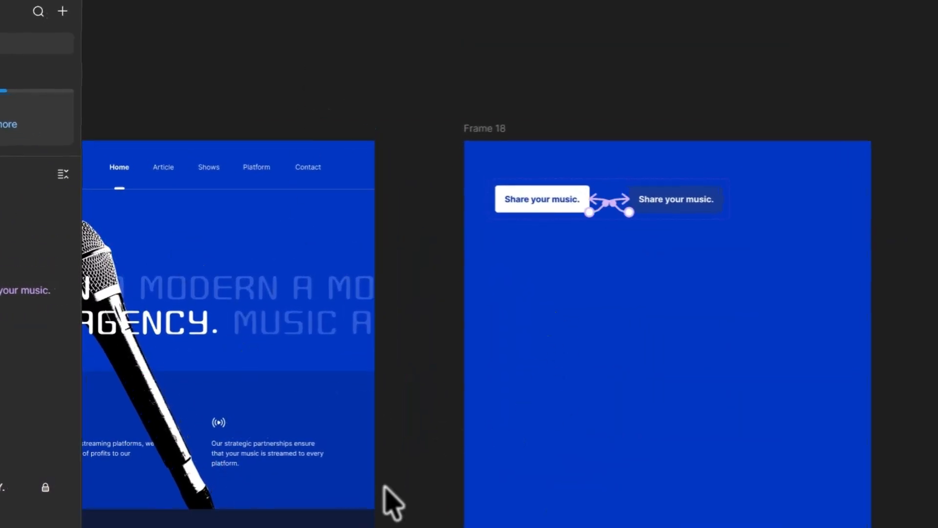
scroll(488, 375, "left", 10)
scroll(489, 376, "right", 1)
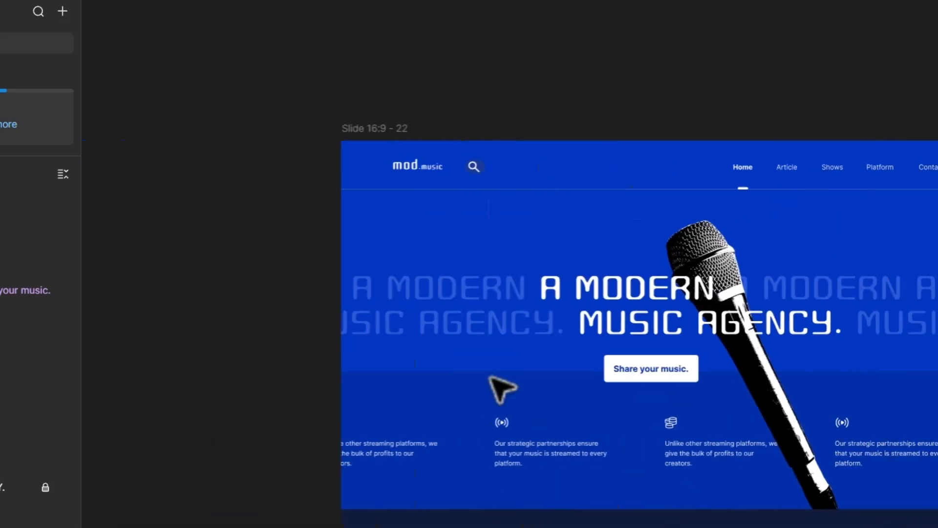
left_click(475, 168)
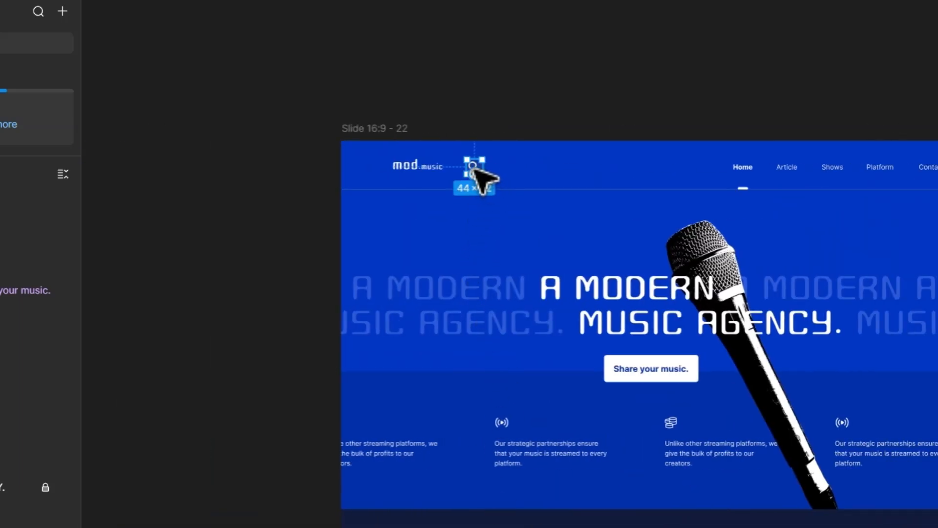
left_click_drag(480, 169, 542, 176)
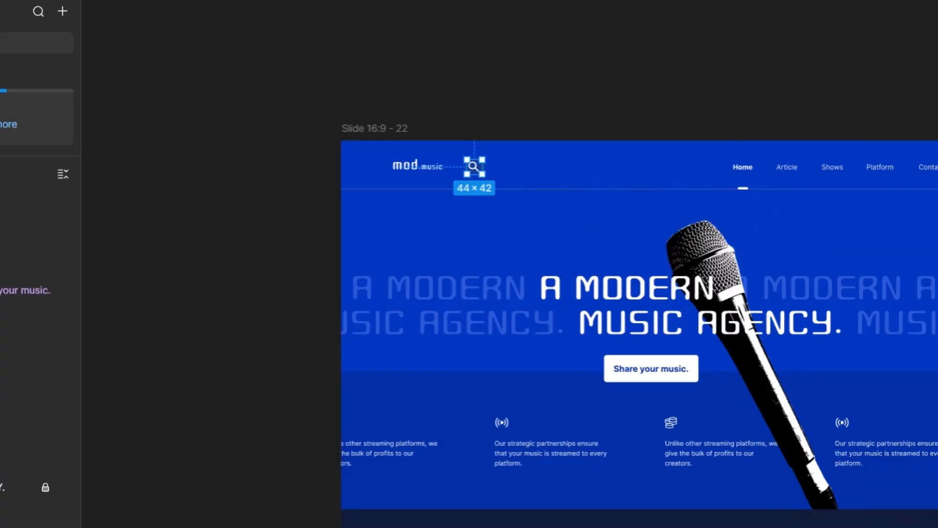
left_click_drag(475, 169, 608, 245)
left_click(499, 293)
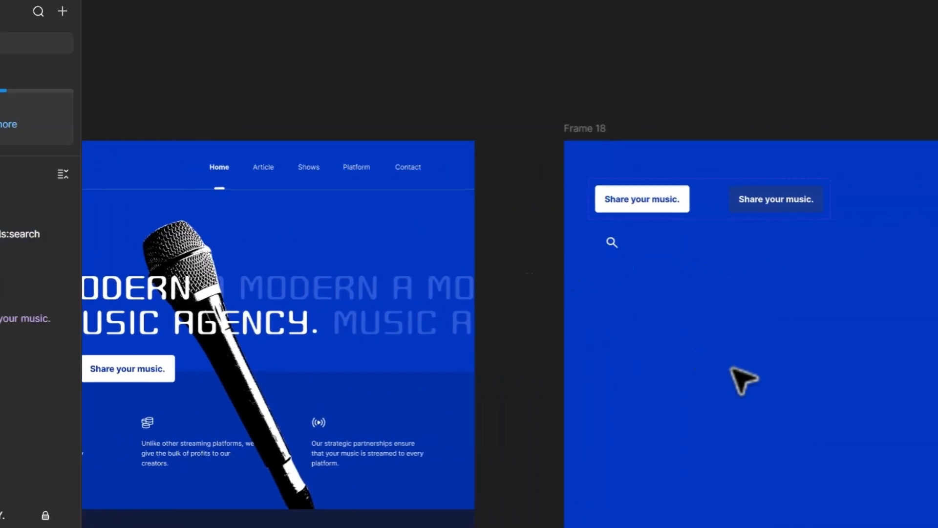
- Move the header's rounded dark 61 × 44 rectangle onto Frame 18, just below the search icon
scroll(655, 338, "up", 3)
scroll(652, 335, "down", 5)
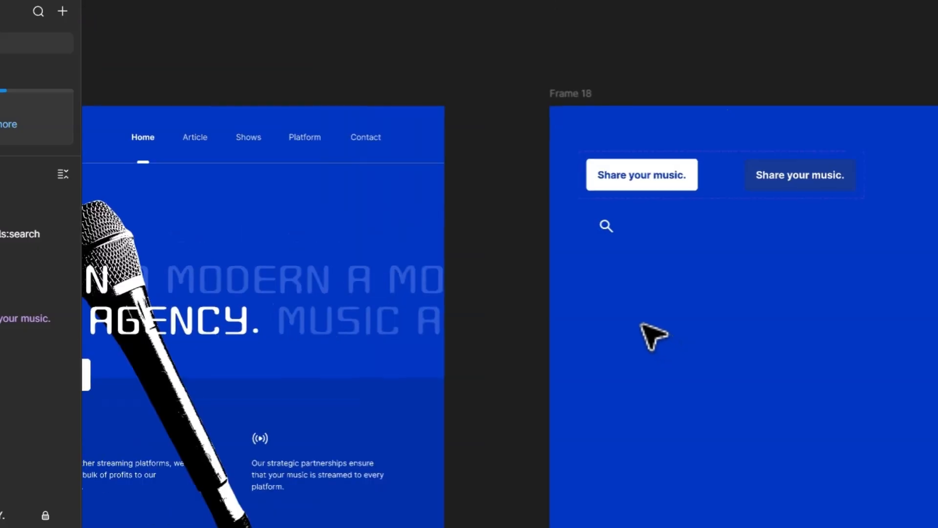
left_click(212, 225)
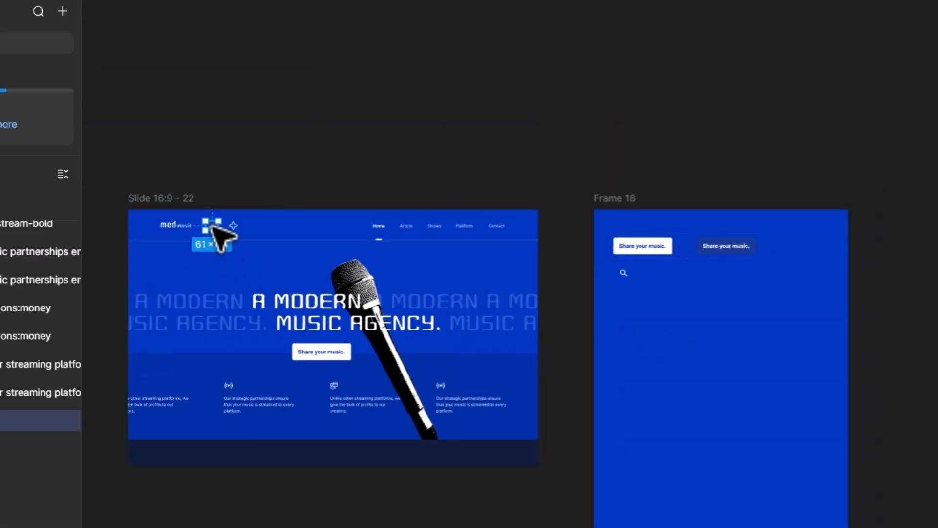
left_click_drag(211, 226, 648, 341)
scroll(653, 360, "up", 5)
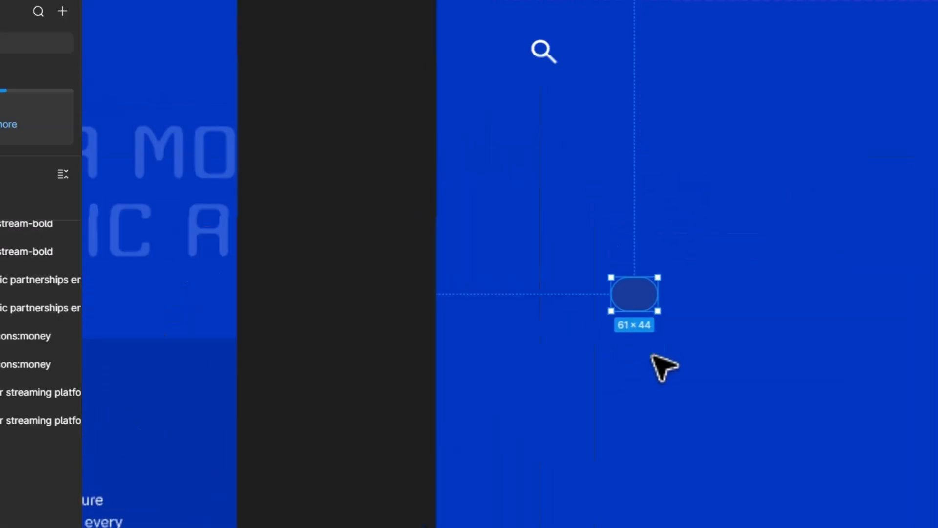
left_click_drag(631, 298, 543, 76)
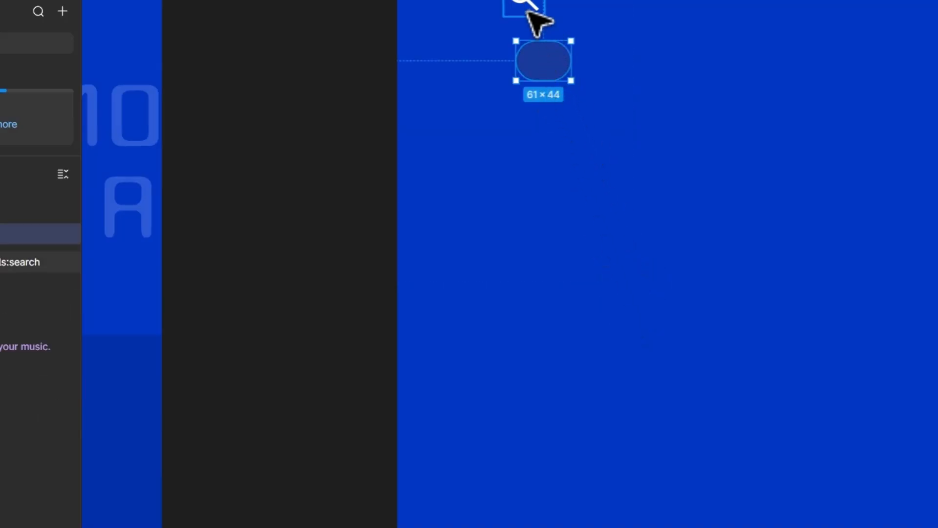
- Center the search icon on the rounded rectangle and bring the icon's layer in front of it
left_click_drag(526, 7, 542, 61)
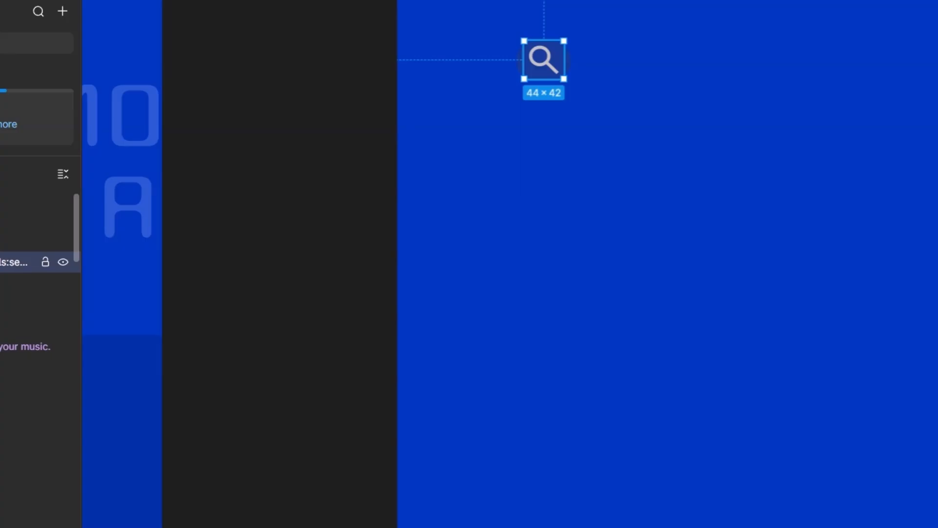
left_click_drag(19, 261, 20, 221)
left_click(581, 84)
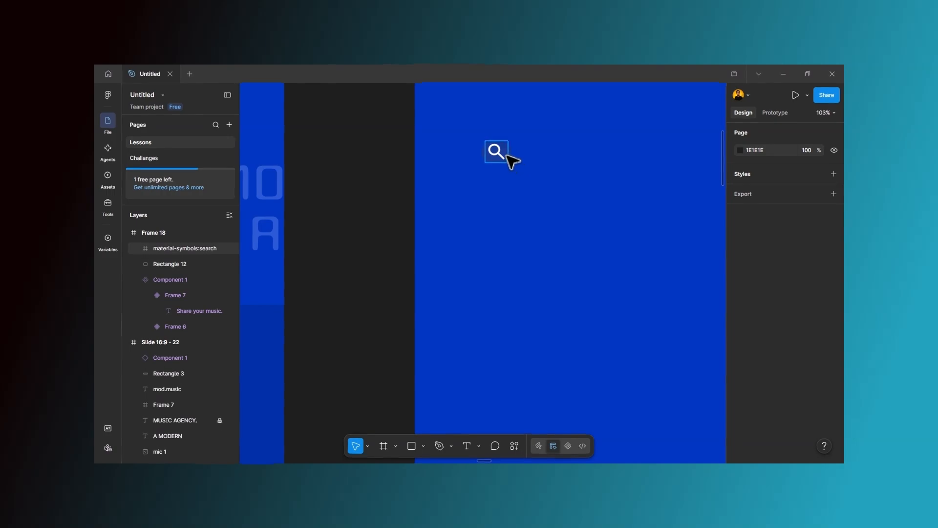
- Select the search icon with its rounded rectangle and place a copy of both straight below, at Y 454
left_click(510, 157)
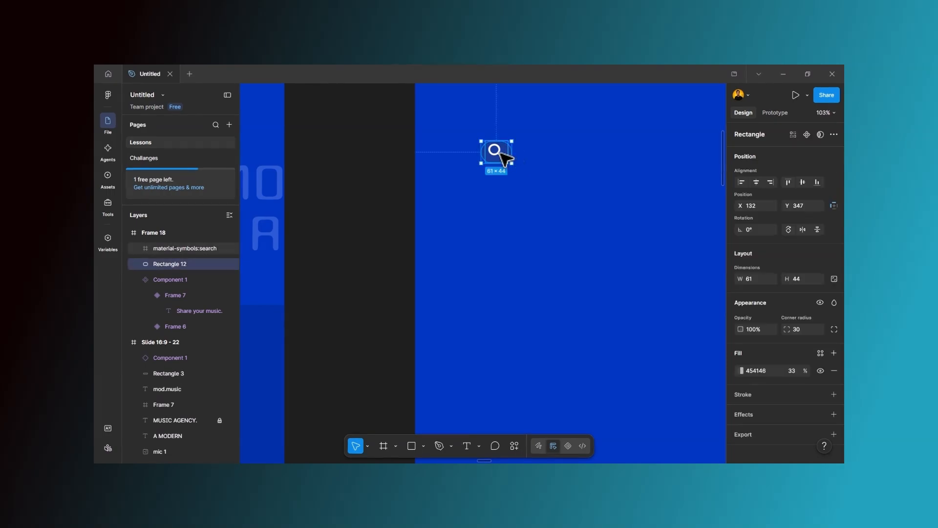
left_click(501, 153)
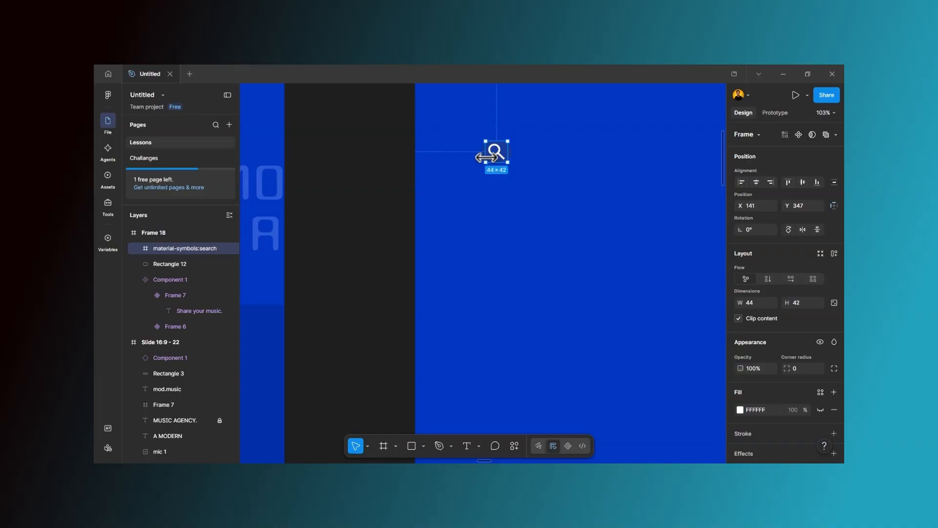
left_click(166, 266, "shift")
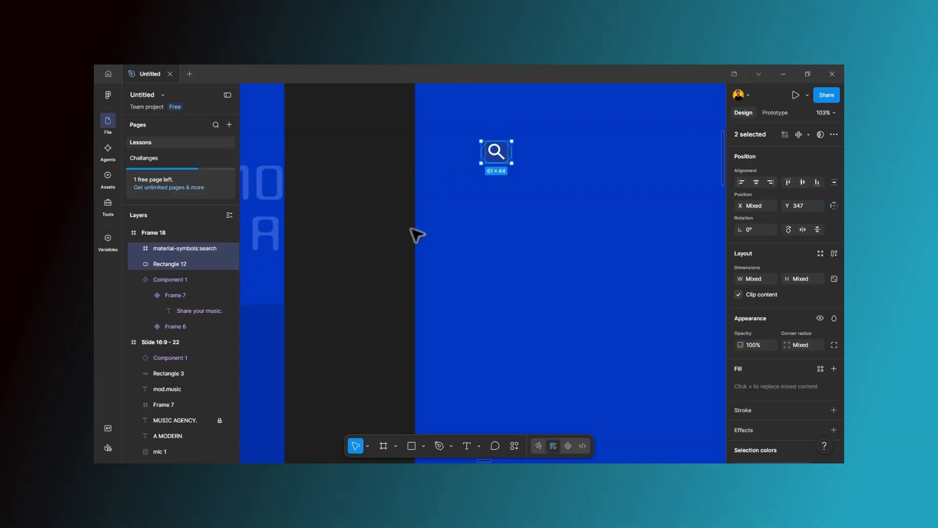
left_click_drag(500, 157, 504, 220)
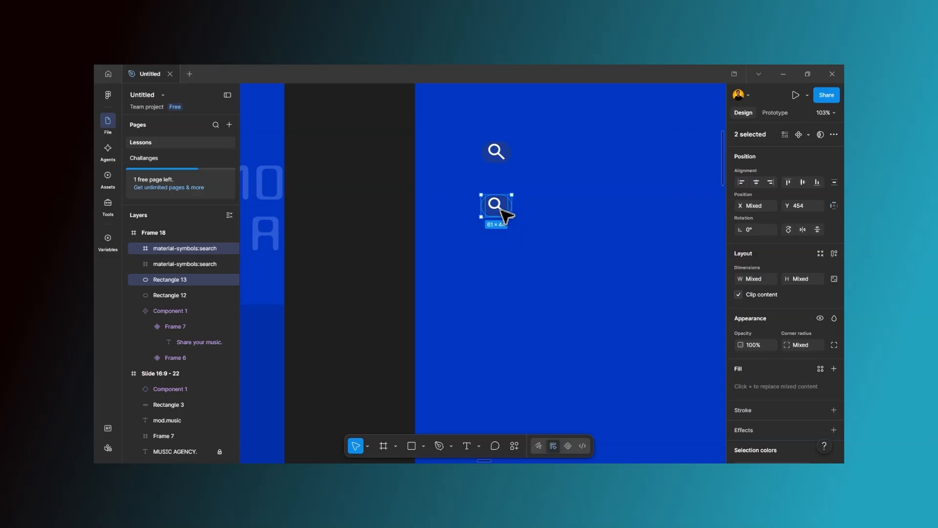
left_click(527, 254)
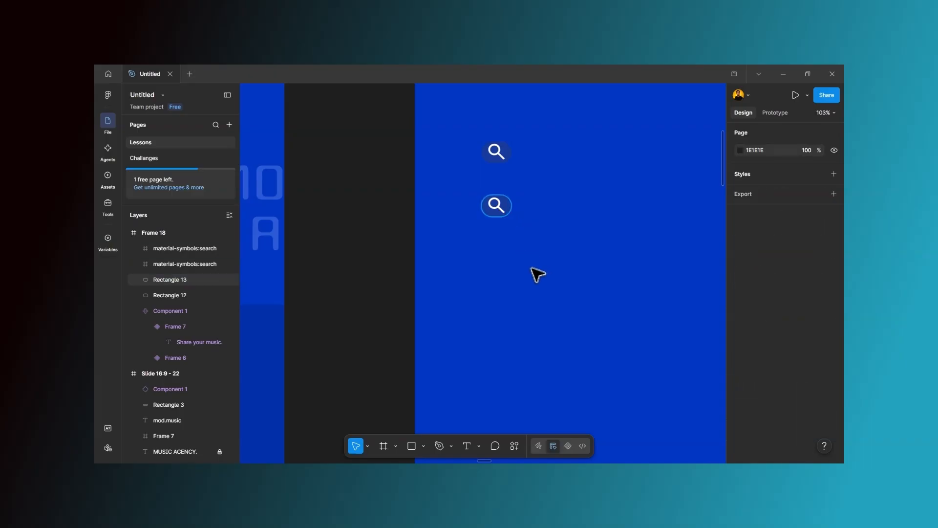
- Copy the second search icon and its rounded rectangle straight down to about Y 549 as a third set
left_click(497, 212)
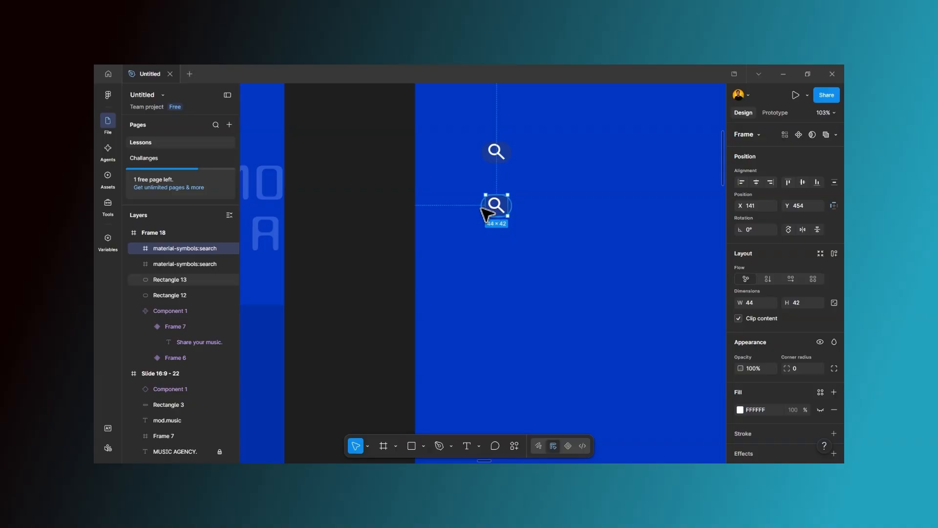
left_click(487, 214, "shift")
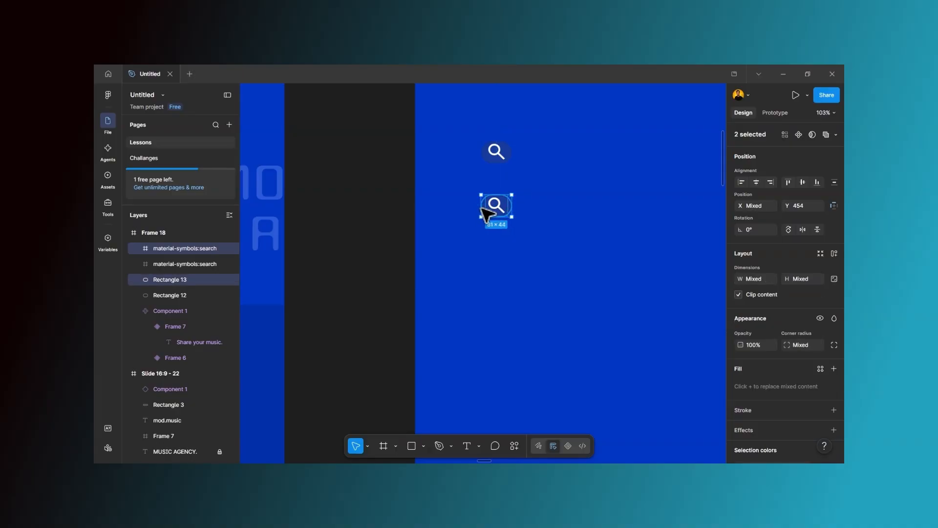
left_click_drag(491, 215, 492, 258)
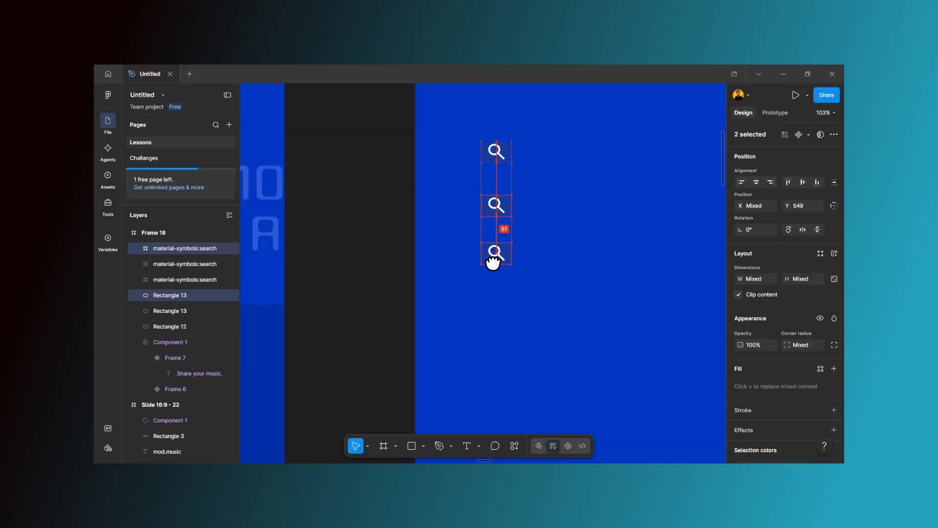
left_click(518, 182)
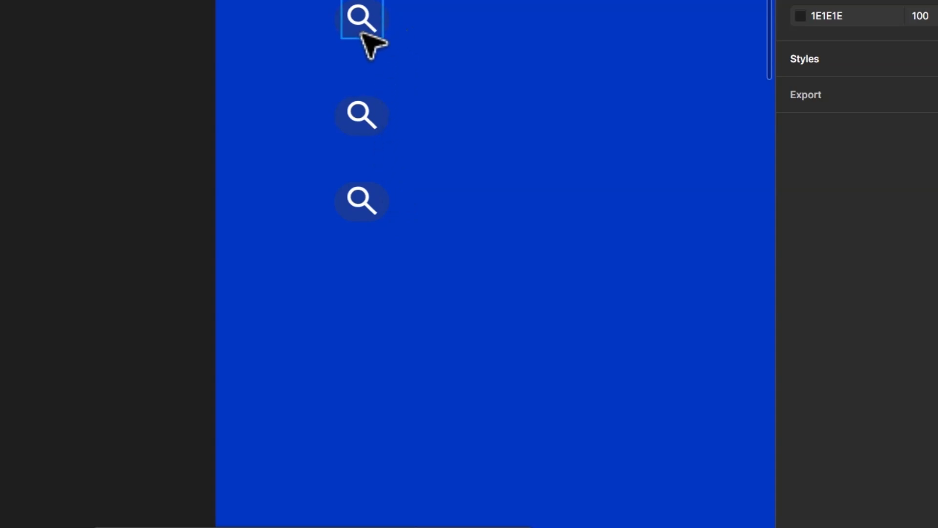
- Fill the second search set's 61 × 44 rounded rectangle with solid white FFFFFF at 100%
left_click(379, 117)
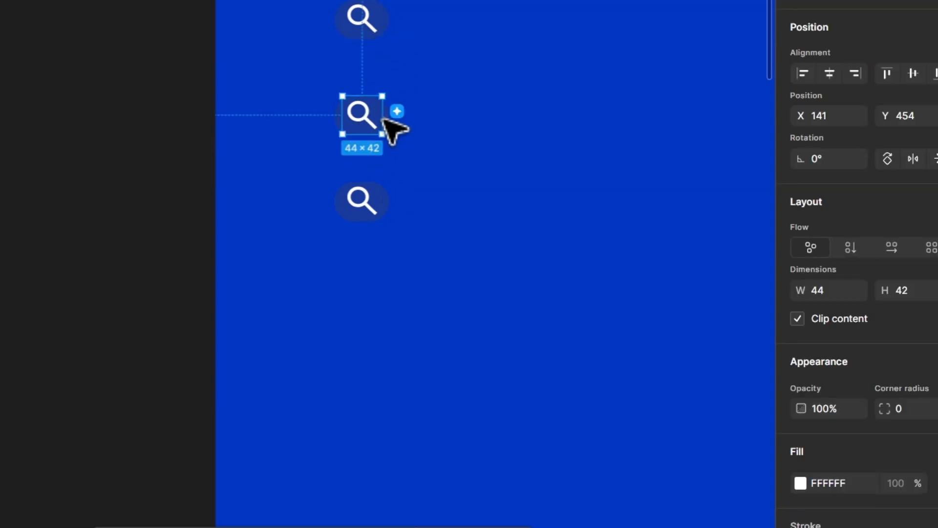
scroll(387, 126, "up", 3)
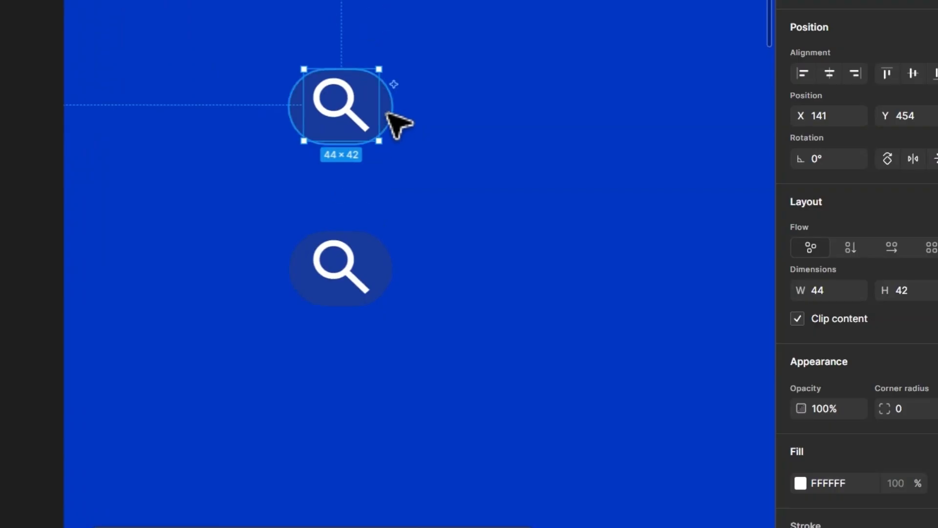
left_click(387, 111)
mouse_move(391, 111)
left_mouse_down()
mouse_move(580, 121)
mouse_move(398, 114)
left_mouse_up()
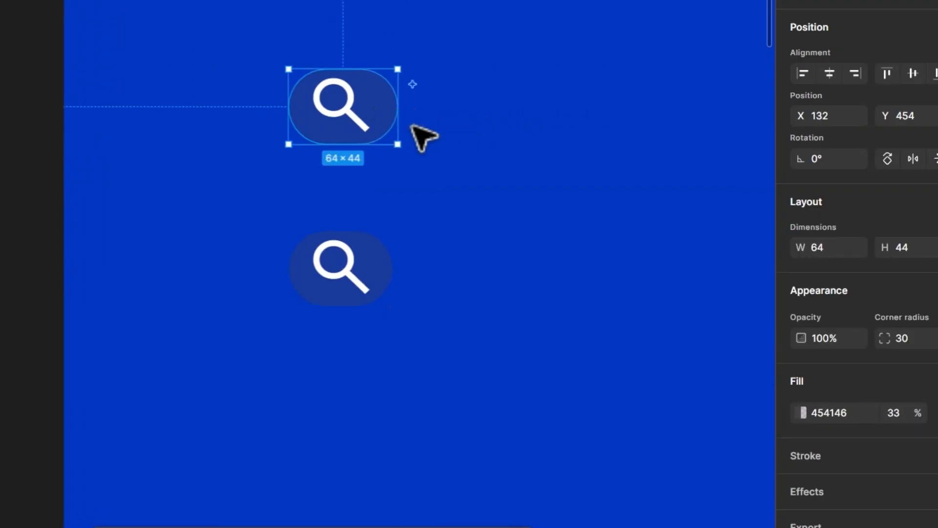
scroll(832, 451, "down", 1)
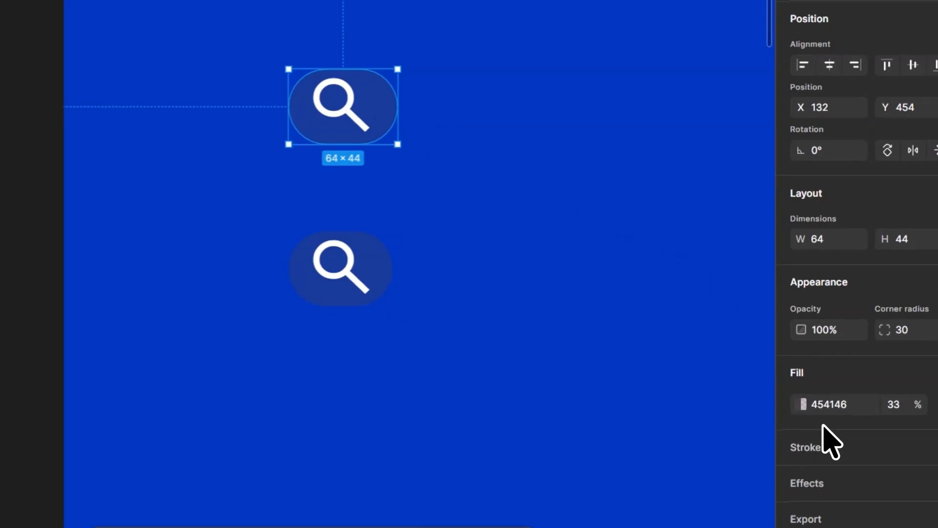
key("ctrl+z")
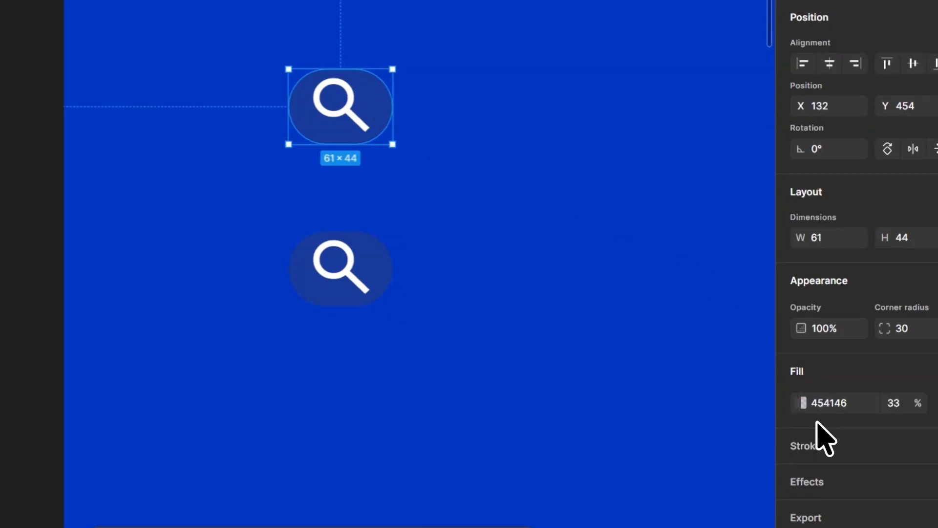
left_click(802, 403)
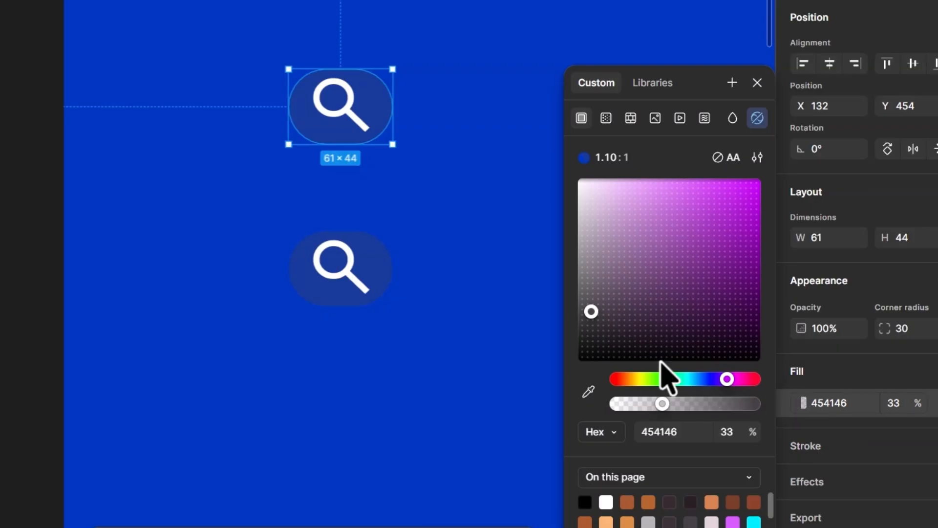
left_click(606, 502)
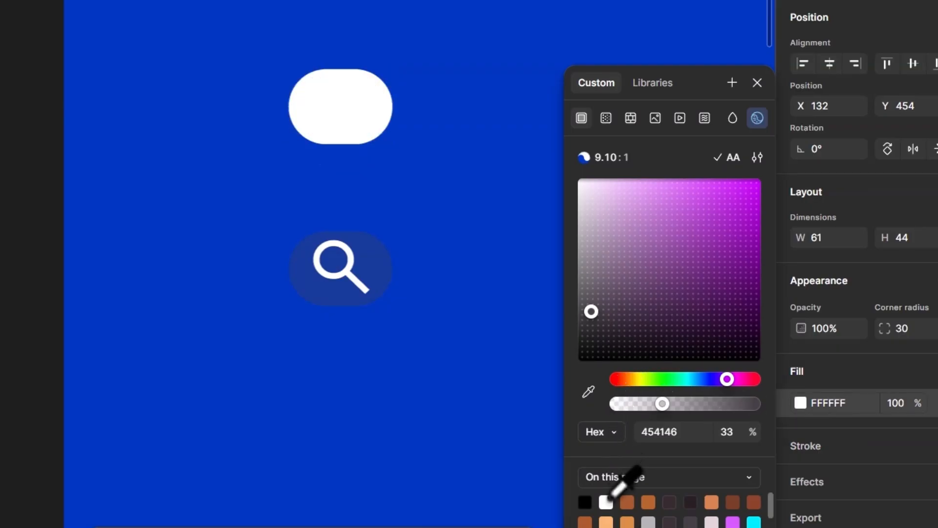
- Try to set the second search icon's frame fill to dark blue 173A99, sampled from the rounded rectangle above it
left_click(333, 106)
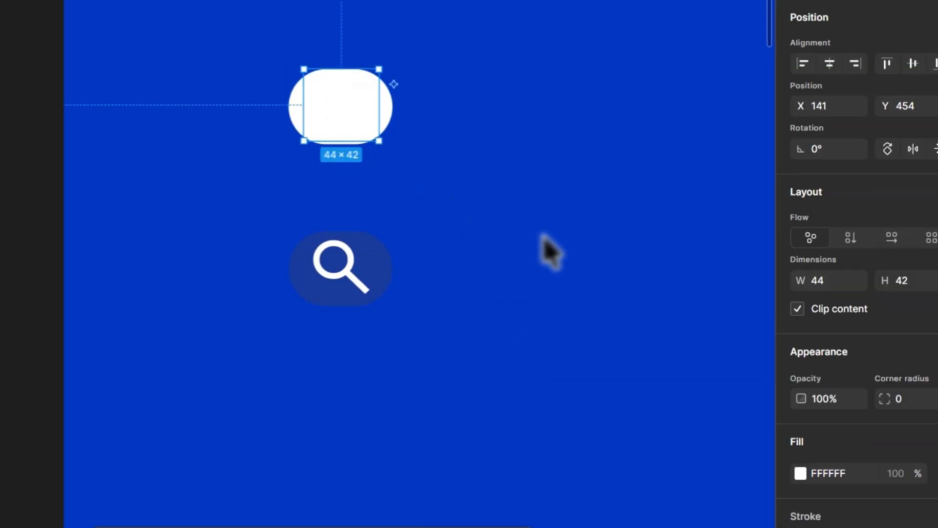
left_click(801, 471)
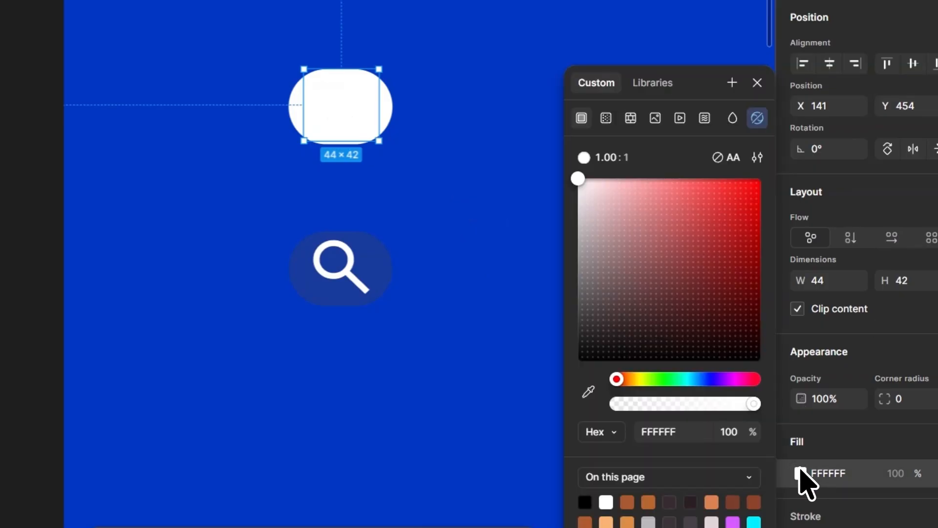
left_click(595, 394)
left_click(390, 1)
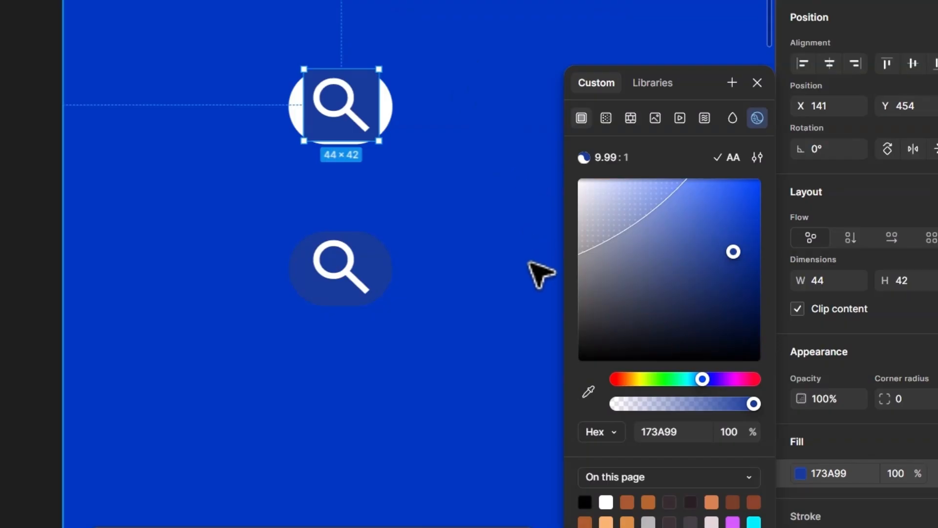
key("ctrl+z")
- Recolor the second search icon's glyph through its selection color, sampling dark blue 173A99 from the first rounded rectangle
scroll(860, 432, "down", 3)
left_click(800, 364)
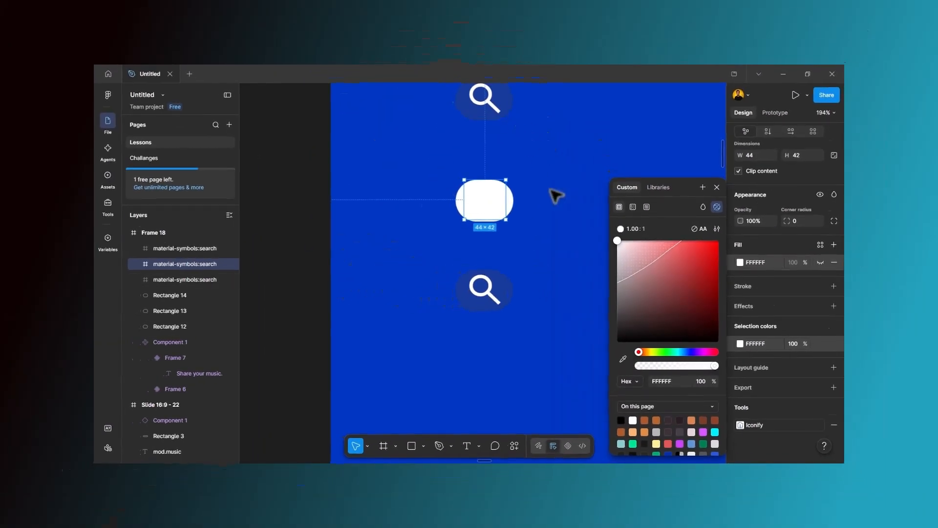
left_click(623, 357)
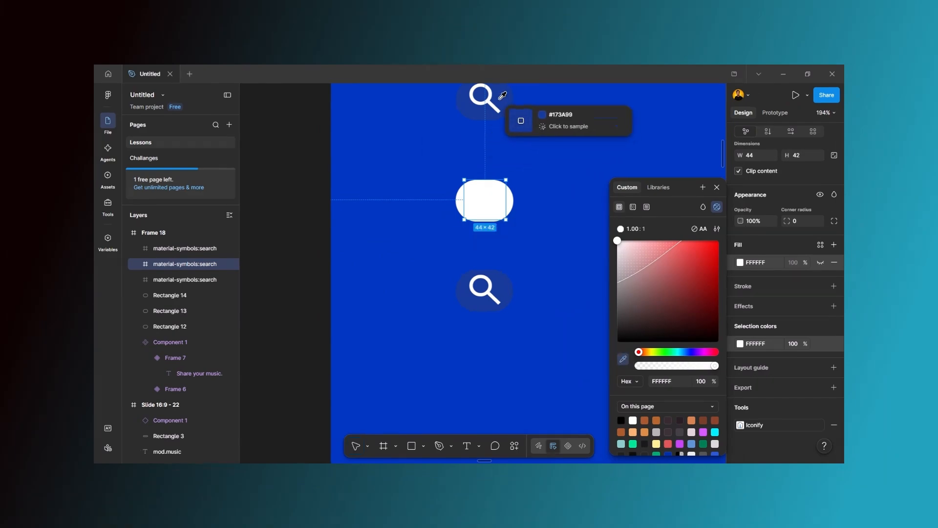
left_click(494, 101)
left_click(528, 166)
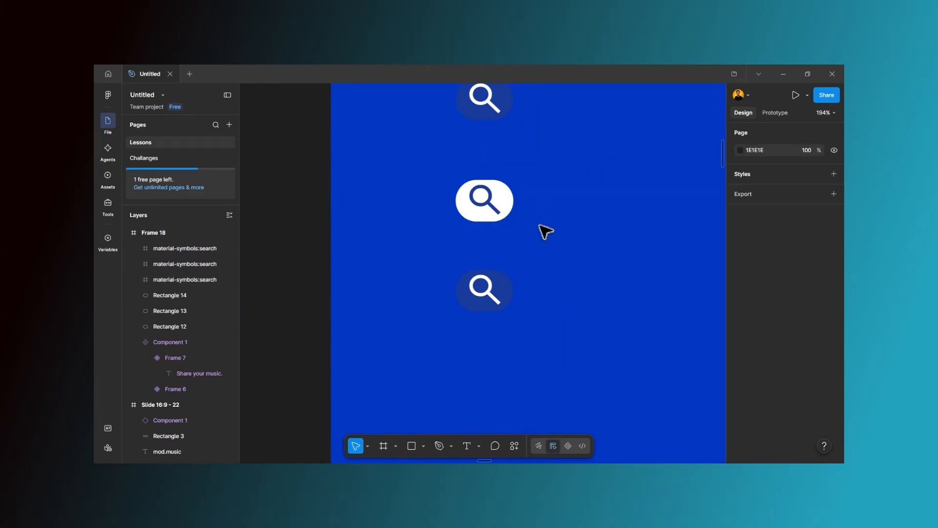
- Delete the third search icon and its dark rounded rectangle
left_click(478, 290)
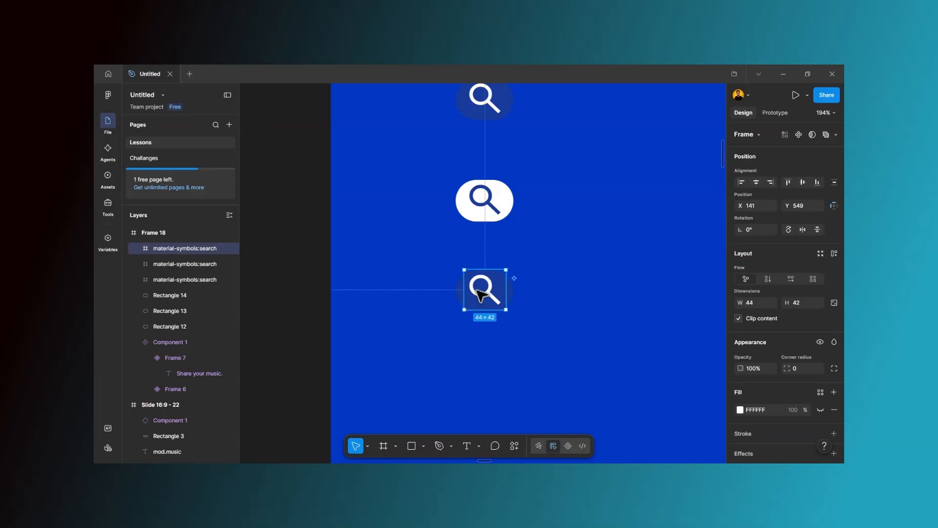
key("Delete")
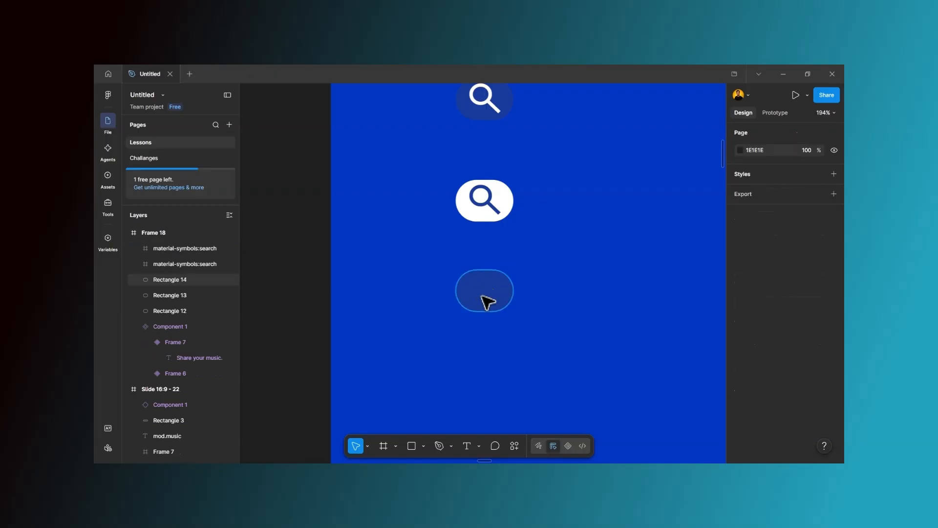
left_click(485, 300)
key("Delete")
- Copy the white search icon set straight down to Y 546 and widen the copied rounded rectangle to 254 × 44
left_click(480, 213)
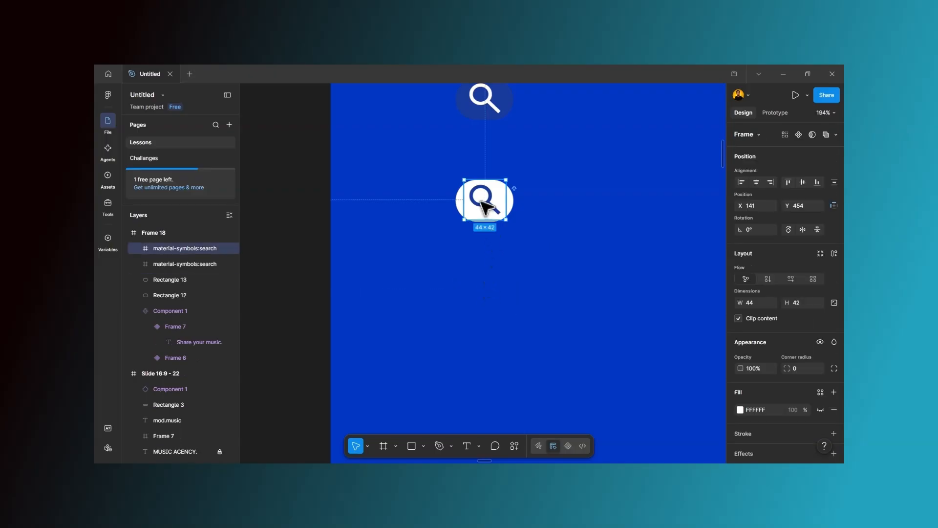
left_click(457, 205, "shift")
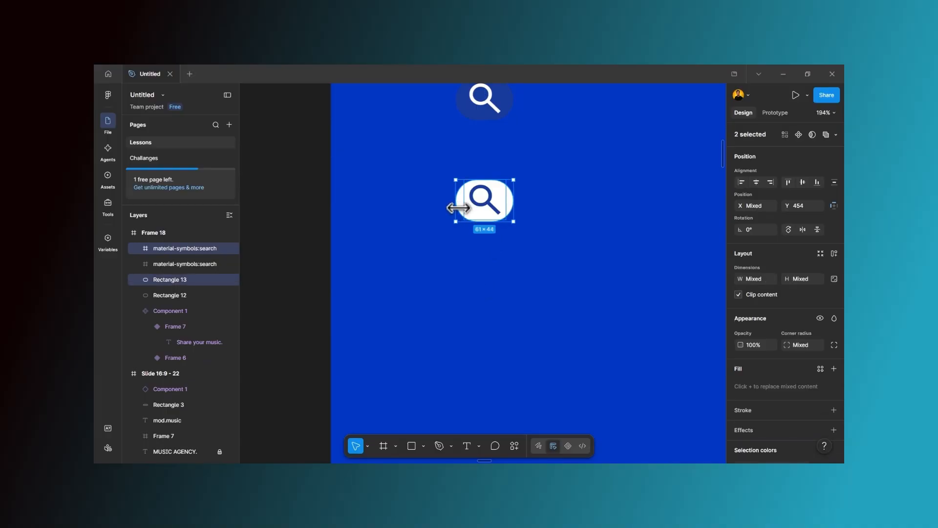
left_click_drag(479, 208, 693, 286)
left_click(494, 288)
left_click(513, 288)
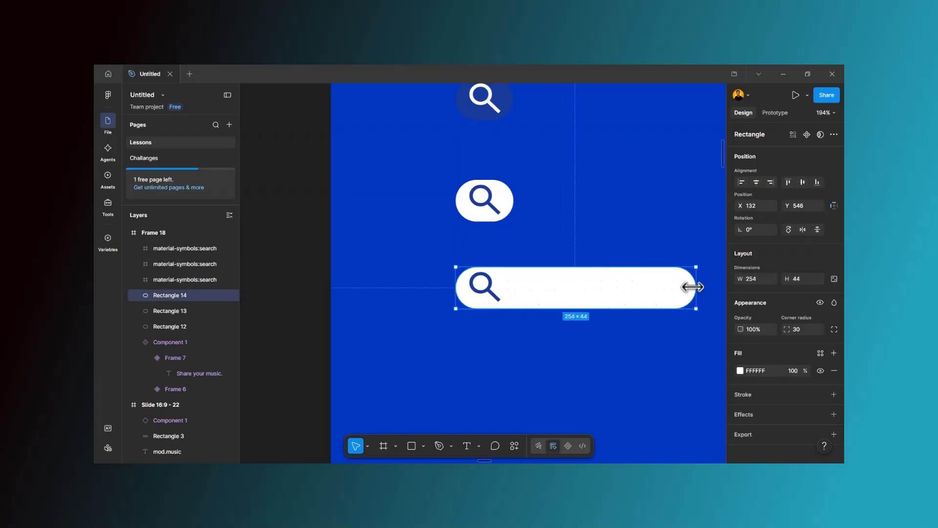
- Create a component from the first white search icon together with its dark rounded rectangle
scroll(620, 287, "up", 2)
scroll(614, 285, "up", 5)
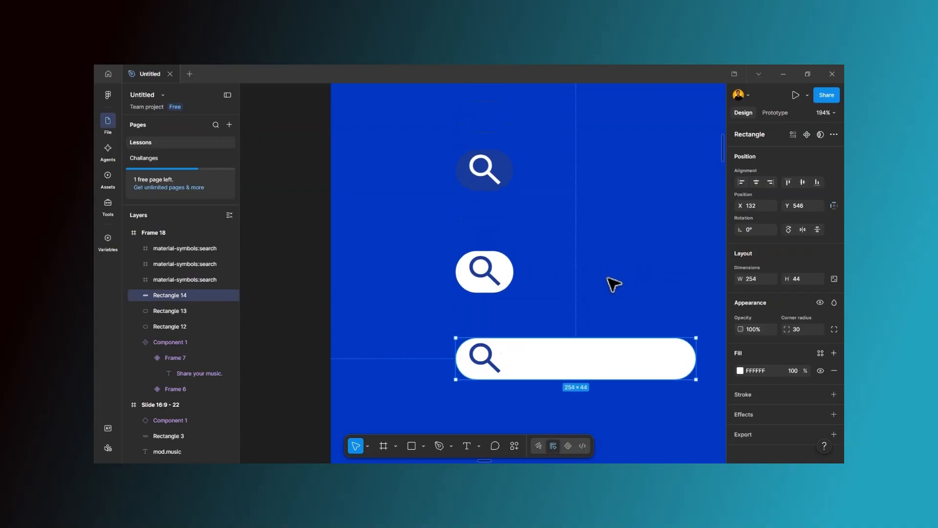
left_click(482, 259)
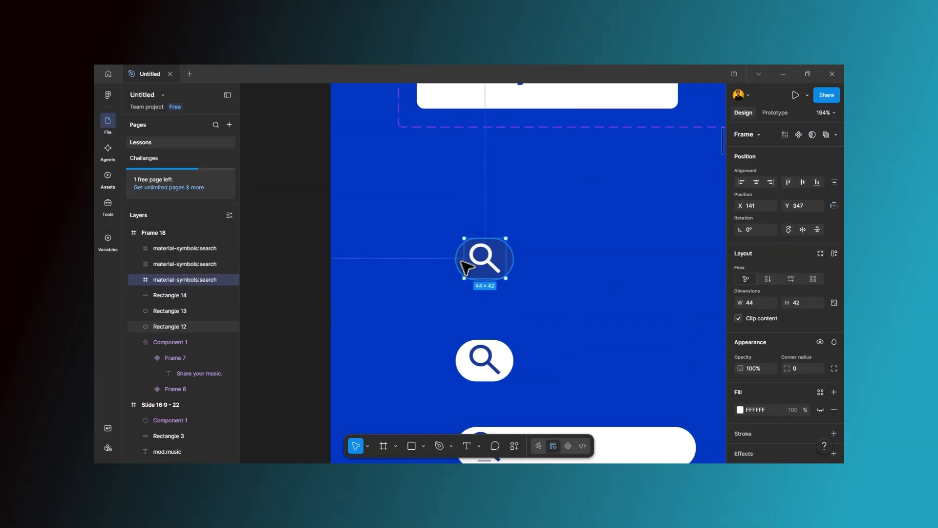
left_click(461, 268, "shift")
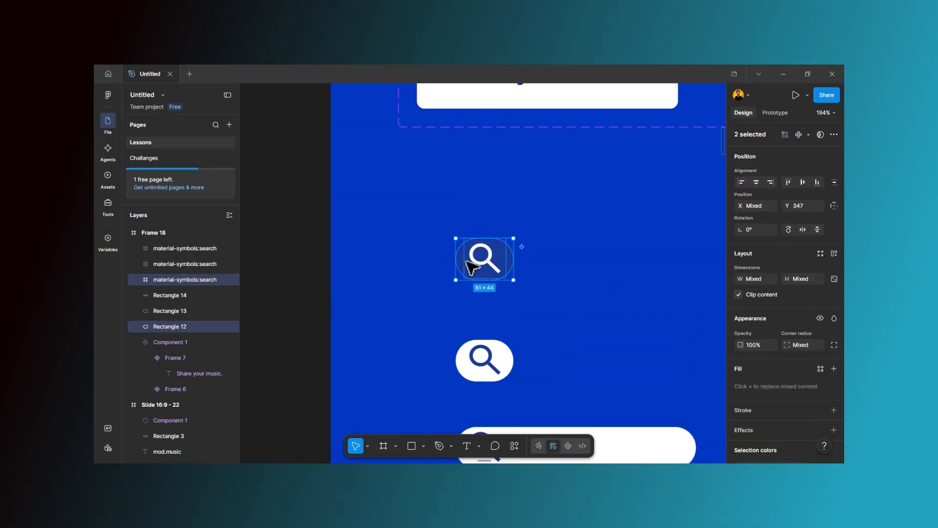
right_click(470, 268)
left_click(507, 362)
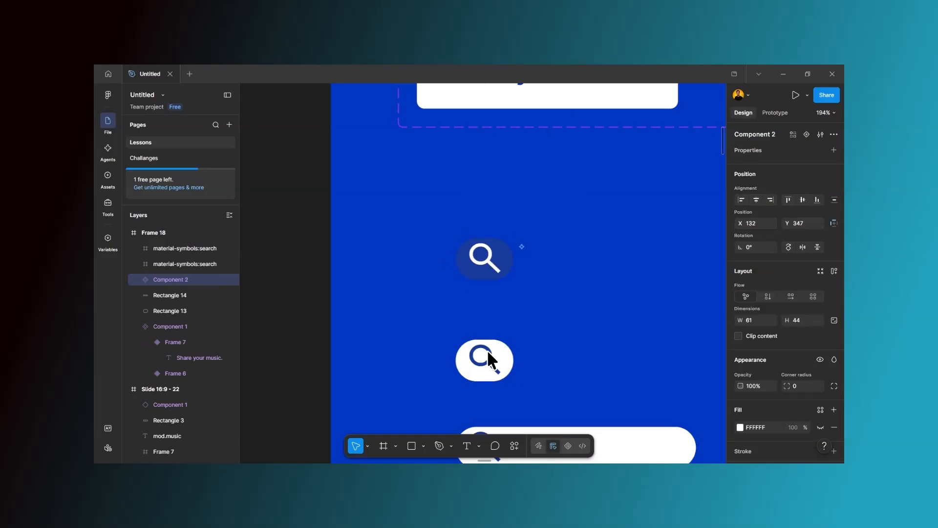
- Create a component from the second search icon together with its small white rounded rectangle
scroll(484, 342, "down", 4)
left_click(475, 271)
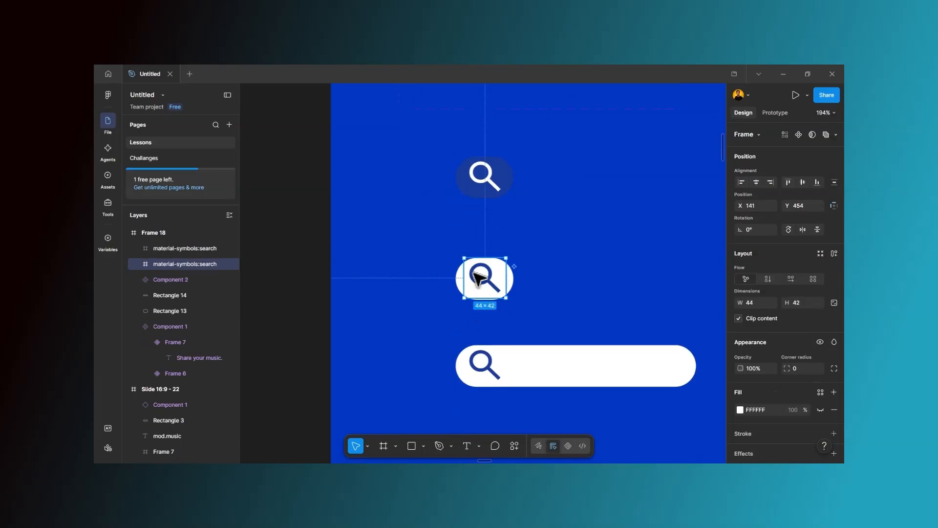
left_click(461, 276, "shift")
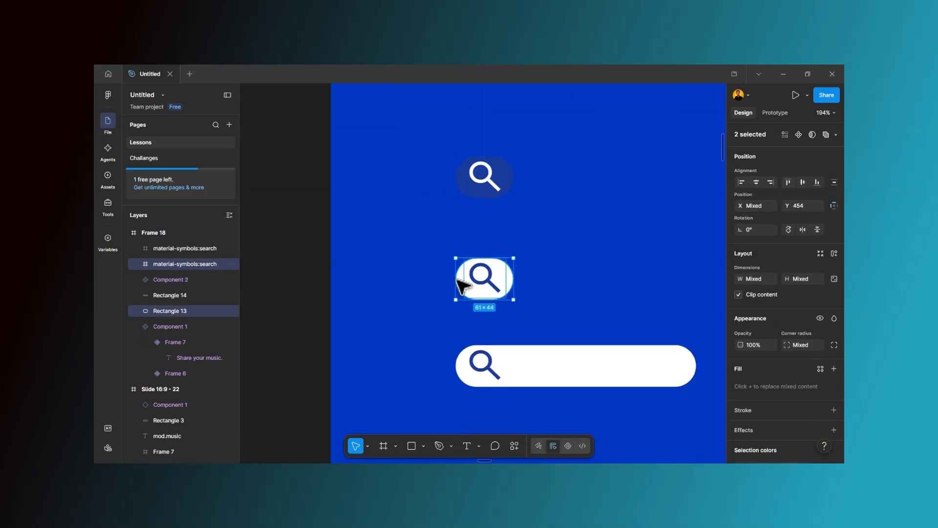
right_click(466, 277)
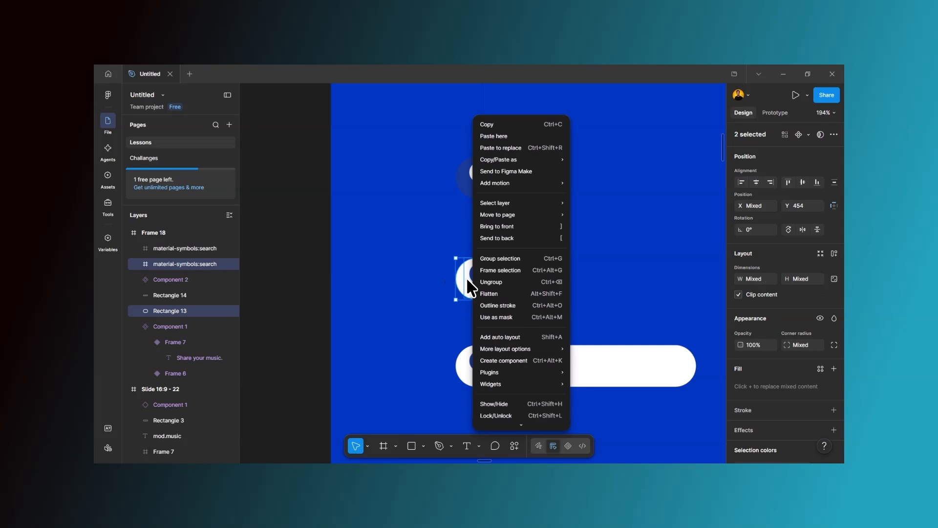
left_click(508, 362)
- Create a component from the third search icon together with its 254 × 44 white search bar
scroll(513, 349, "down", 5)
left_click(487, 262)
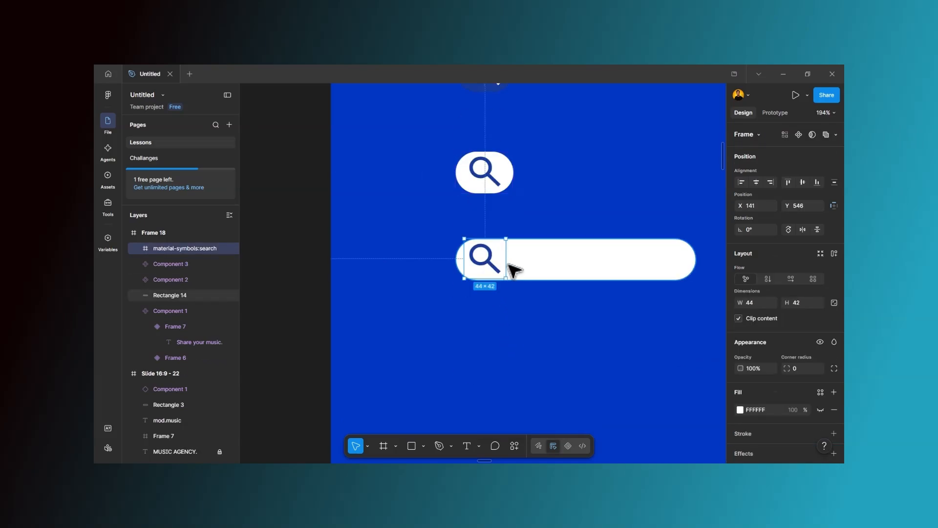
left_click(518, 267, "shift")
right_click(528, 270)
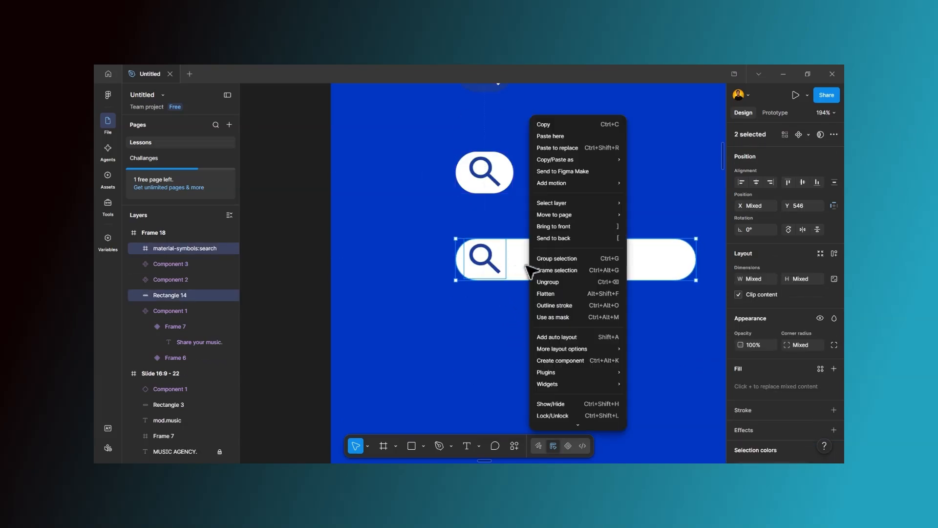
left_click(557, 360)
- Select the three search components and combine them as variants
scroll(539, 337, "down", 2)
scroll(539, 334, "down", 3)
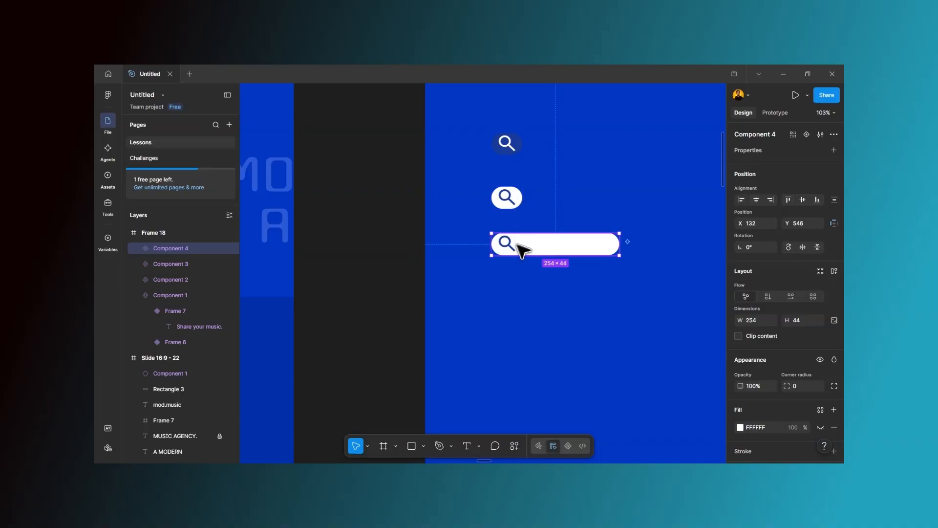
left_click(511, 152)
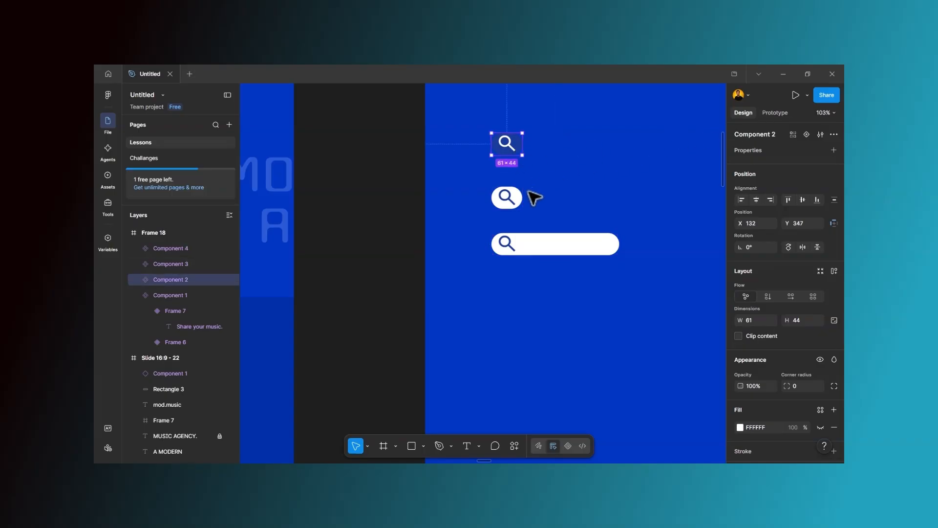
left_click(513, 202, "shift")
left_click(525, 246, "shift")
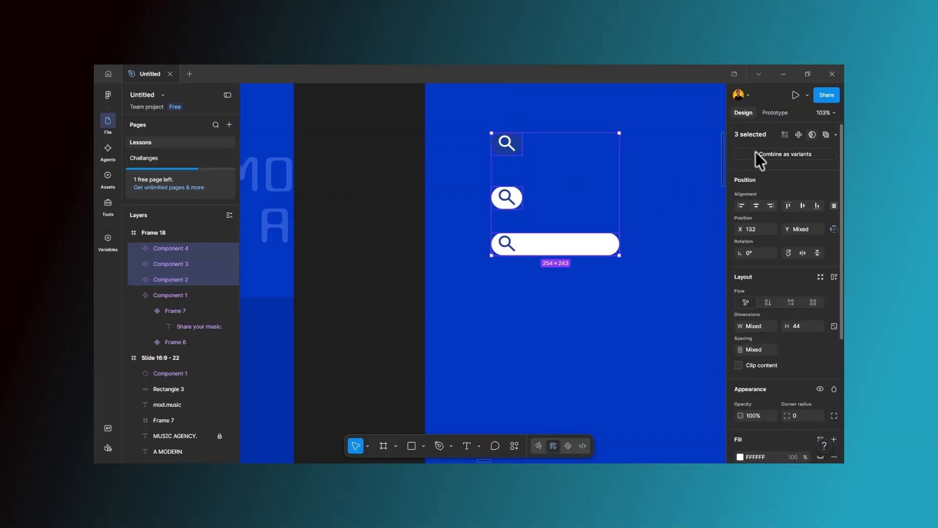
left_click(785, 154)
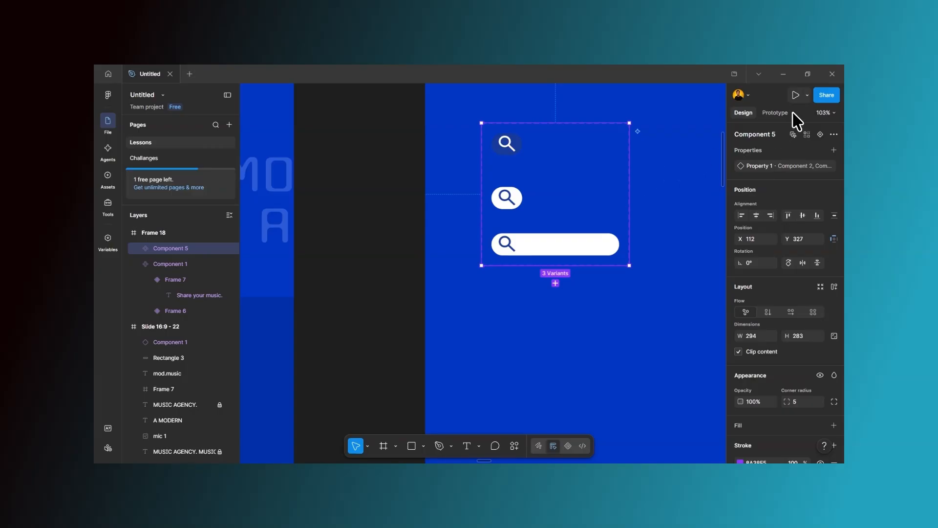
- Connect the dark search variant to the small white variant with a While hovering trigger and the Change to action
left_click(775, 113)
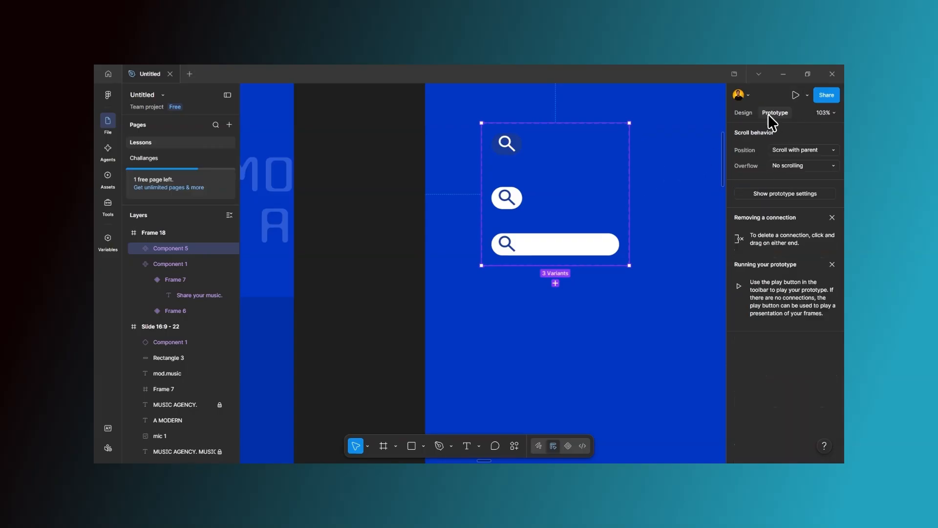
left_click(507, 150)
left_click_drag(507, 173, 507, 198)
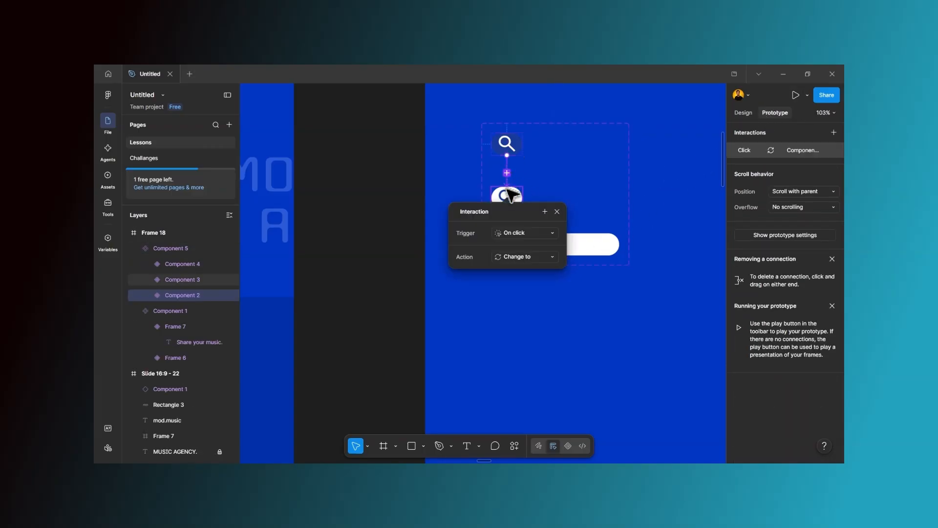
left_click(519, 233)
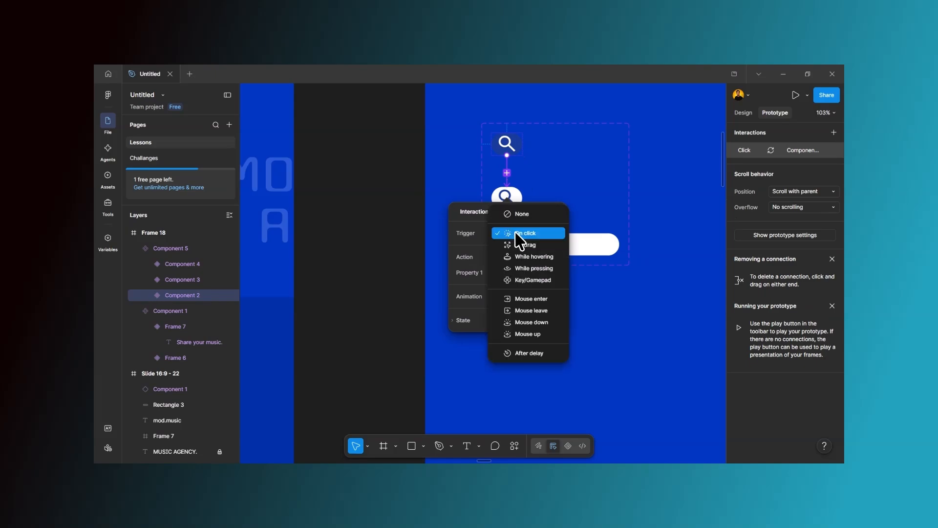
left_click(531, 256)
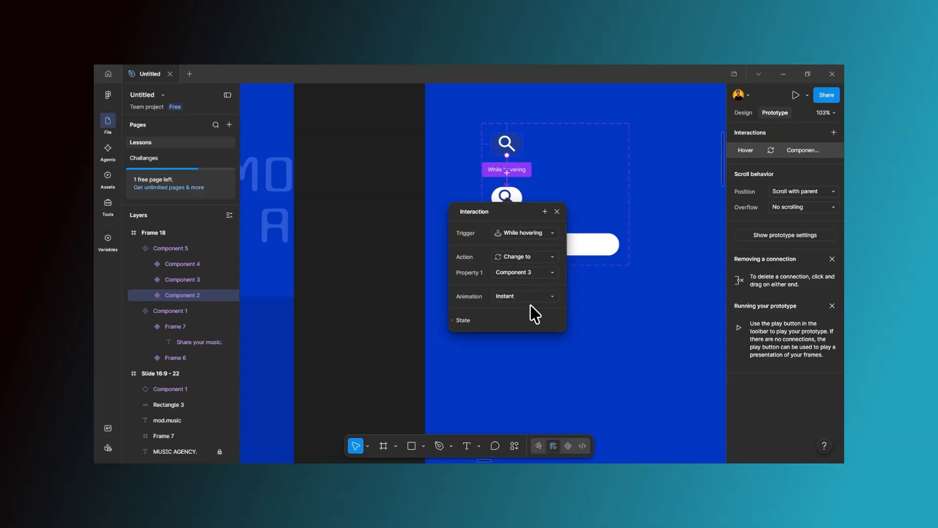
- Connect the small white search variant to the white search bar variant with an On click trigger and the Change to action
left_click(589, 347)
left_click(506, 208)
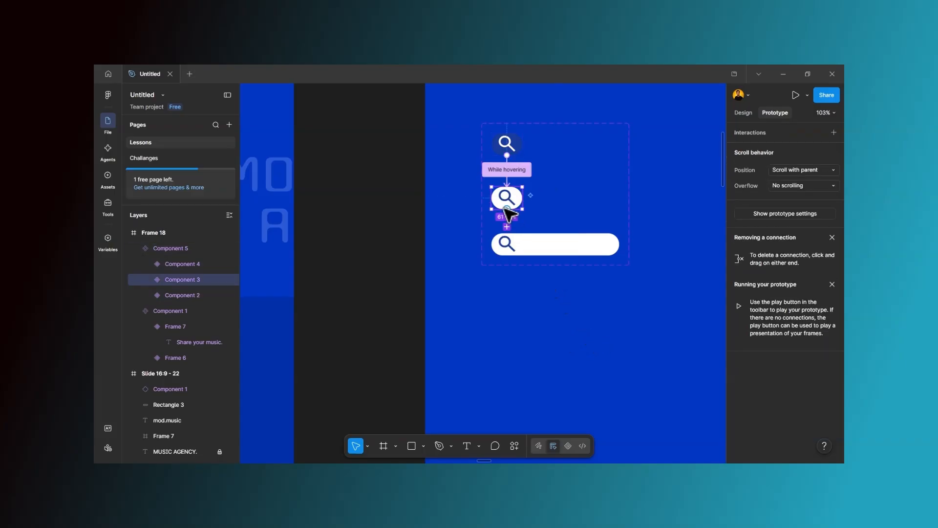
left_click_drag(507, 209, 506, 244)
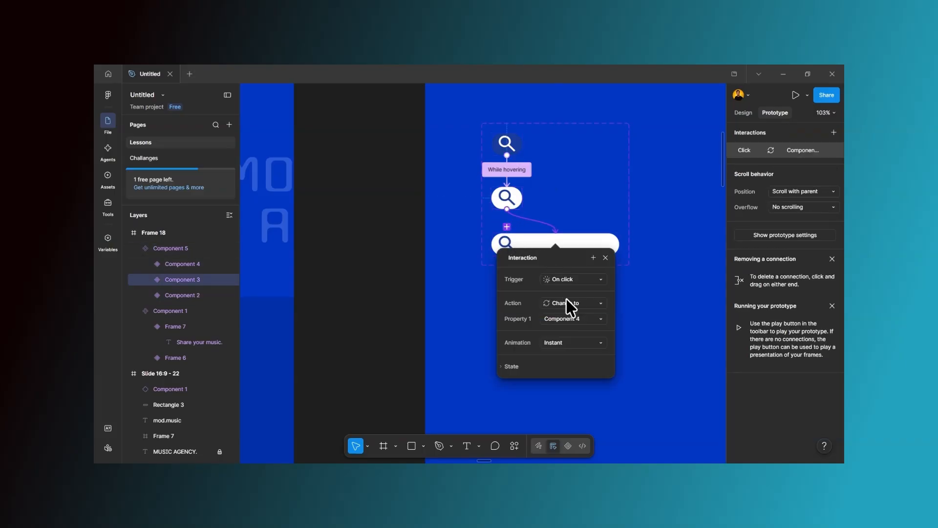
left_click(570, 280)
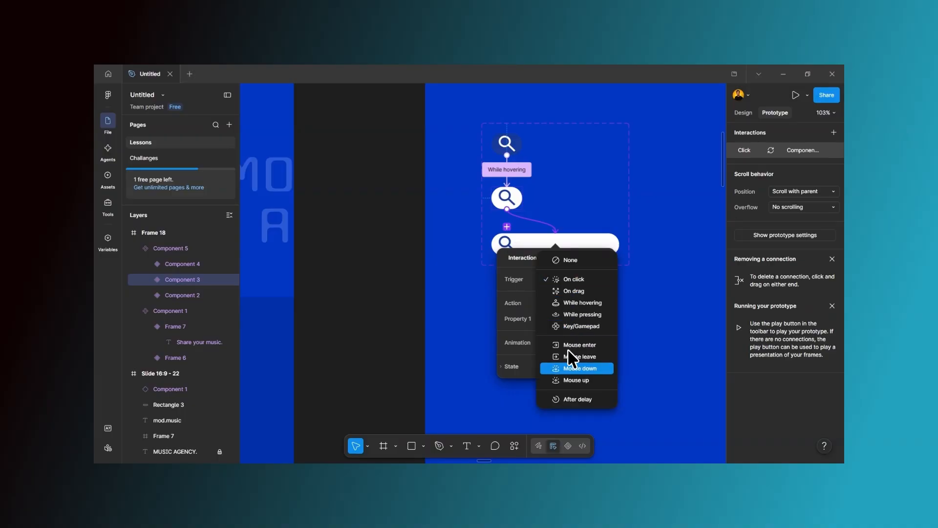
left_click(573, 280)
left_click(465, 303)
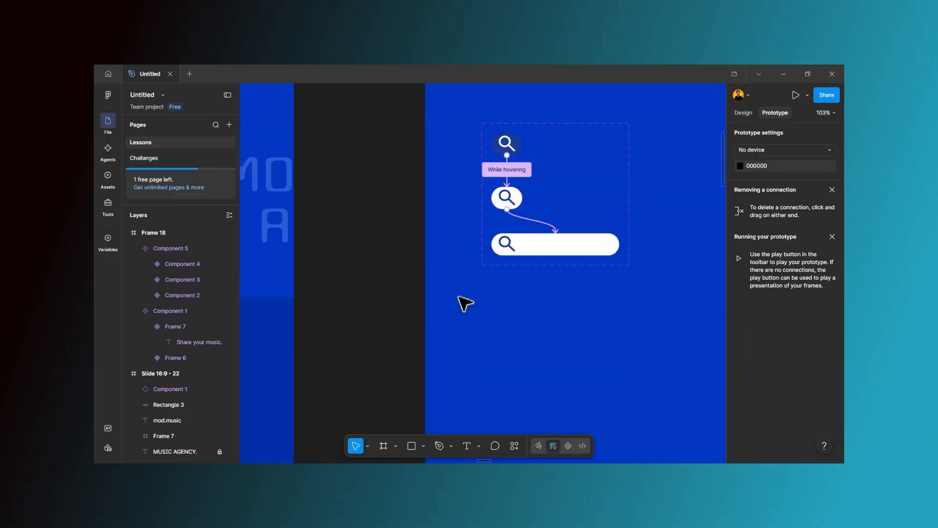
- Set the animation of the click connection to Smart animate with Ease in easing and a 500 ms duration
left_click(518, 221)
left_click(535, 327)
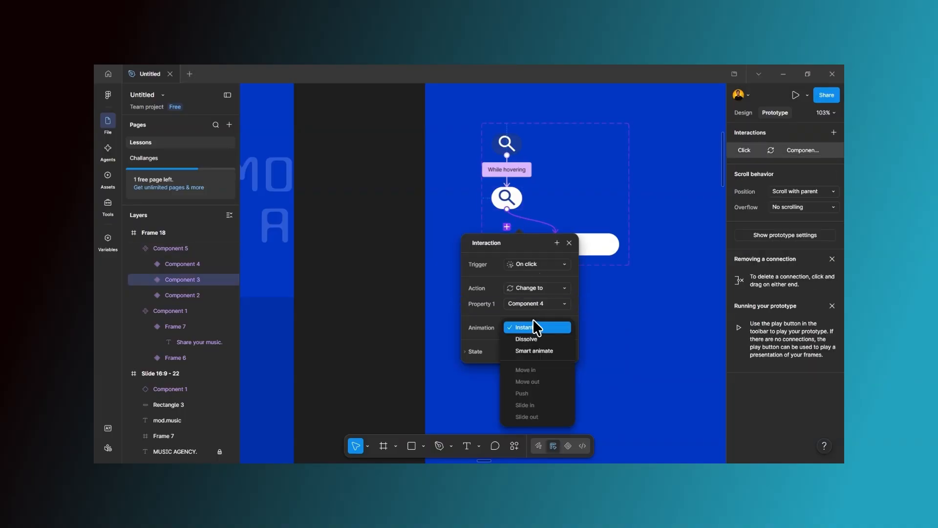
left_click(536, 351)
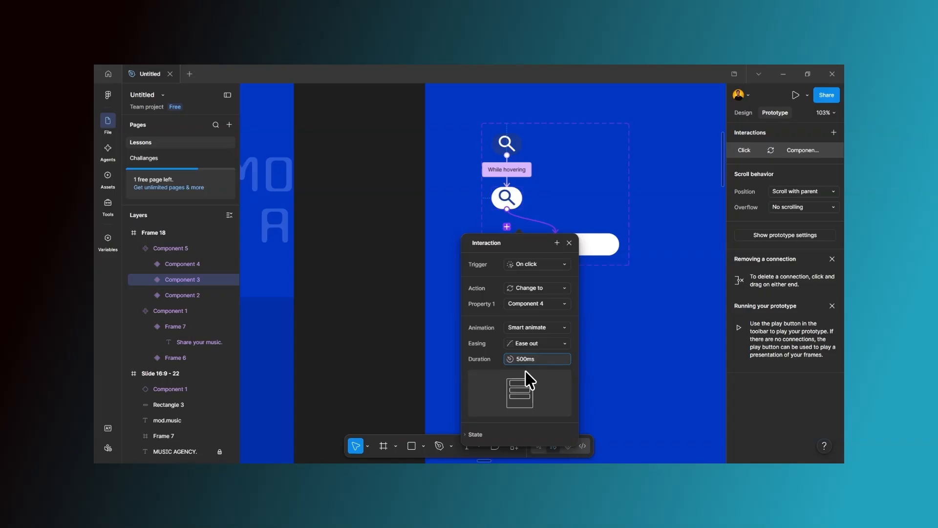
left_click(537, 344)
left_click(538, 351)
left_click(604, 350)
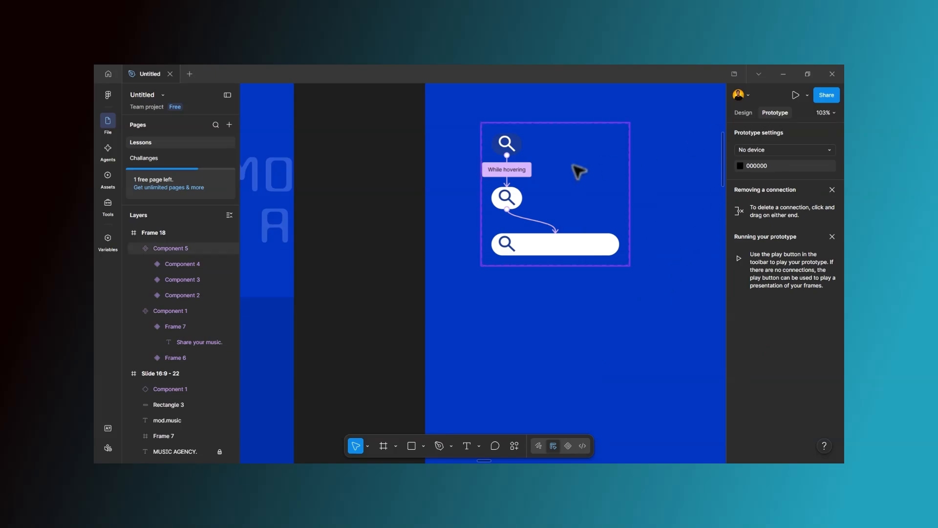
- Connect the search bar variant back to the dark search variant with a Mouse leave trigger
left_click(542, 247)
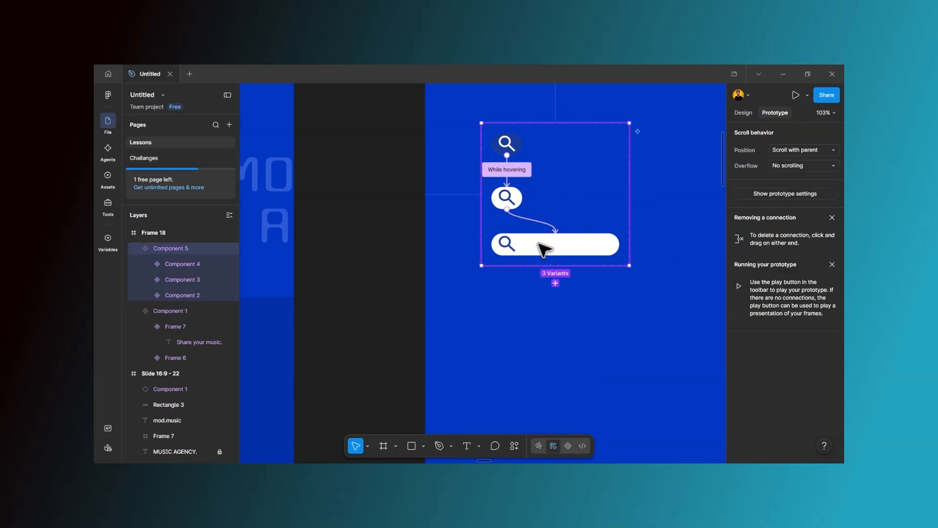
left_click(543, 250)
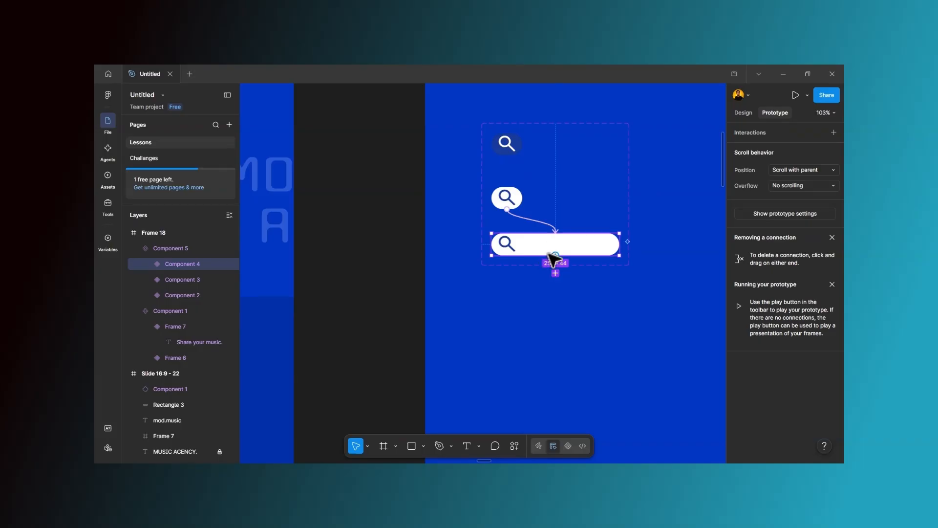
left_click_drag(555, 256, 519, 138)
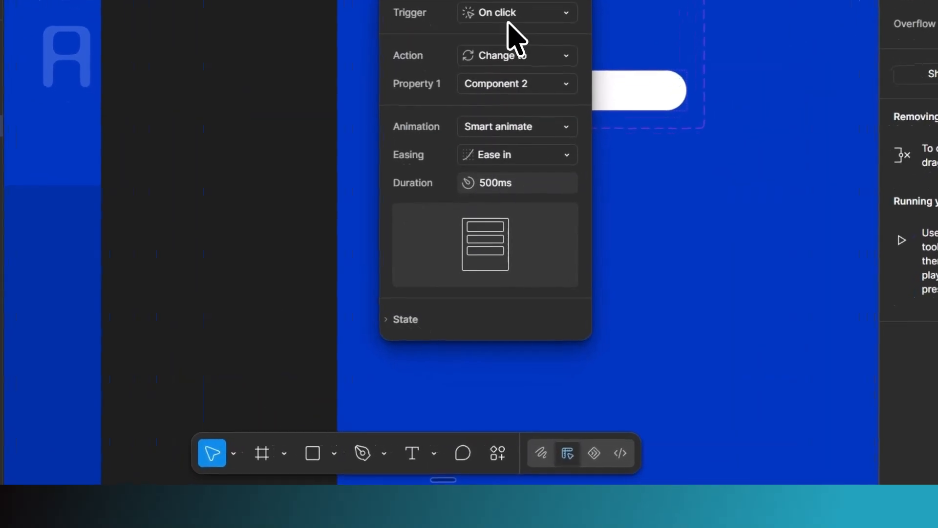
left_click(513, 14)
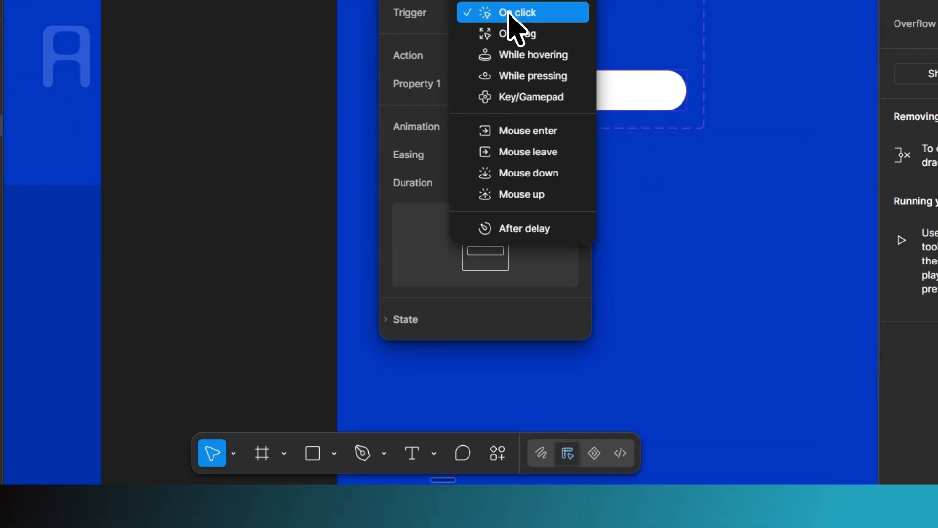
left_click(527, 152)
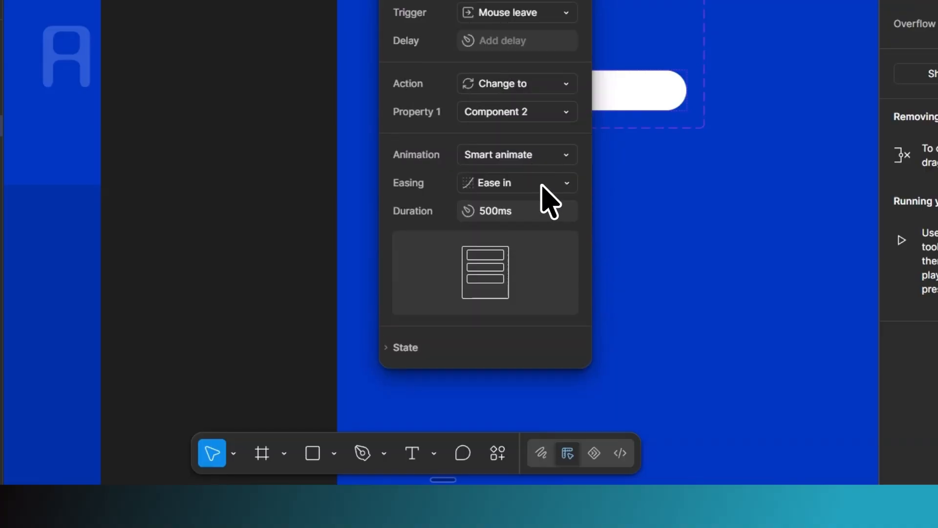
- Set the easing of the Mouse leave connection to Ease out
left_click(487, 184)
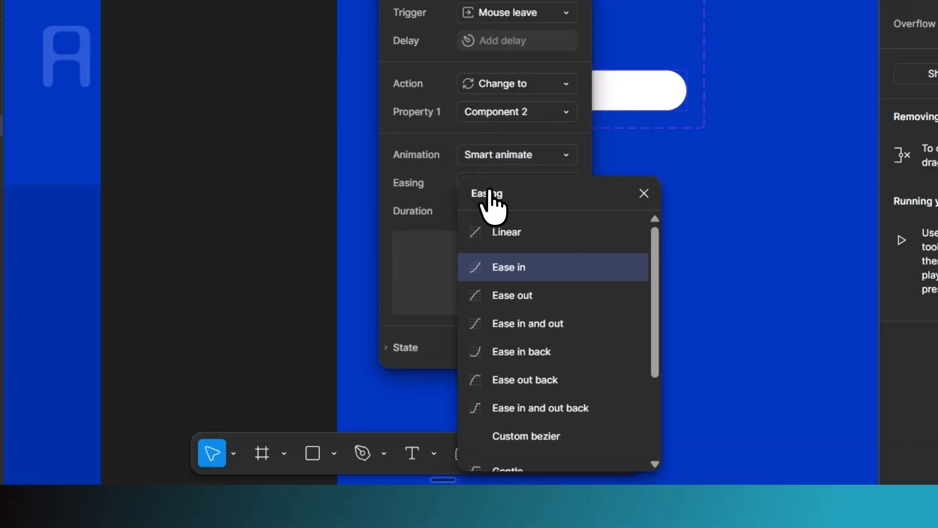
left_click(513, 294)
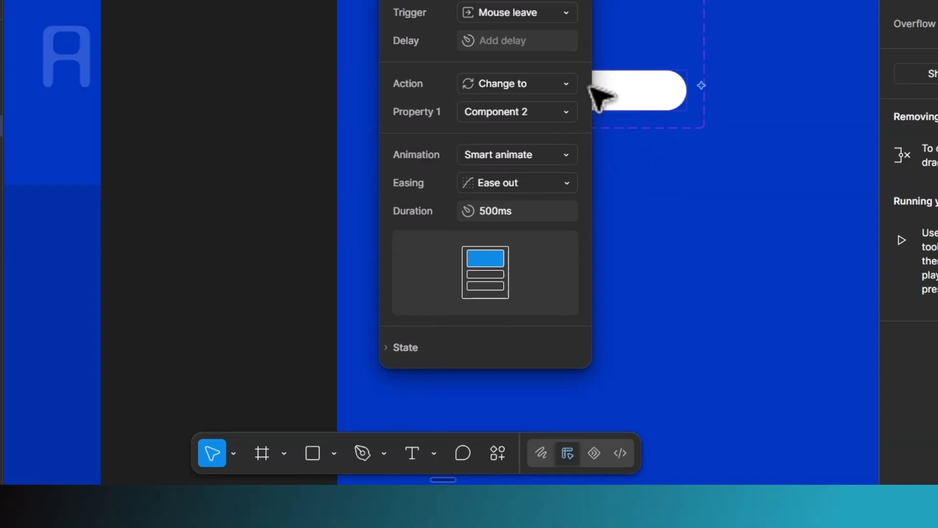
left_click(622, 191)
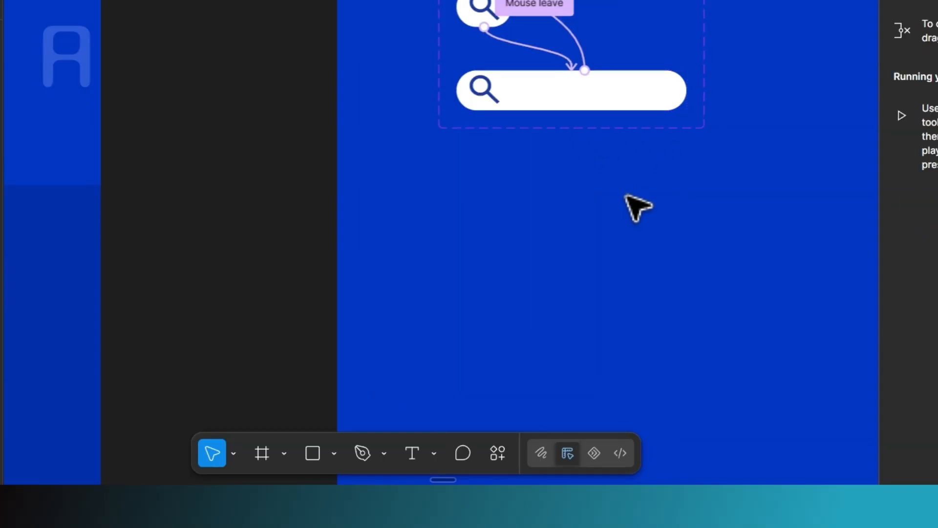
left_click(451, 153)
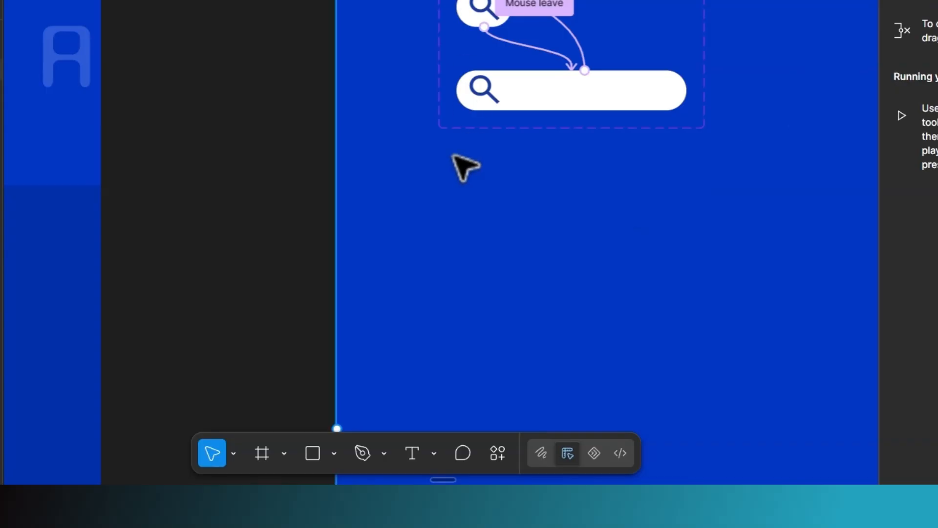
scroll(459, 231, "down", 10)
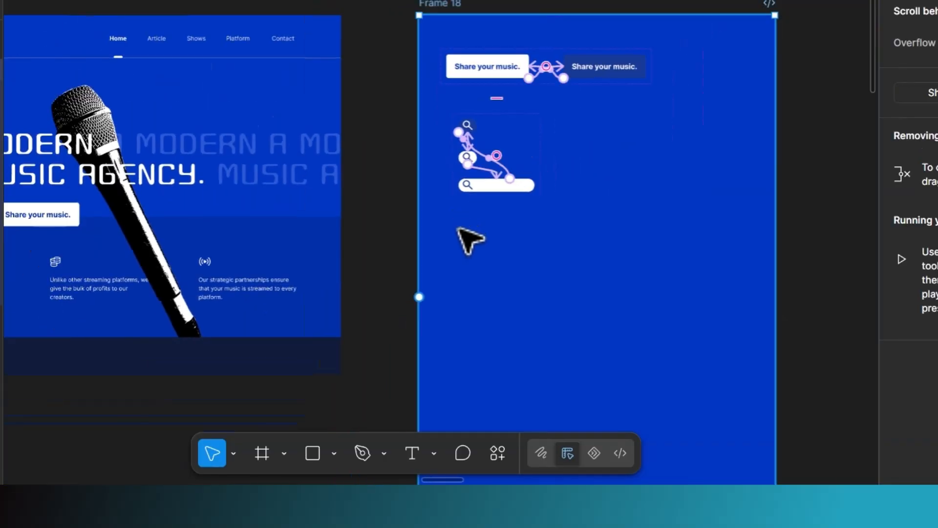
scroll(439, 482, "left", 5)
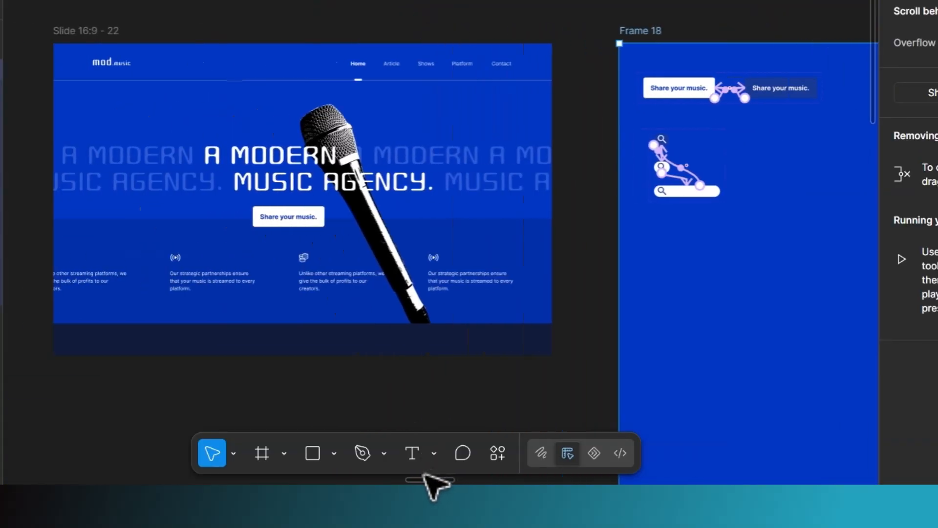
left_click(665, 146)
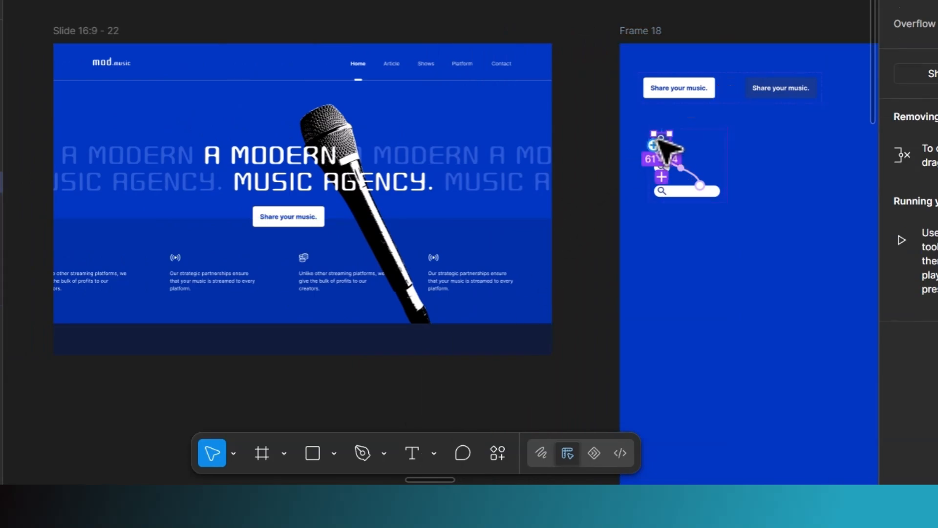
left_click_drag(660, 140, 151, 63)
key("ctrl+z")
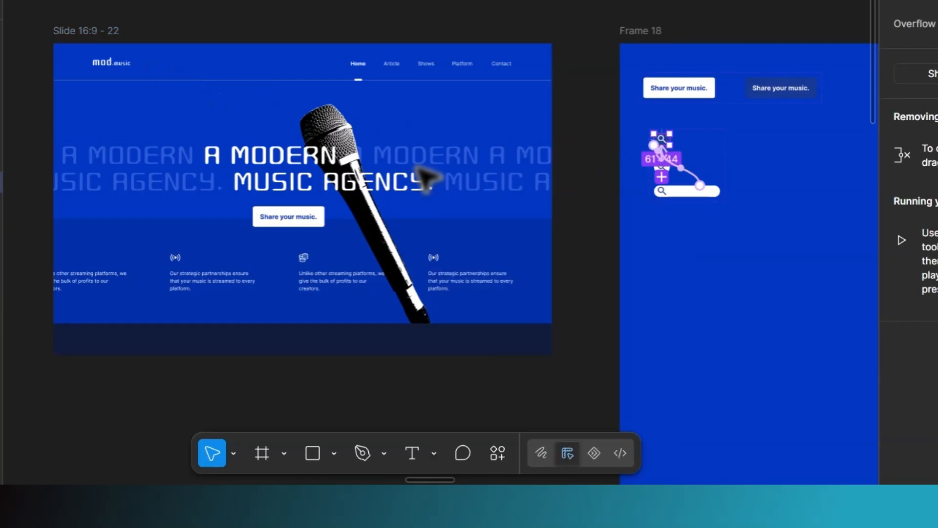
left_click(678, 233)
scroll(694, 234, "up", 3)
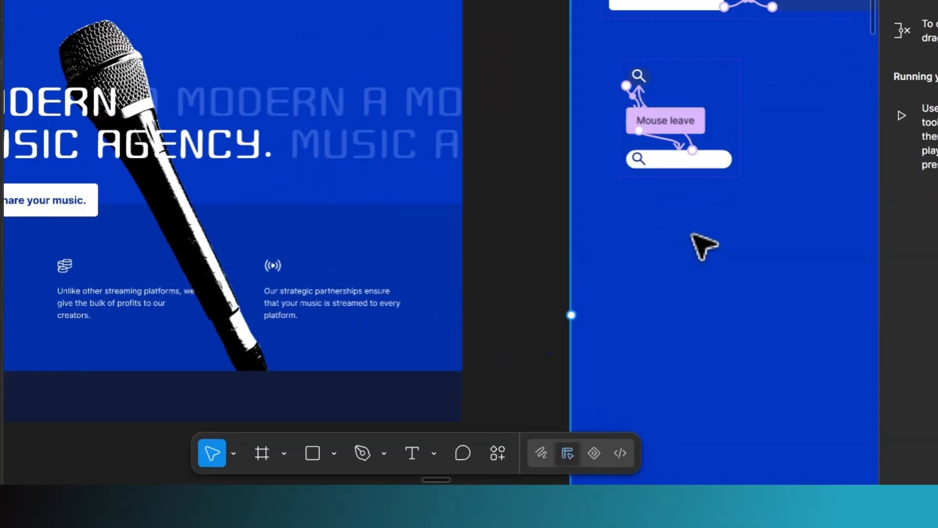
left_click(637, 77)
left_click_drag(630, 76, 239, 11)
left_click(685, 224)
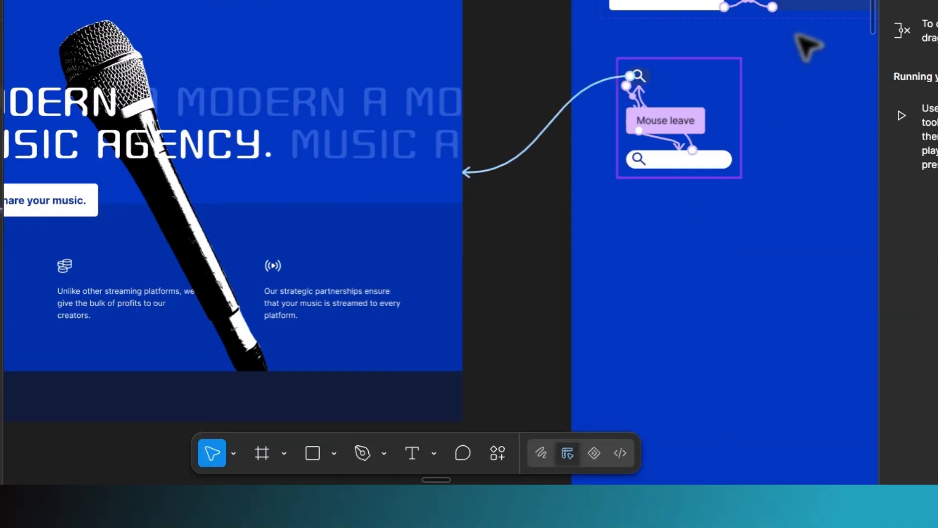
key("ctrl+z")
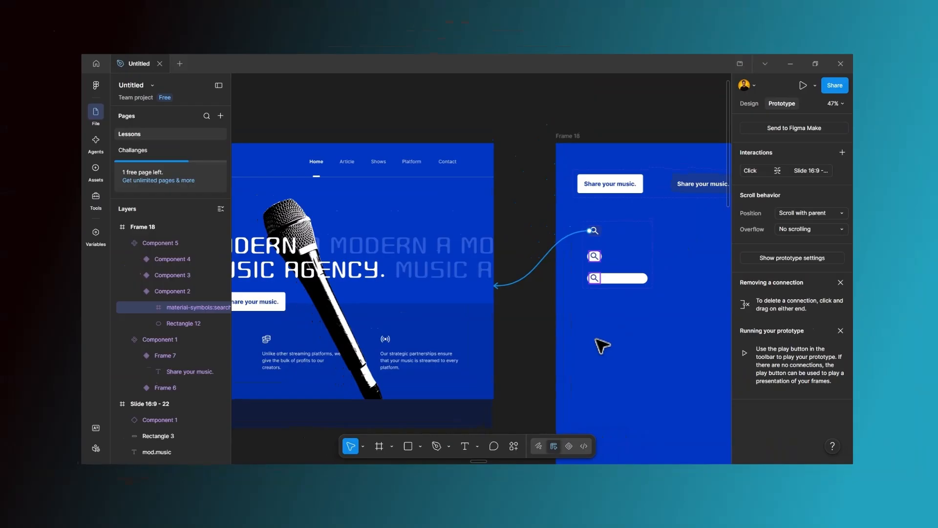
key("ctrl+z")
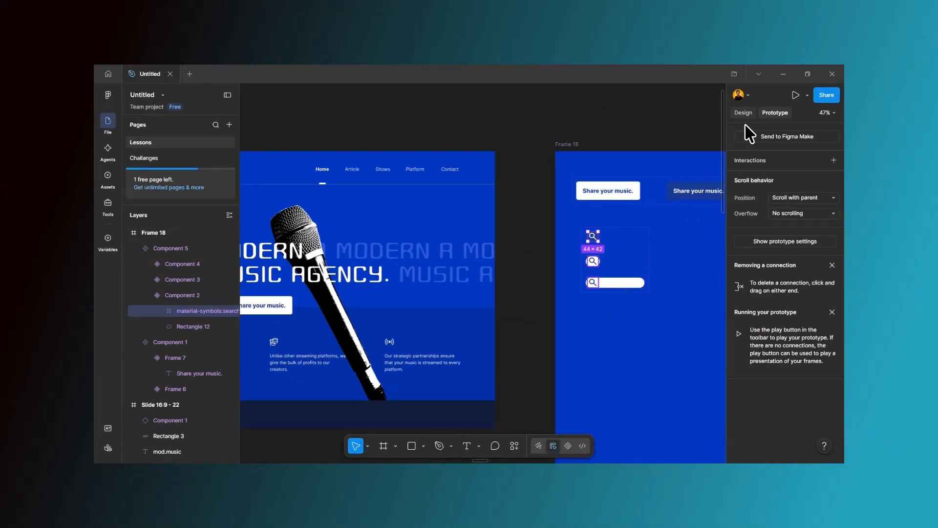
- Place a copy of the dark variant's search icon in the slide's header, just beside the mod.music logo
left_click(743, 113)
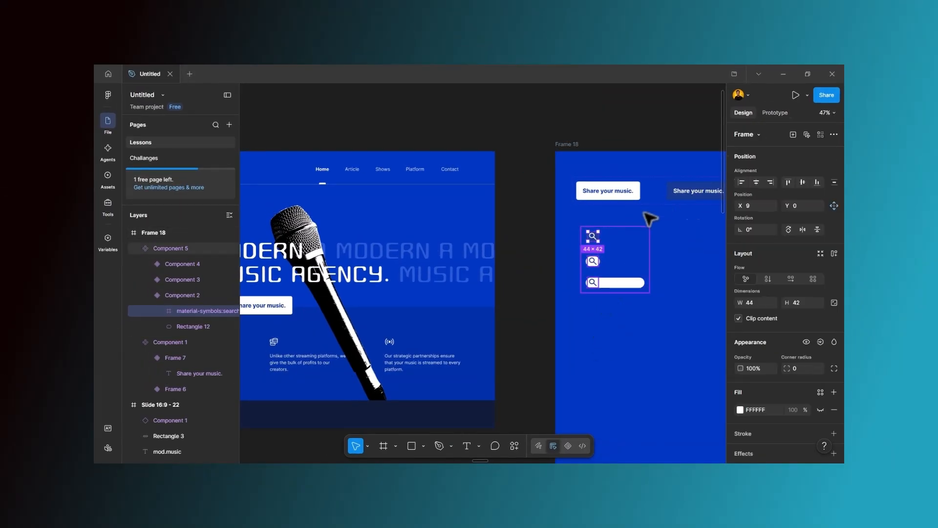
left_click_drag(592, 236, 279, 183)
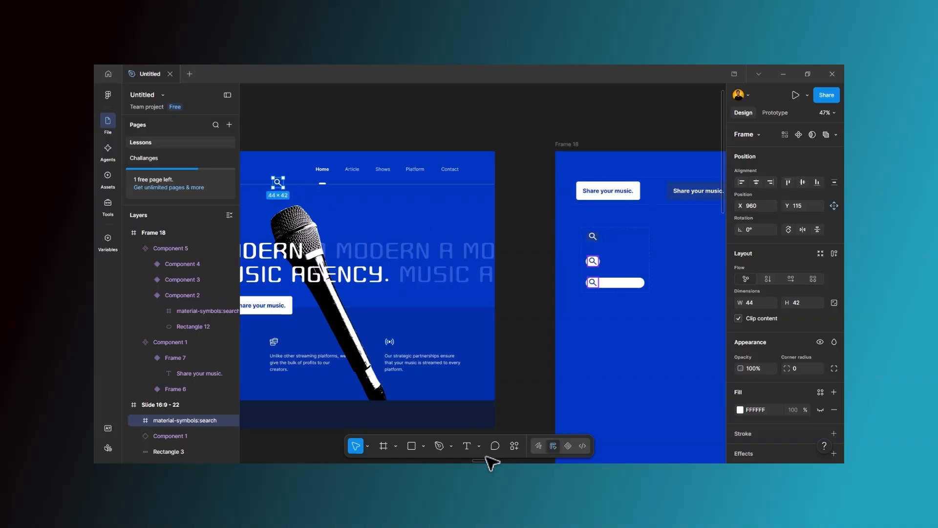
scroll(487, 462, "left", 5)
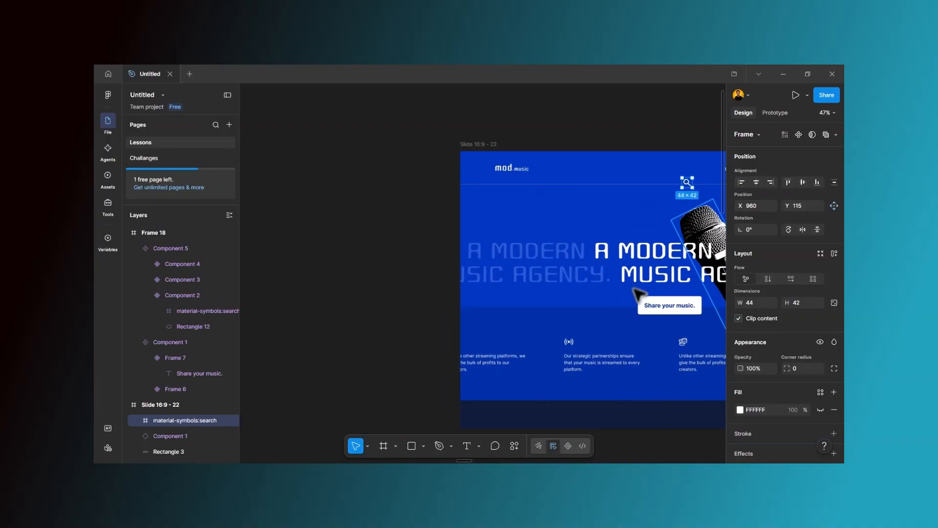
left_click_drag(684, 184, 552, 170)
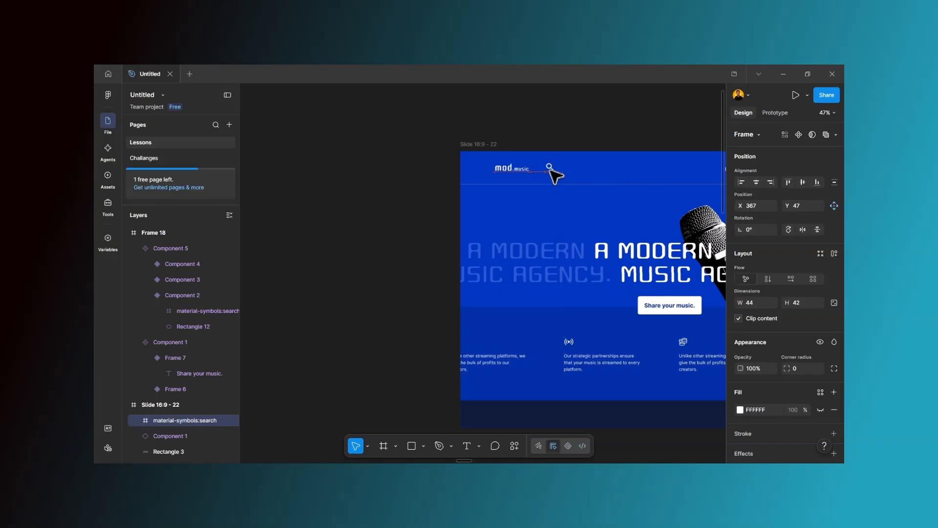
left_click(546, 217)
- Preview the music agency slide as a prototype to check the header's search icon, and return to the design
left_click(795, 95)
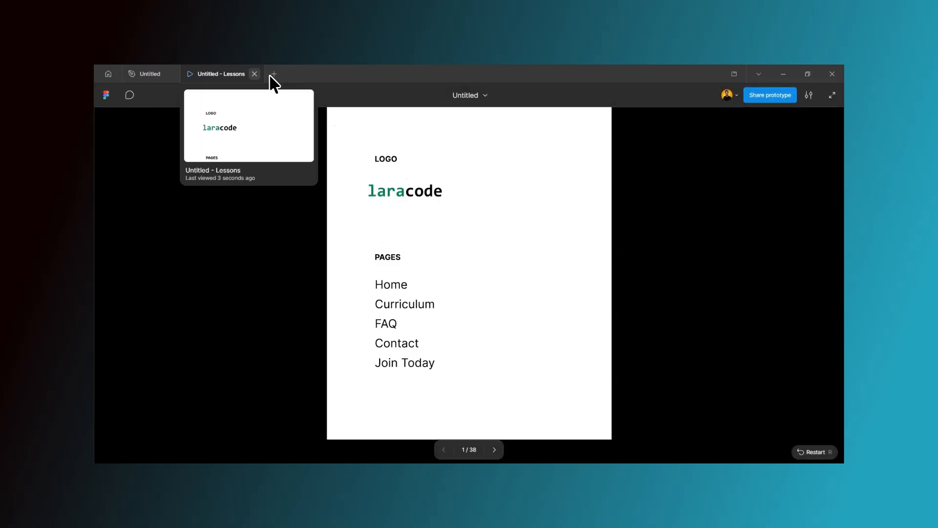
left_click(255, 73)
left_click(483, 153)
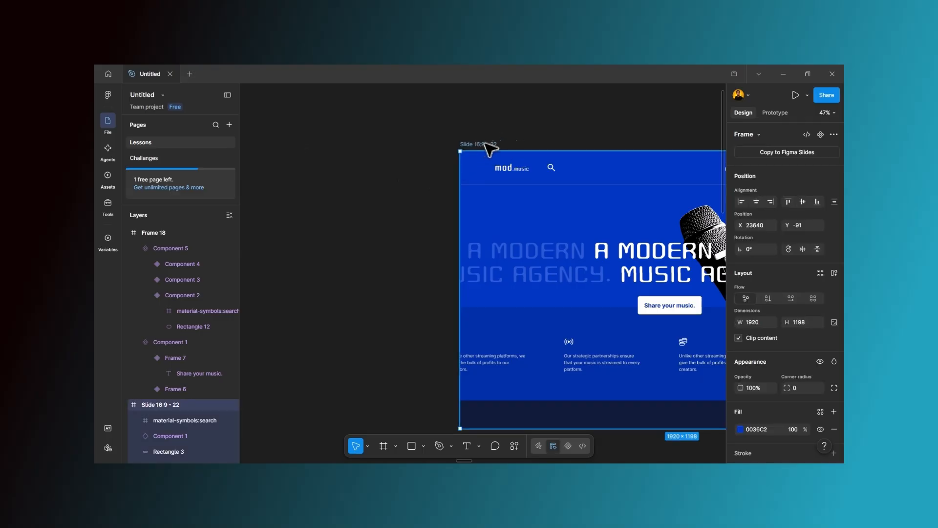
left_click(796, 94)
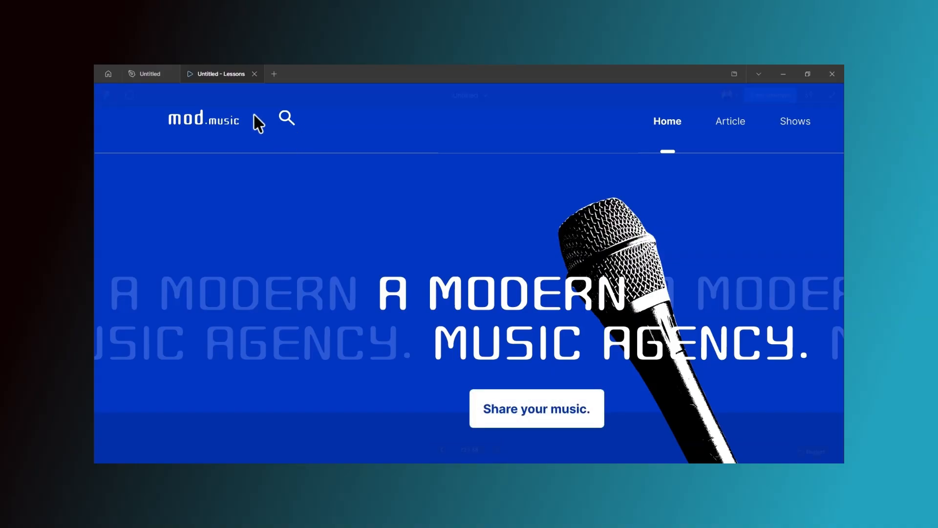
left_click(254, 74)
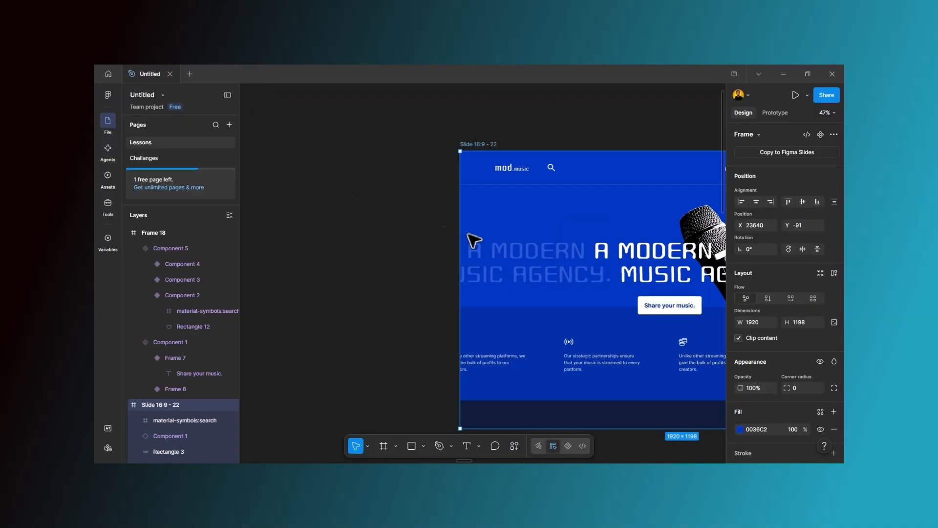
- Remove the plain search icon beside the mod.music logo in the slide's header
scroll(469, 235, "down", 5)
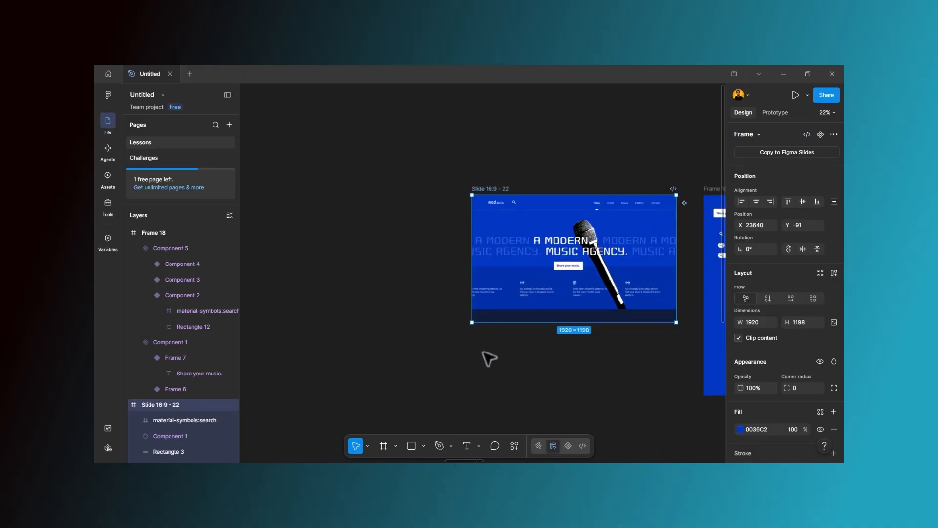
scroll(471, 455, "right", 3)
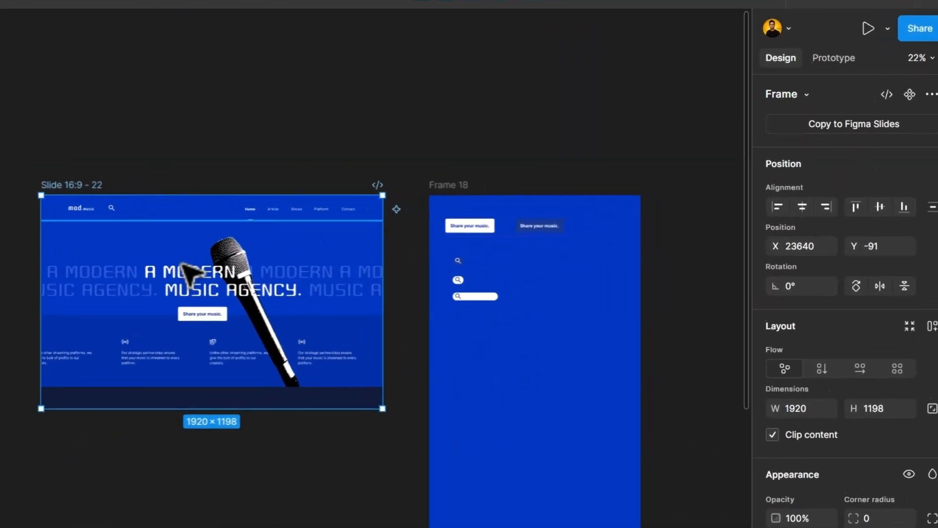
scroll(364, 209, "up", 3)
left_click(43, 201)
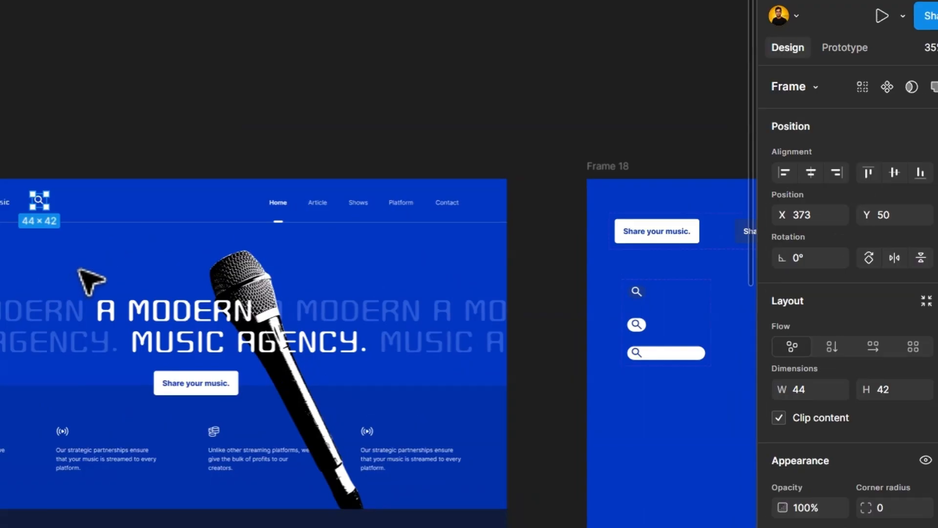
left_click(537, 242)
- Place an instance of the dark search icon variant from Frame 18 beside the mod.music logo in the slide's header
scroll(640, 308, "up", 5)
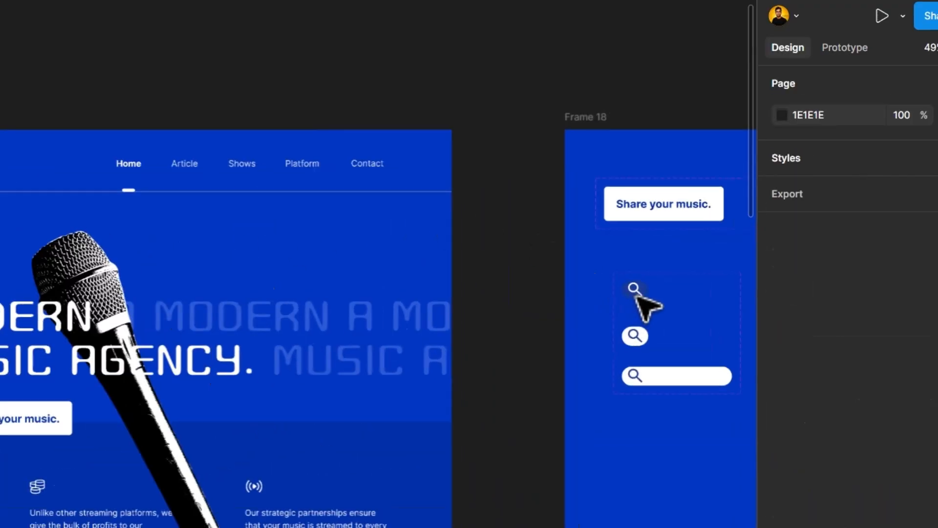
left_click(633, 287)
left_click(632, 285)
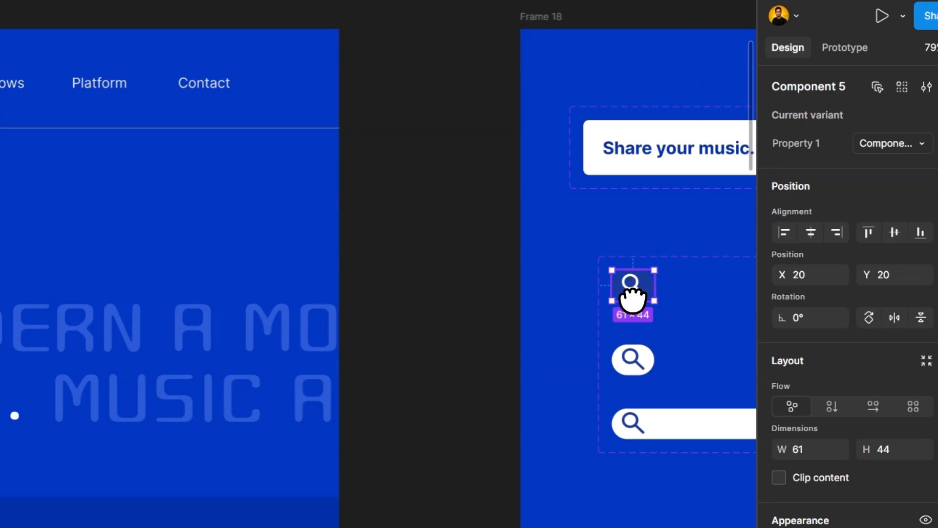
left_click_drag(632, 293, 179, 90)
left_click(172, 126)
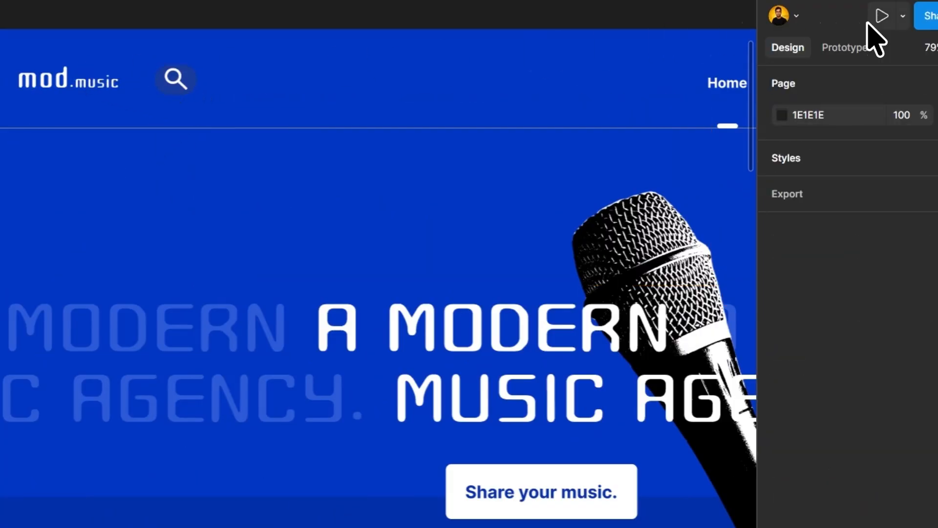
- Preview the music agency slide as a prototype, test the header search icon's hover, click and mouse-leave behaviour, and close the preview
left_click(842, 49)
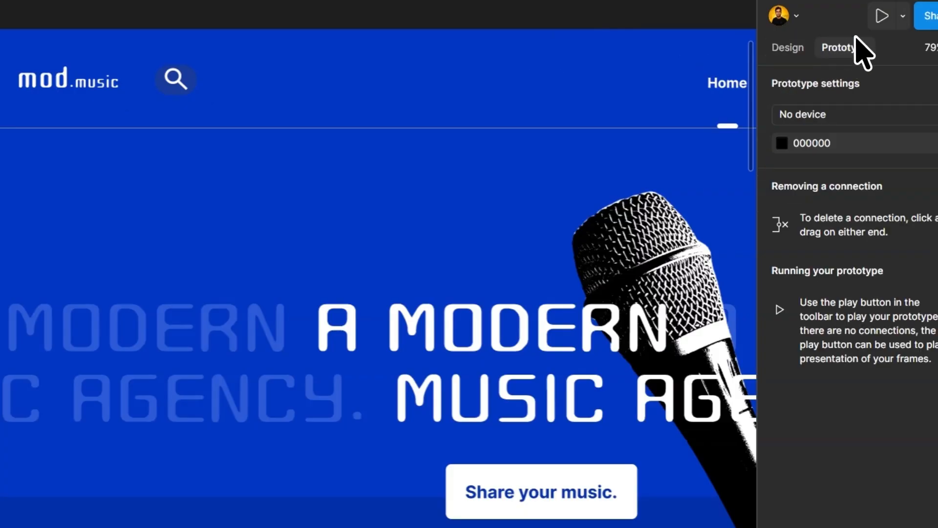
left_click(882, 16)
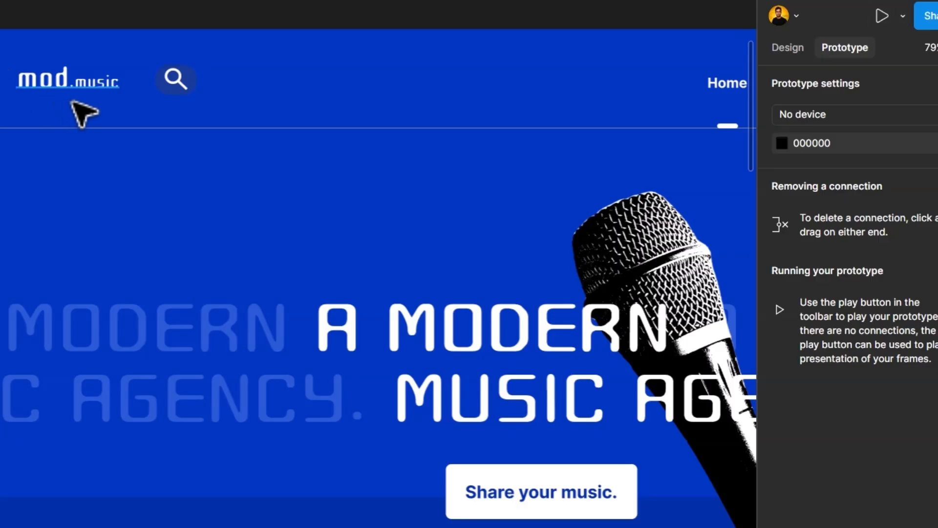
left_click(882, 16)
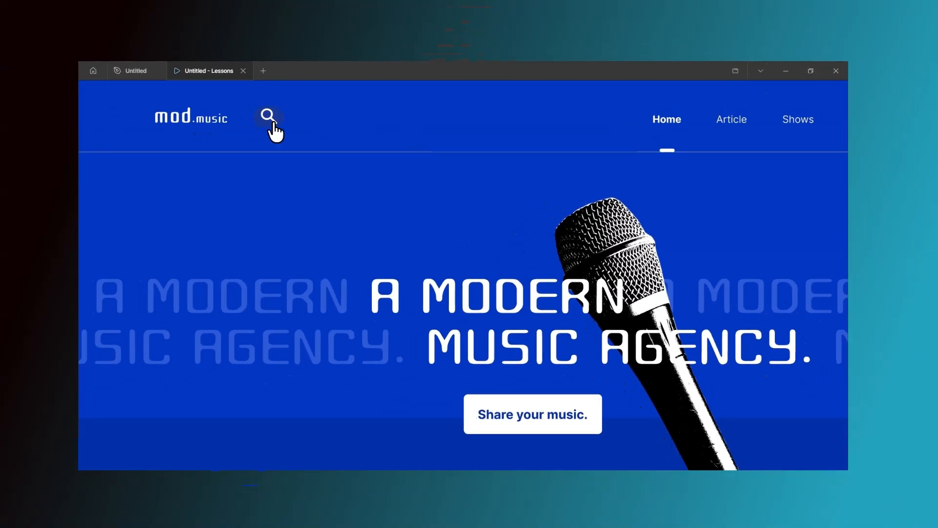
left_click(269, 117)
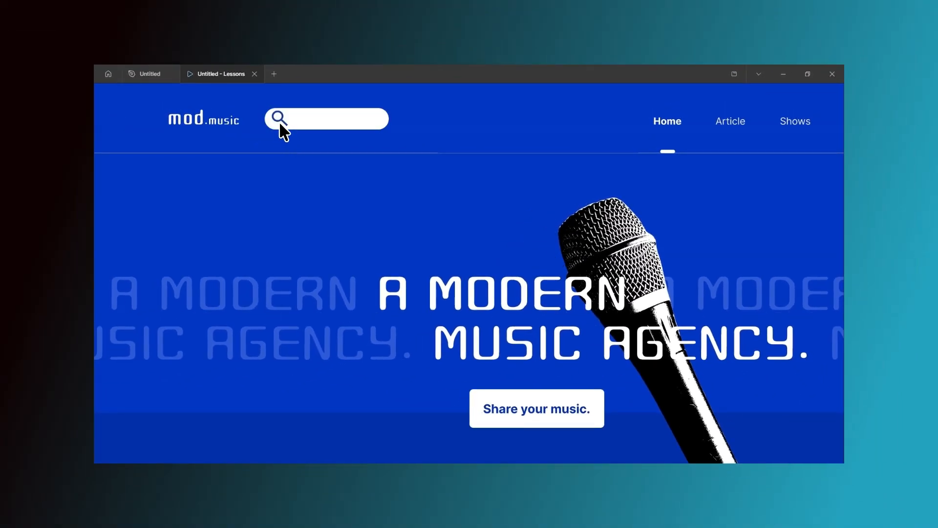
left_click(349, 118)
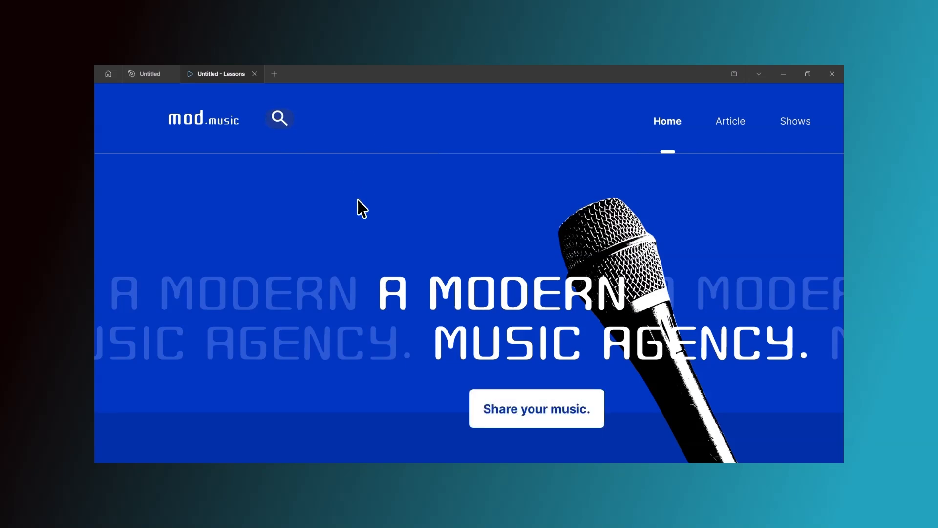
left_click(285, 123)
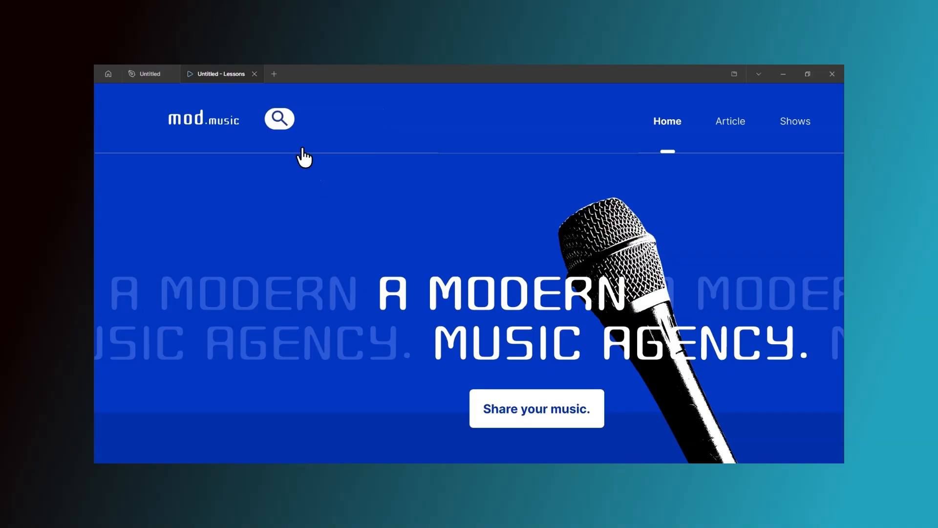
left_click(288, 123)
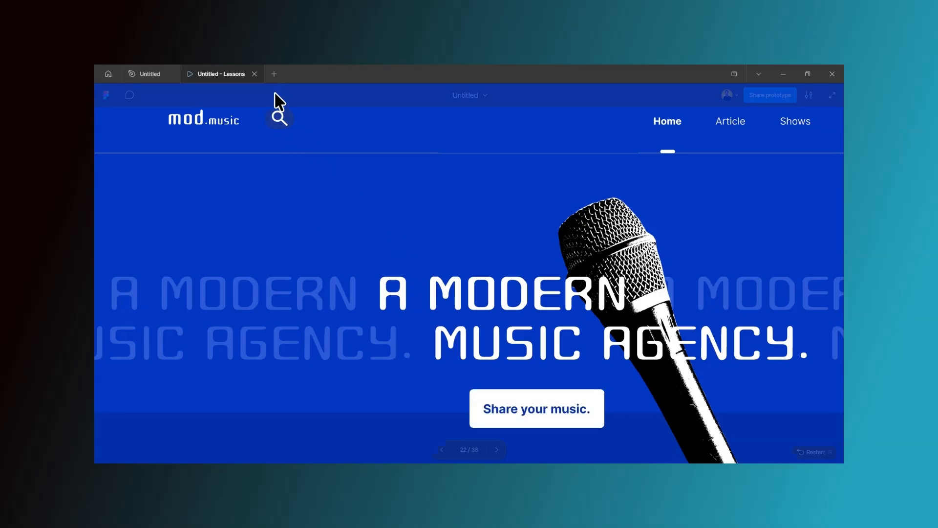
left_click(254, 74)
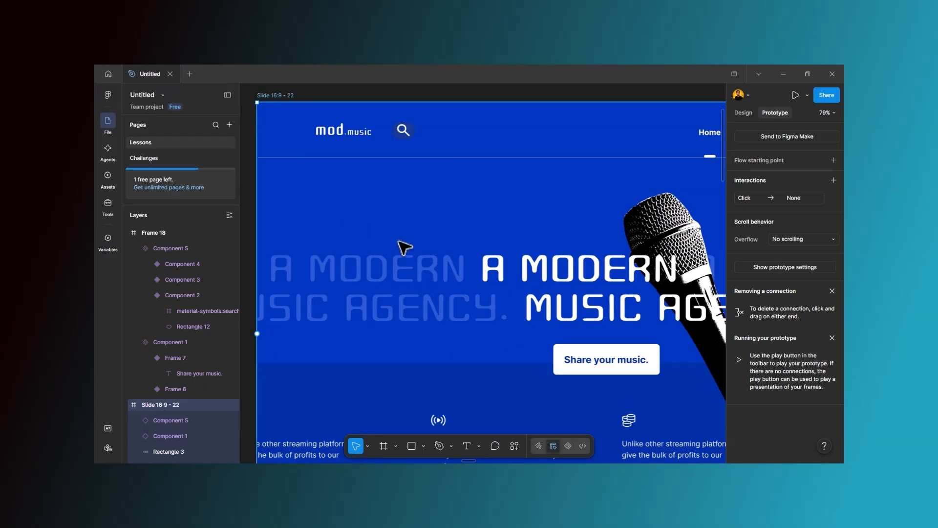
scroll(404, 247, "down", 5)
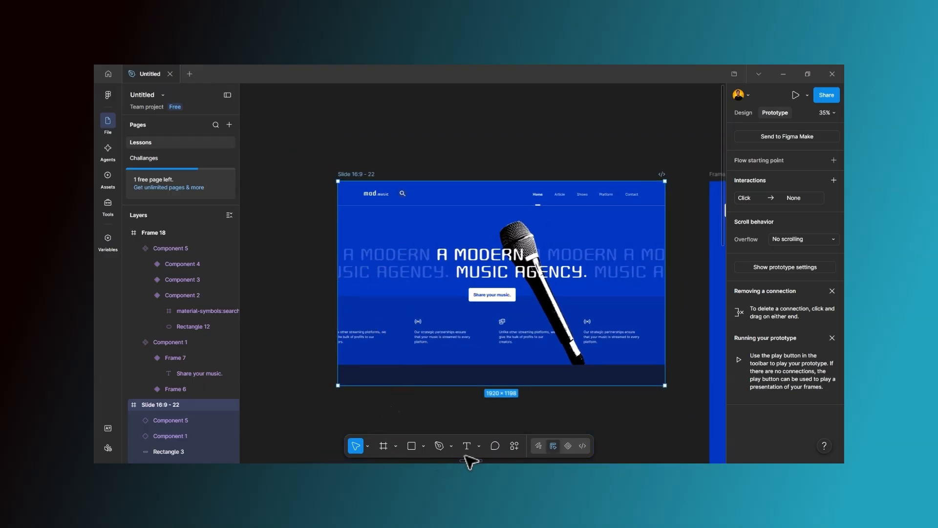
scroll(469, 459, "right", 6)
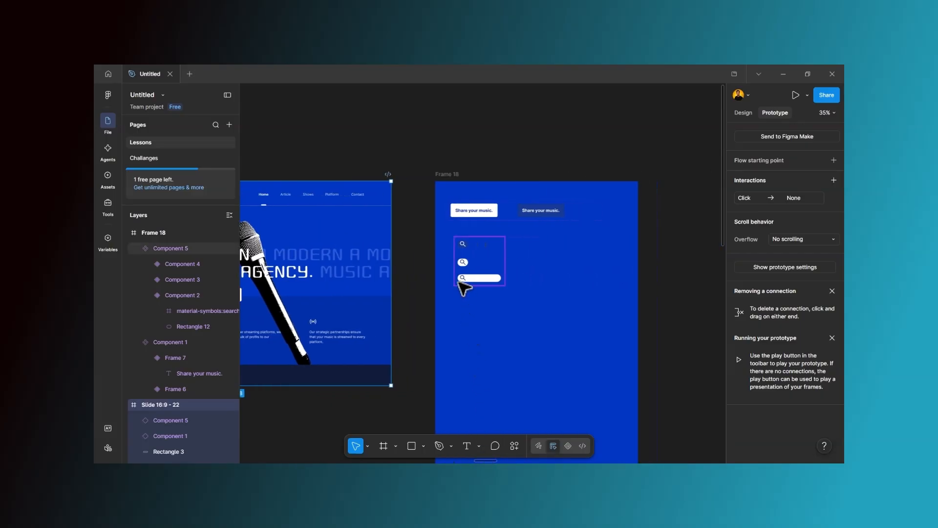
scroll(461, 269, "down", 4)
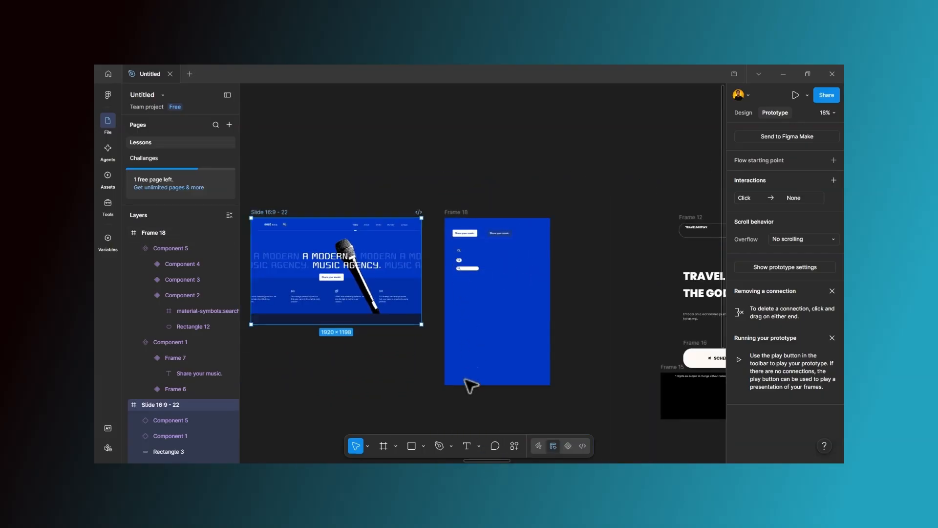
scroll(480, 463, "left", 3)
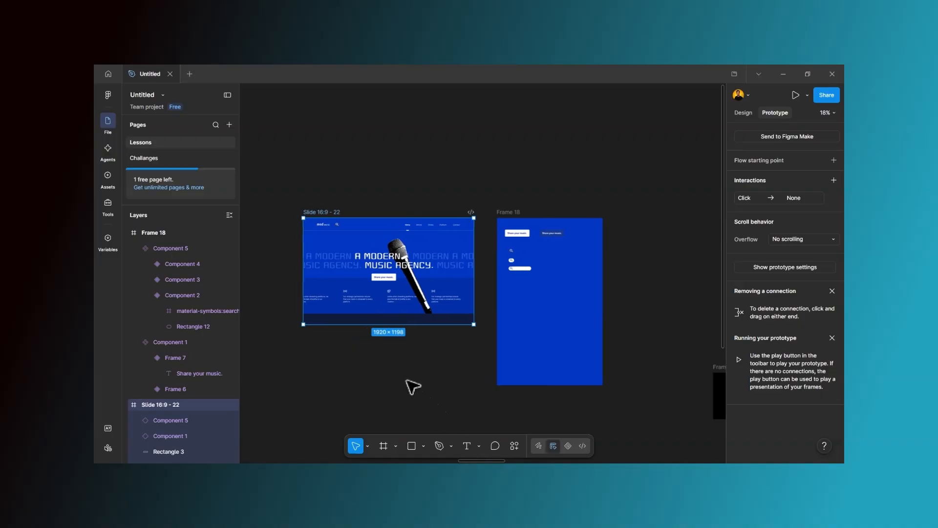
scroll(415, 379, "down", 5)
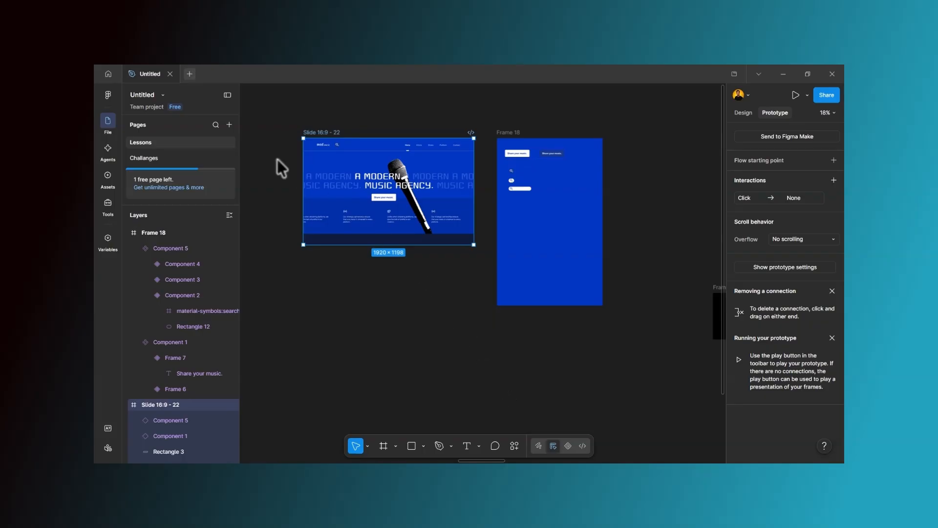
- Open the recent portfolio file, look over its page frames and Frame 3 with the components, and close the file
left_click(190, 74)
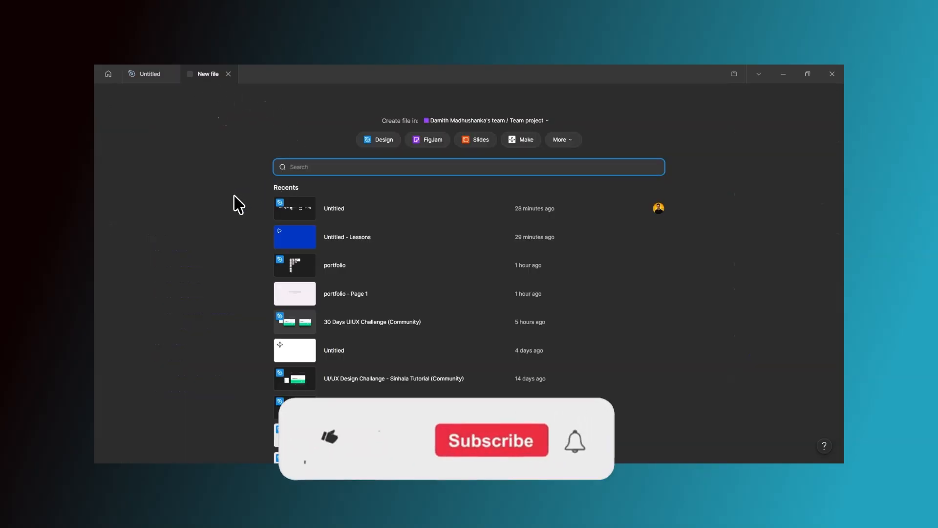
left_click(299, 266)
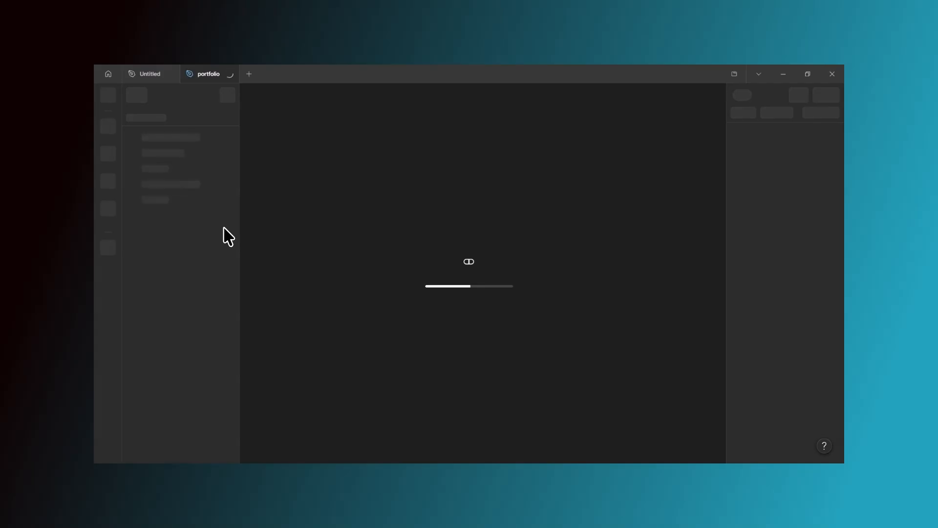
scroll(605, 259, "up", 5)
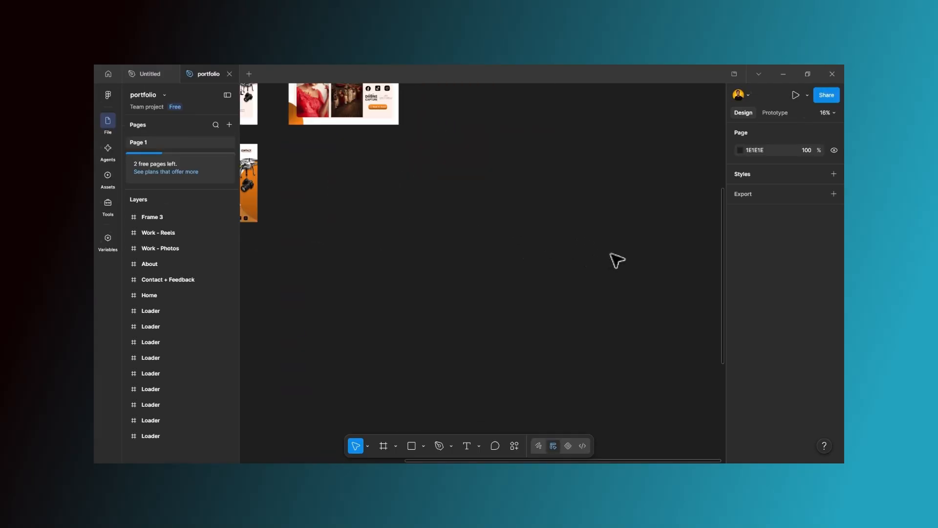
scroll(477, 256, "up", 5)
scroll(461, 277, "down", 3)
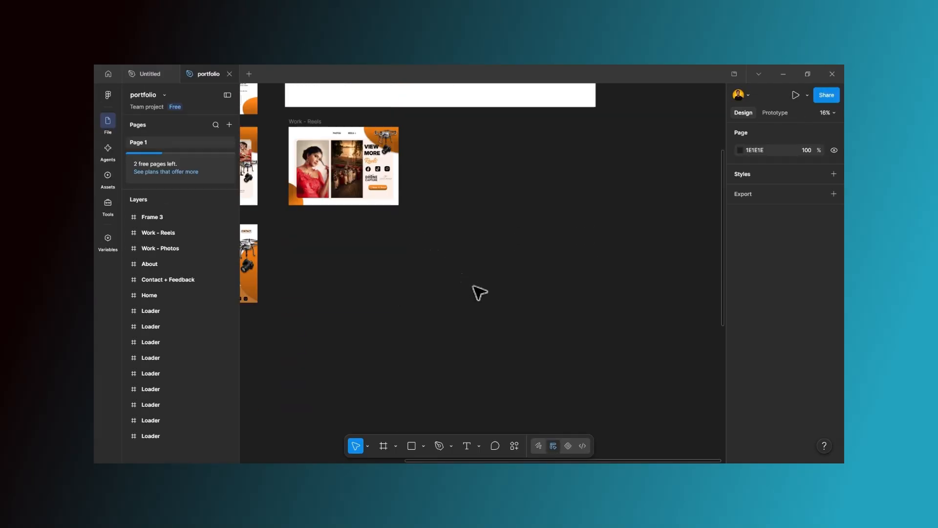
left_click_drag(547, 460, 478, 459)
scroll(334, 390, "up", 6)
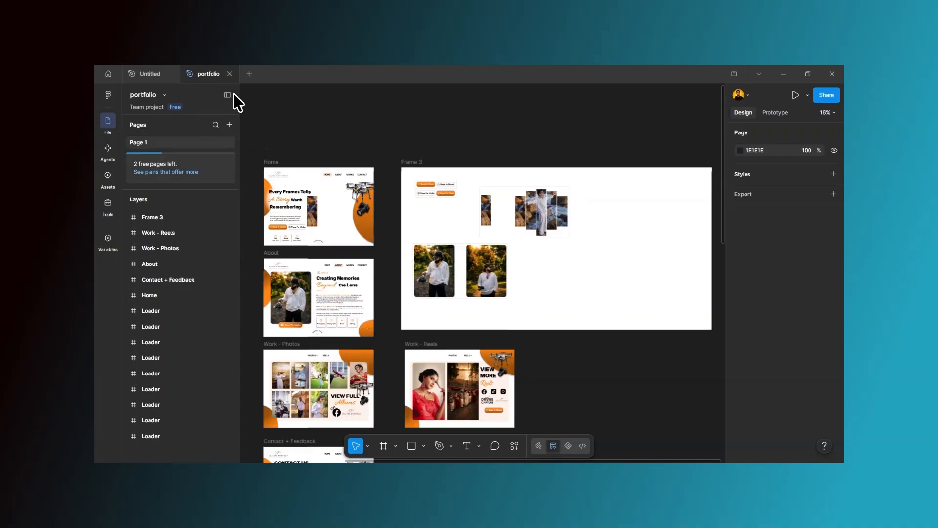
left_click(229, 73)
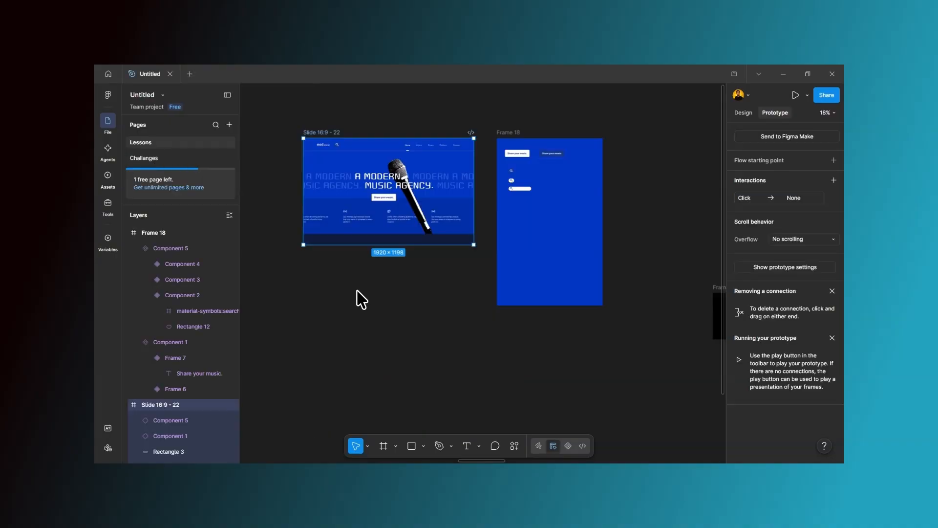